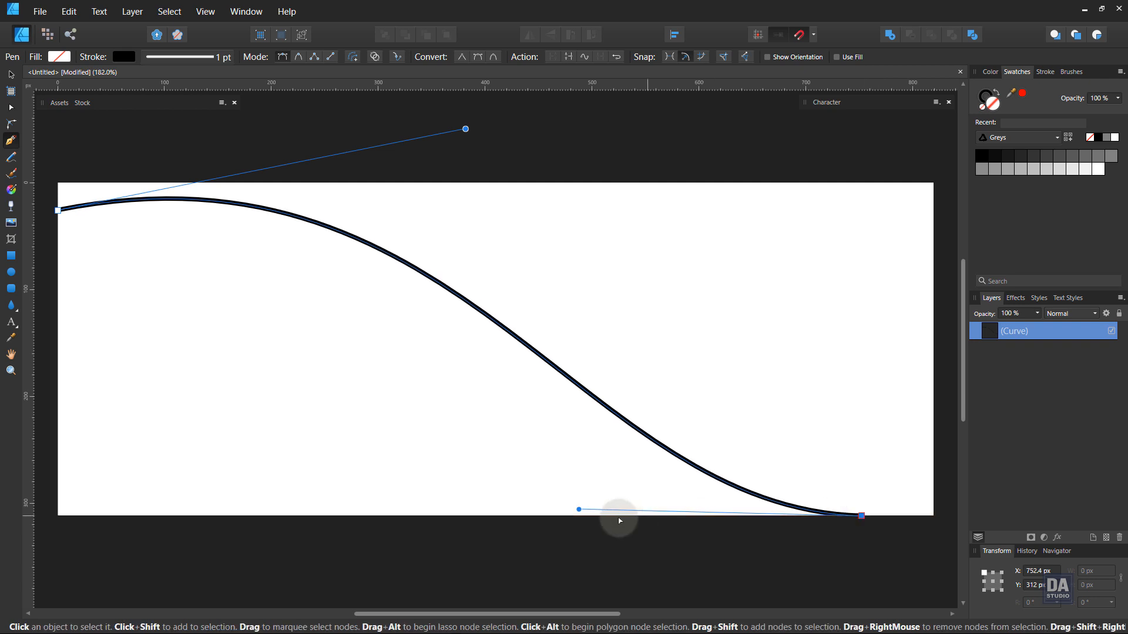
Move the curve's lower-right end node to about X 752.9 px, Y 319.1 px, and lengthen its handle to smooth the wave.
drag(579, 508, 491, 524)
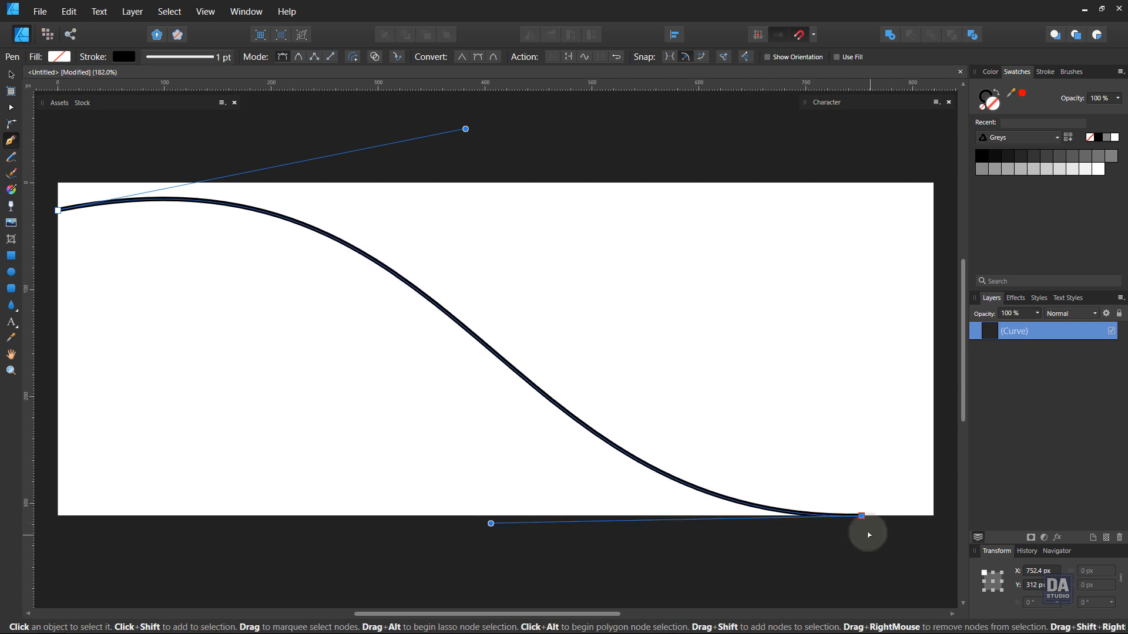
drag(862, 516, 863, 524)
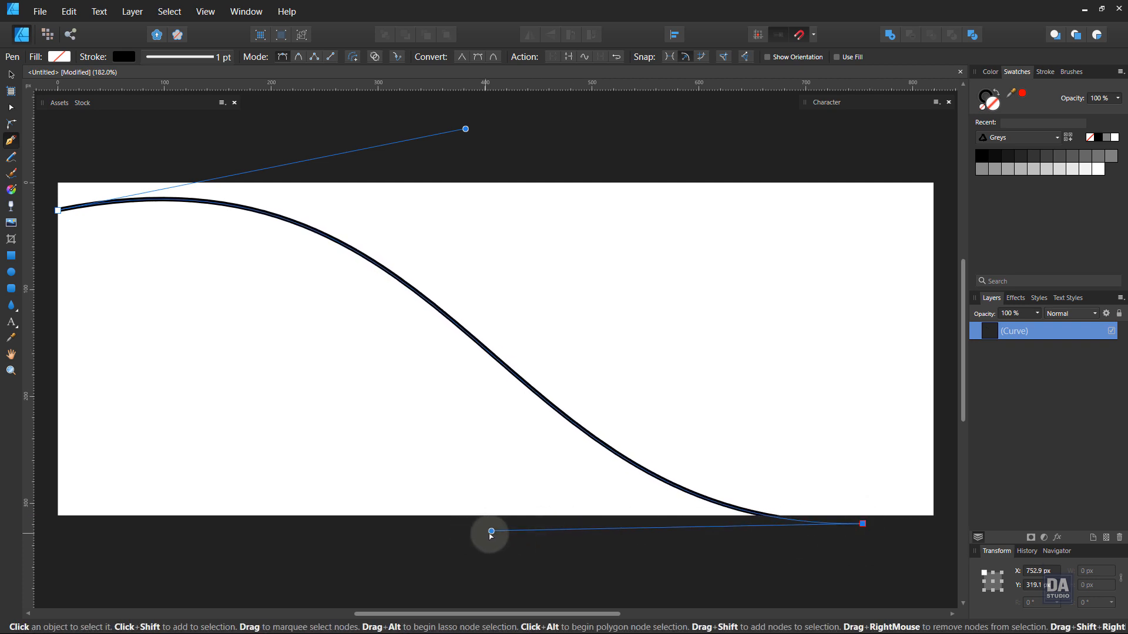
drag(491, 531, 452, 512)
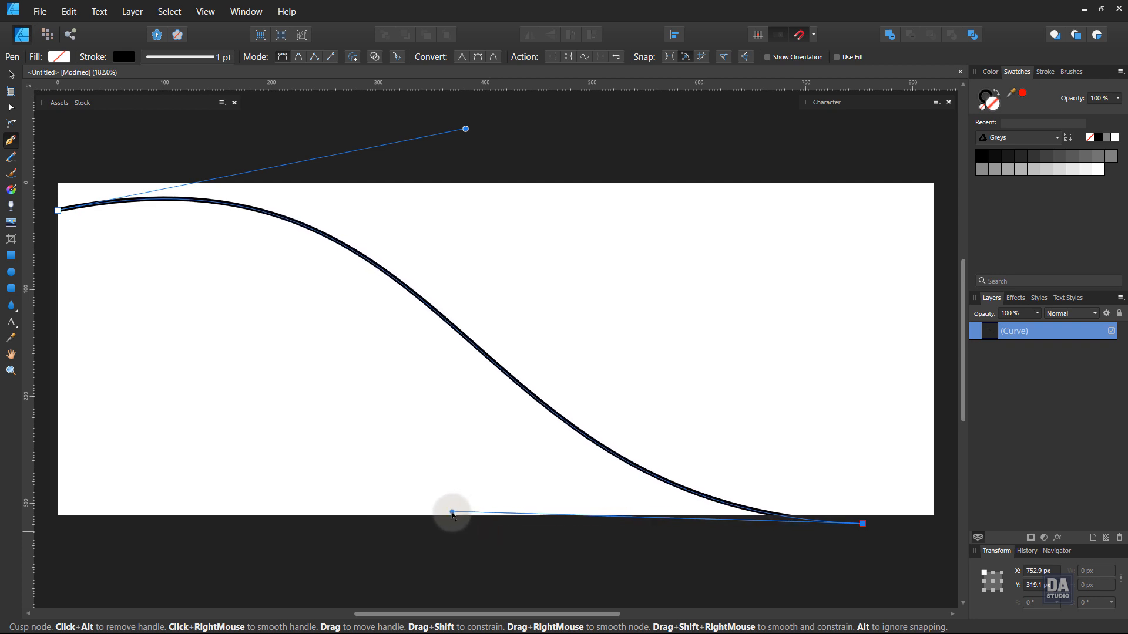
Extend the curve with straight segments just outside the canvas's right and top edges and close it at its starting node.
click(862, 524)
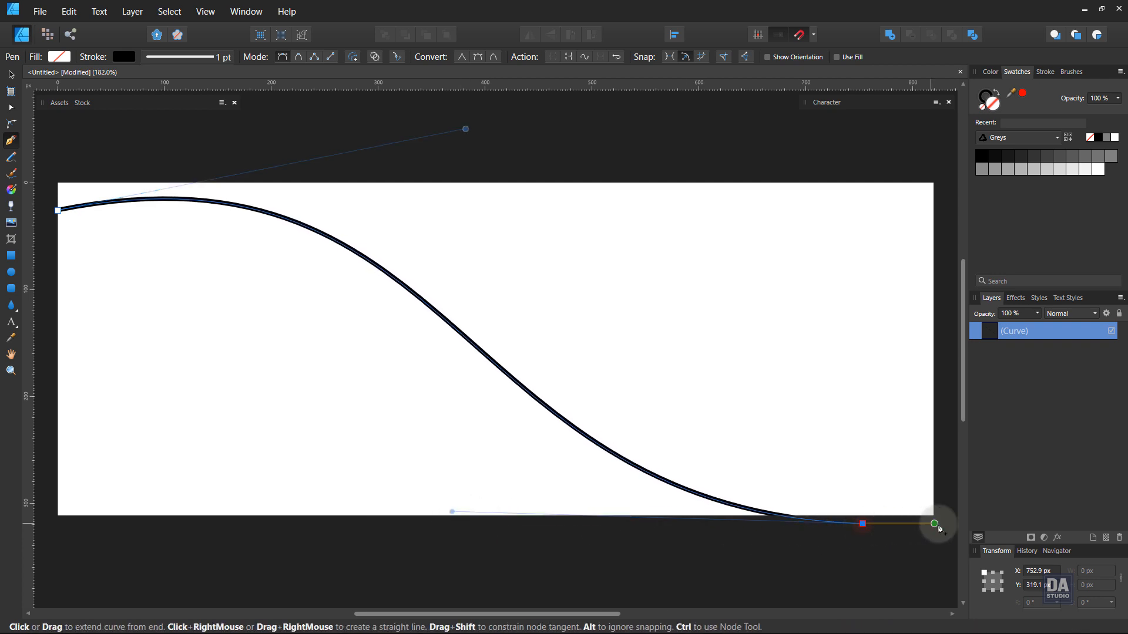
click(948, 524)
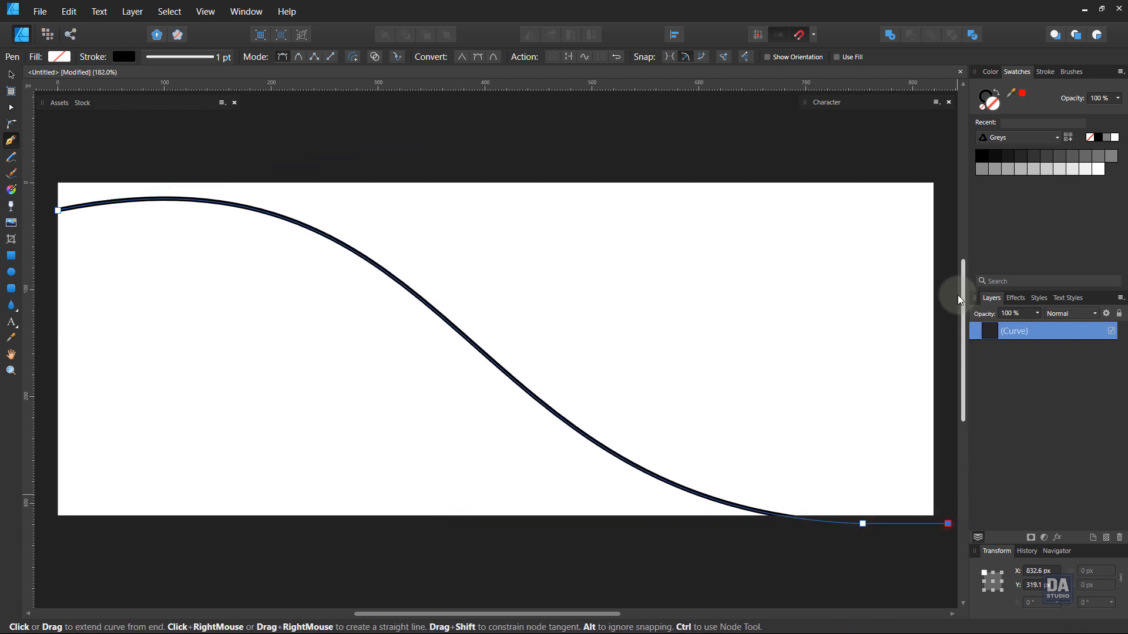
click(947, 175)
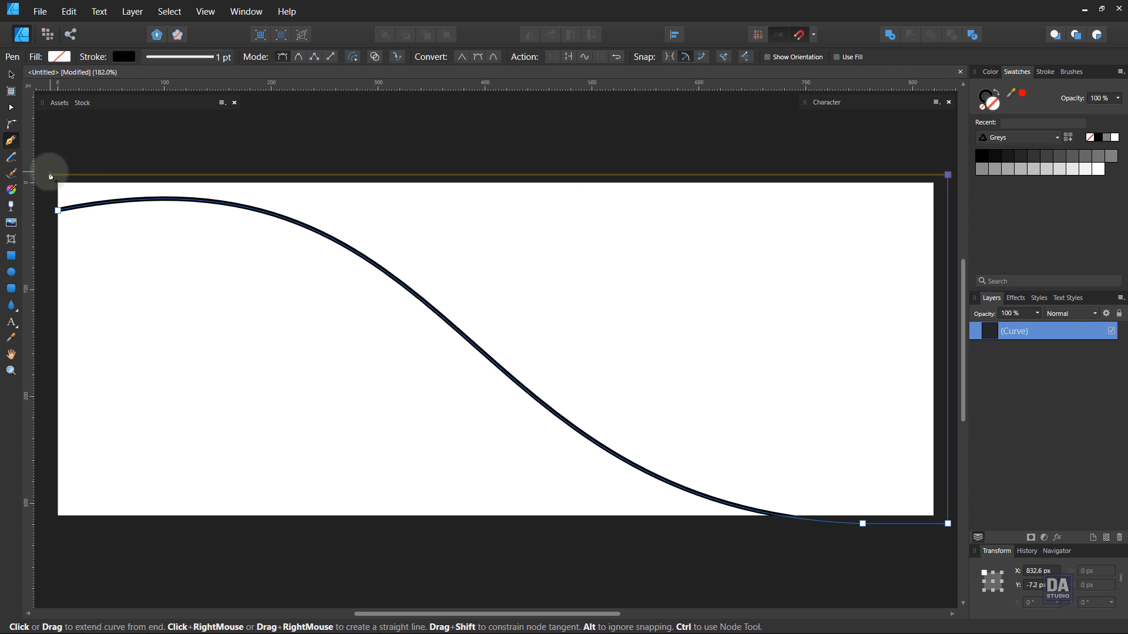
click(55, 176)
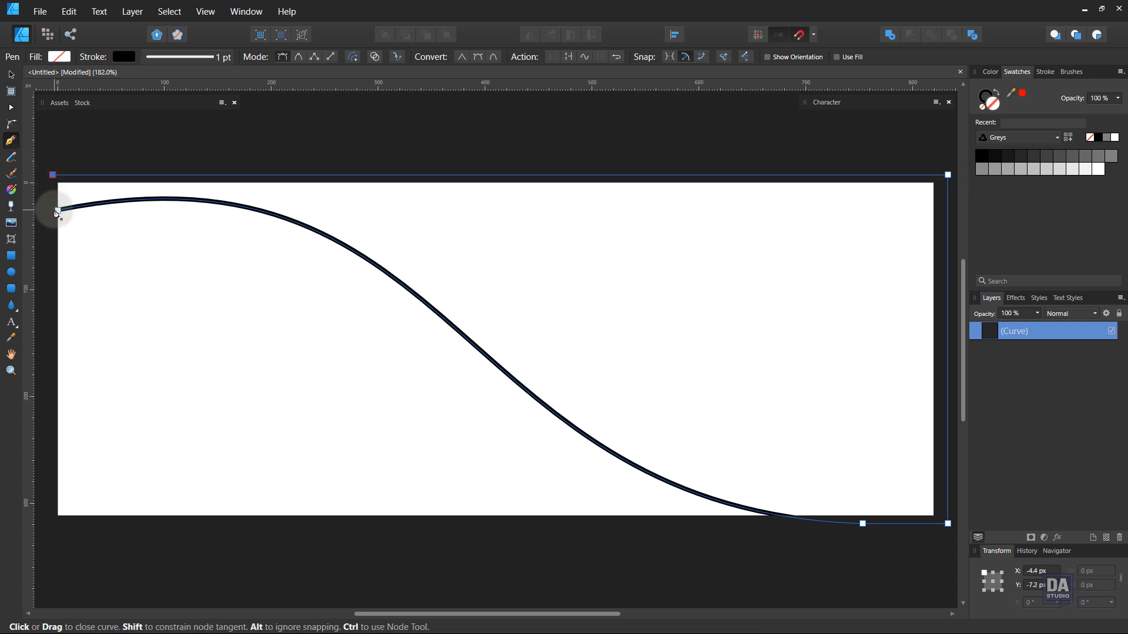
click(58, 212)
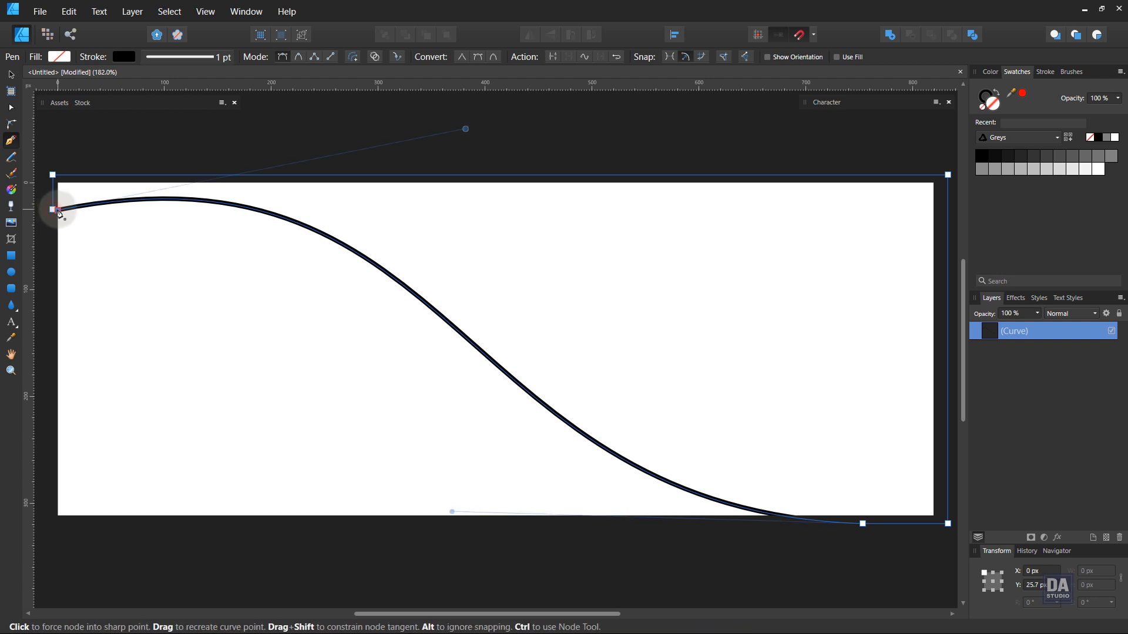
Swap the closed shape's stroke and fill, give it a light grey fill from the Greys palette, and deselect it.
click(996, 91)
click(1085, 169)
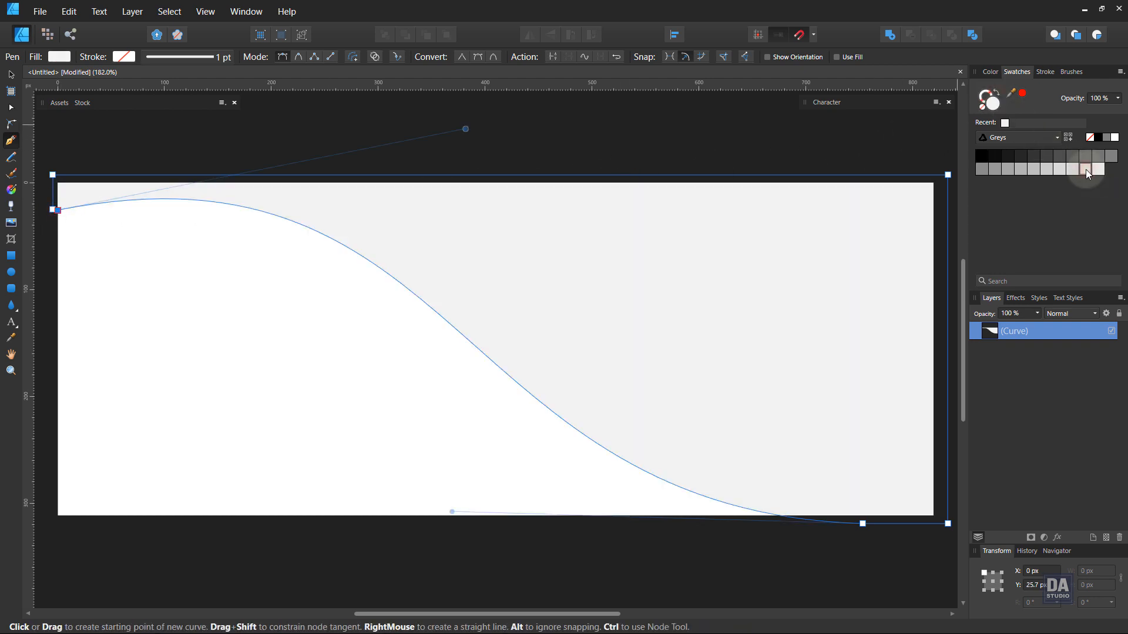
click(1058, 171)
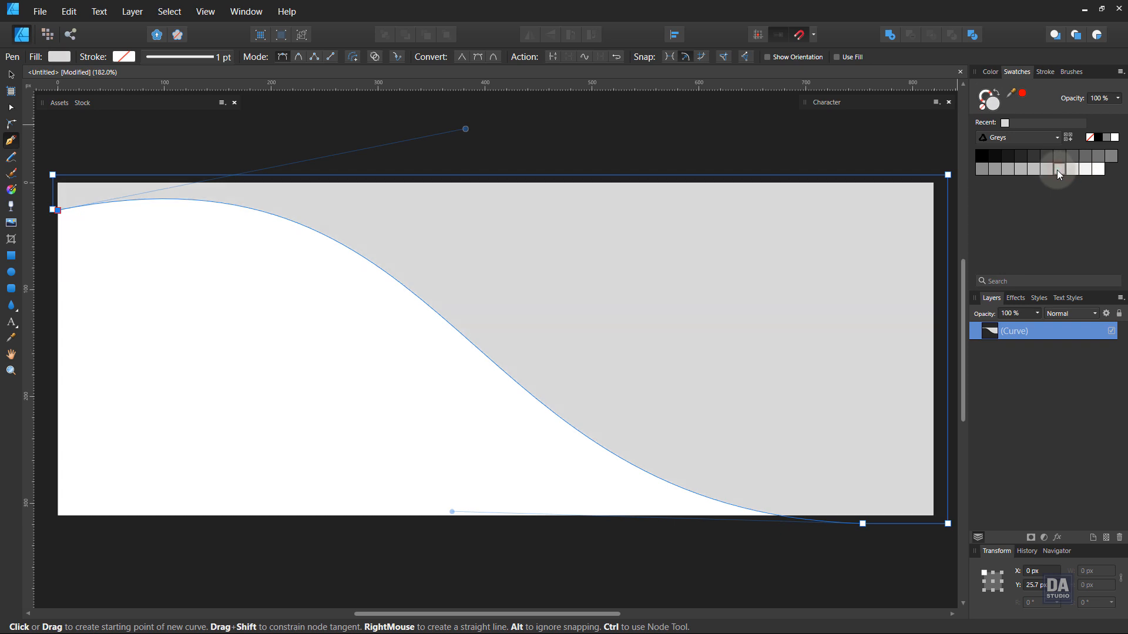
key(v)
click(801, 141)
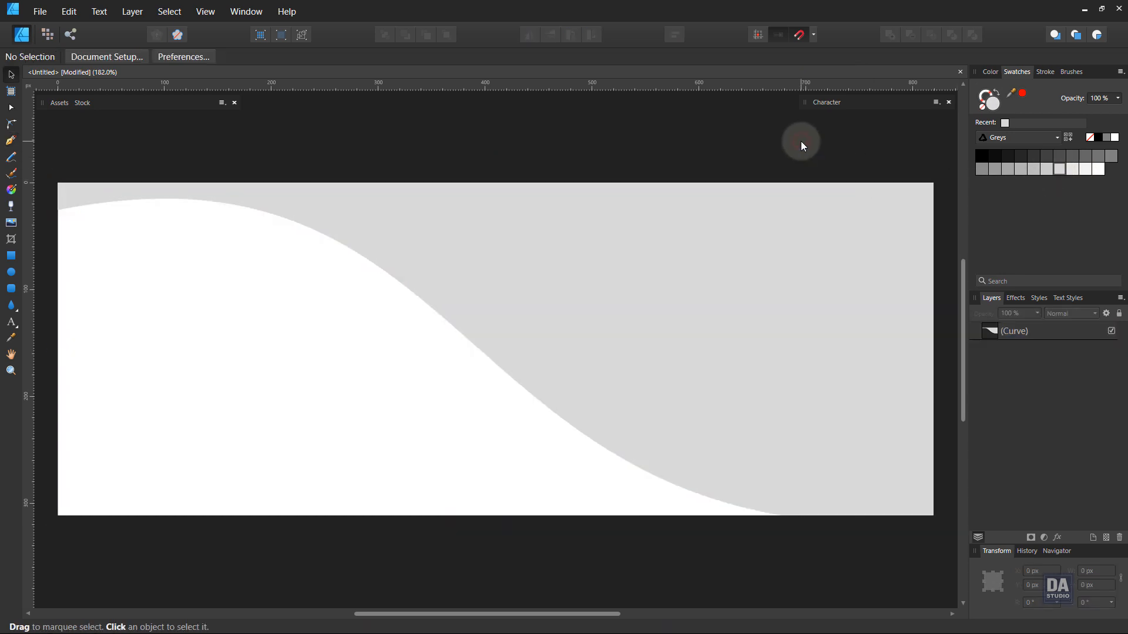
drag(451, 254, 456, 254)
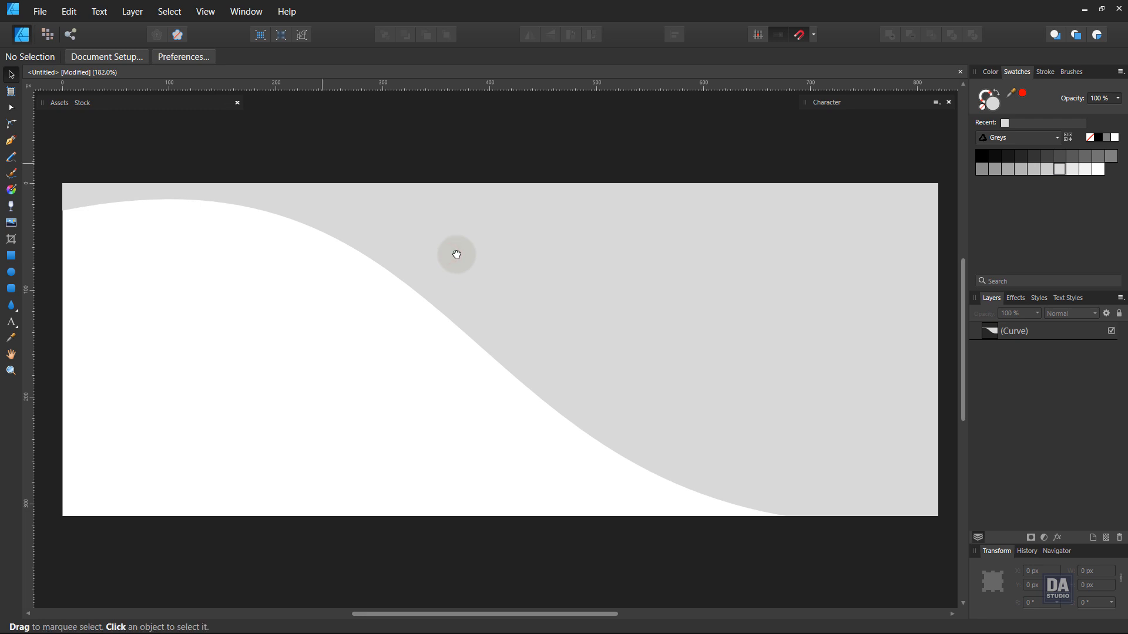
Place the city skyline stock photo from the building results on the canvas and scale it to about 960 px wide.
click(83, 104)
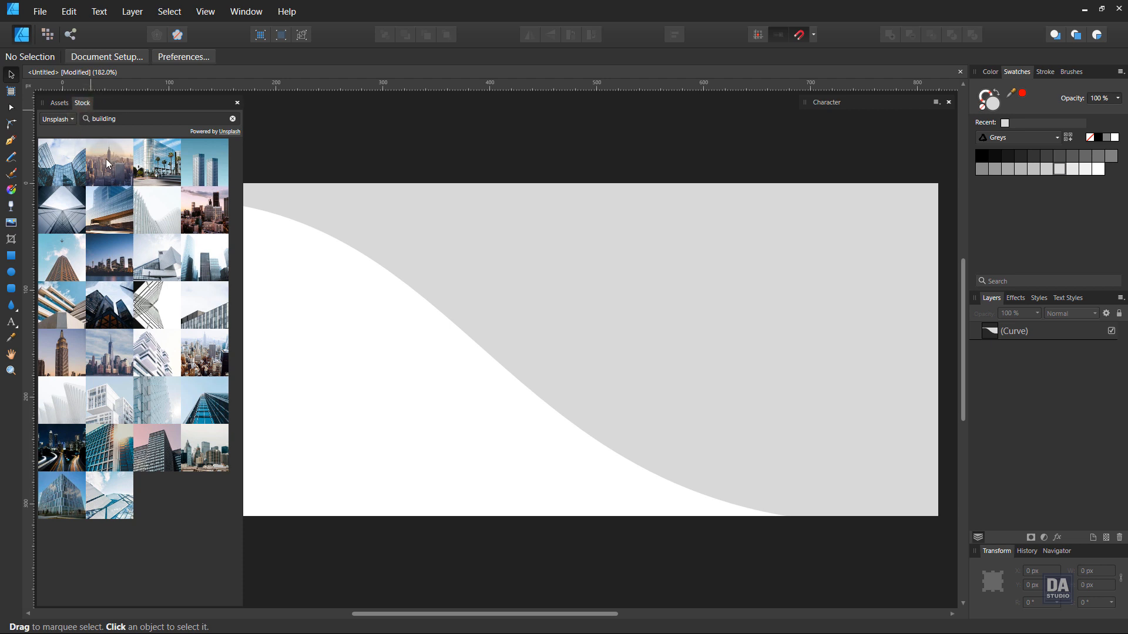
drag(109, 164, 370, 376)
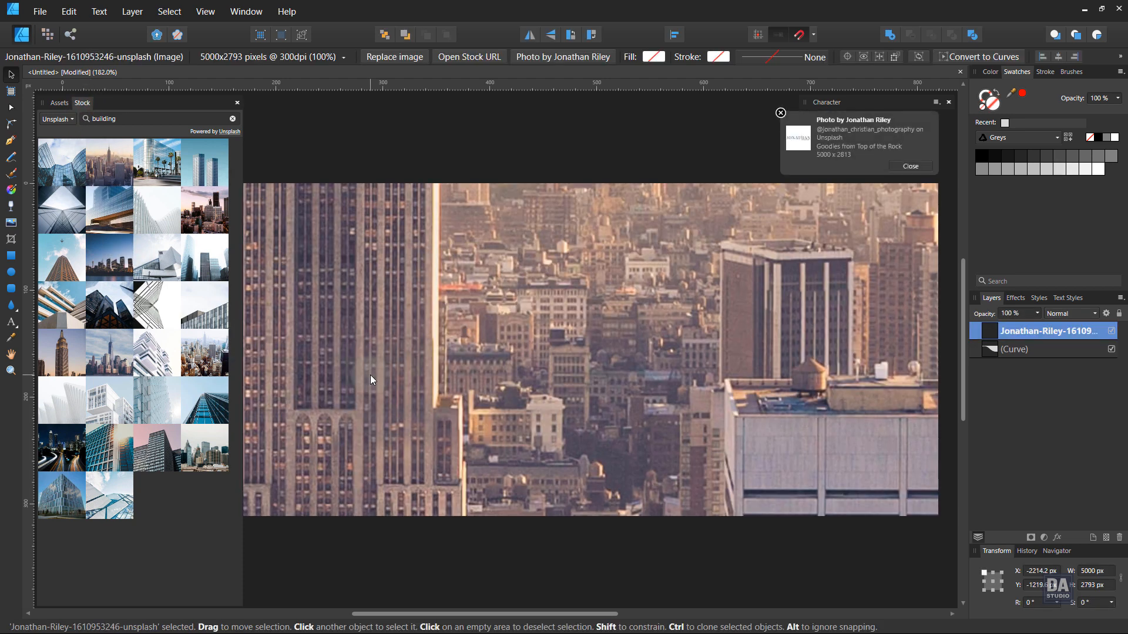
double_click(994, 329)
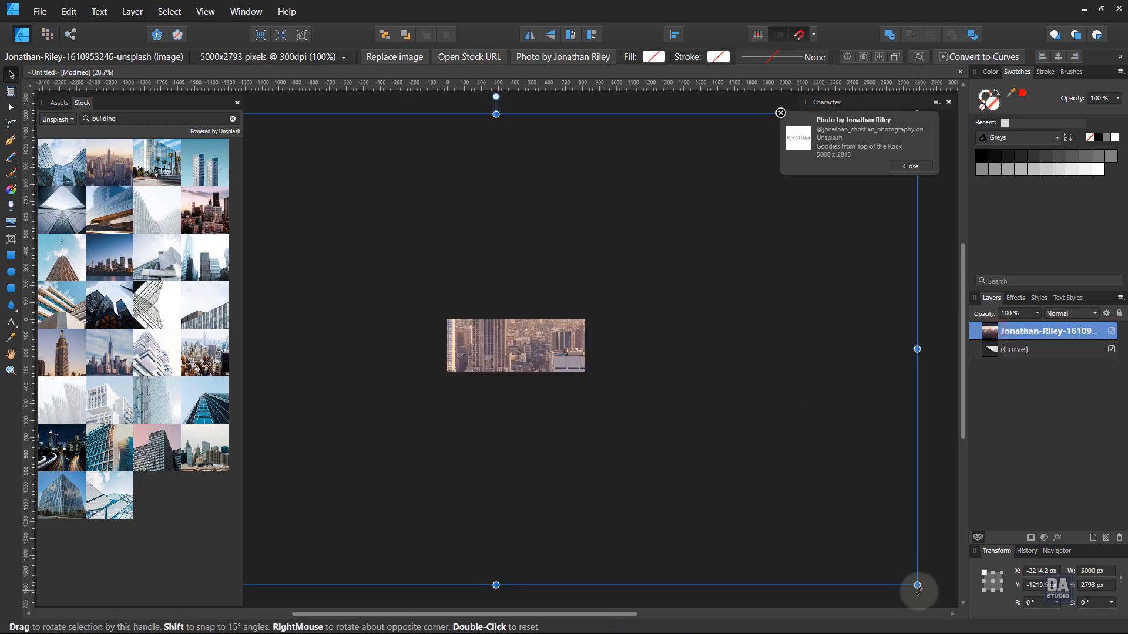
drag(909, 580, 576, 395)
click(111, 101)
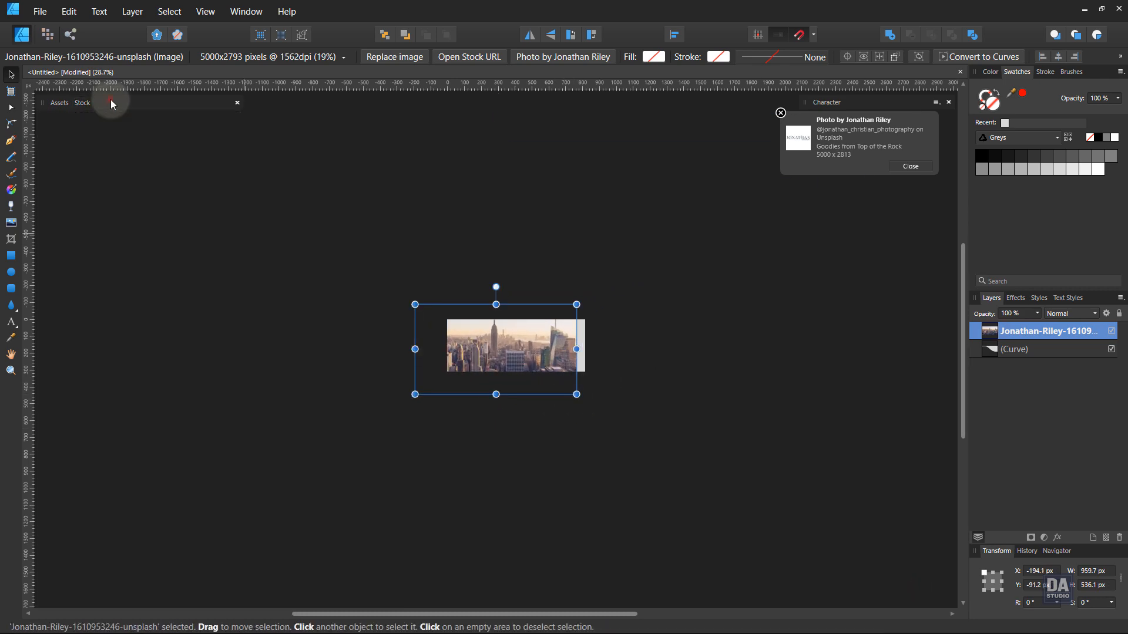
scroll(543, 344, up, 5)
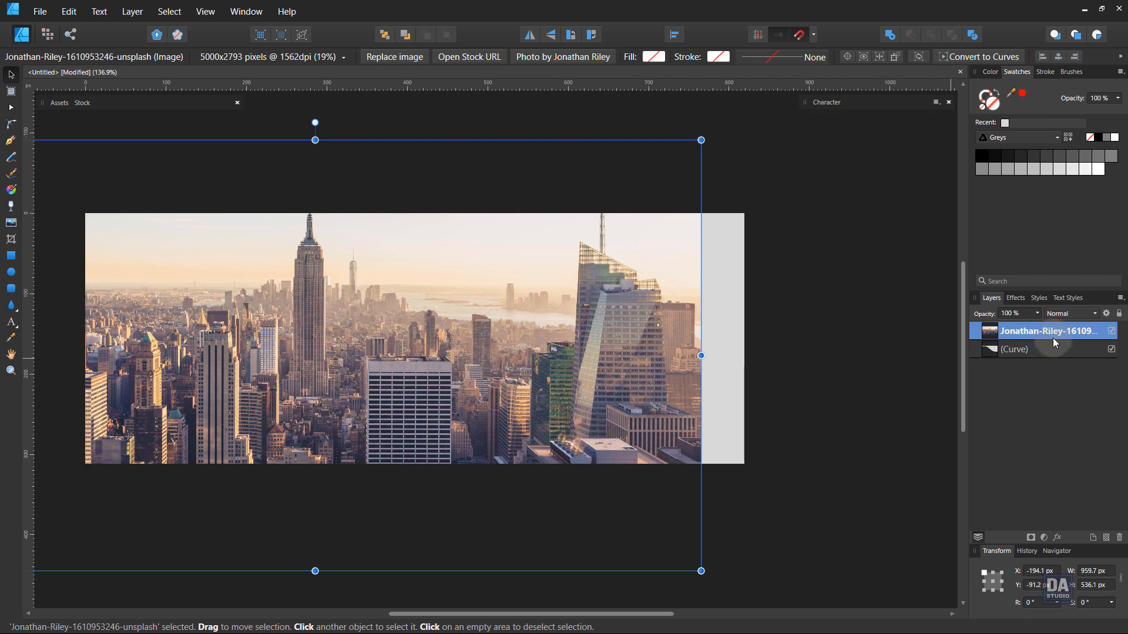
Move the photo layer beneath the curve shape, then shrink the photo to about 767 px wide and reposition it.
drag(1053, 337, 1051, 380)
key(space)
drag(509, 390, 369, 462)
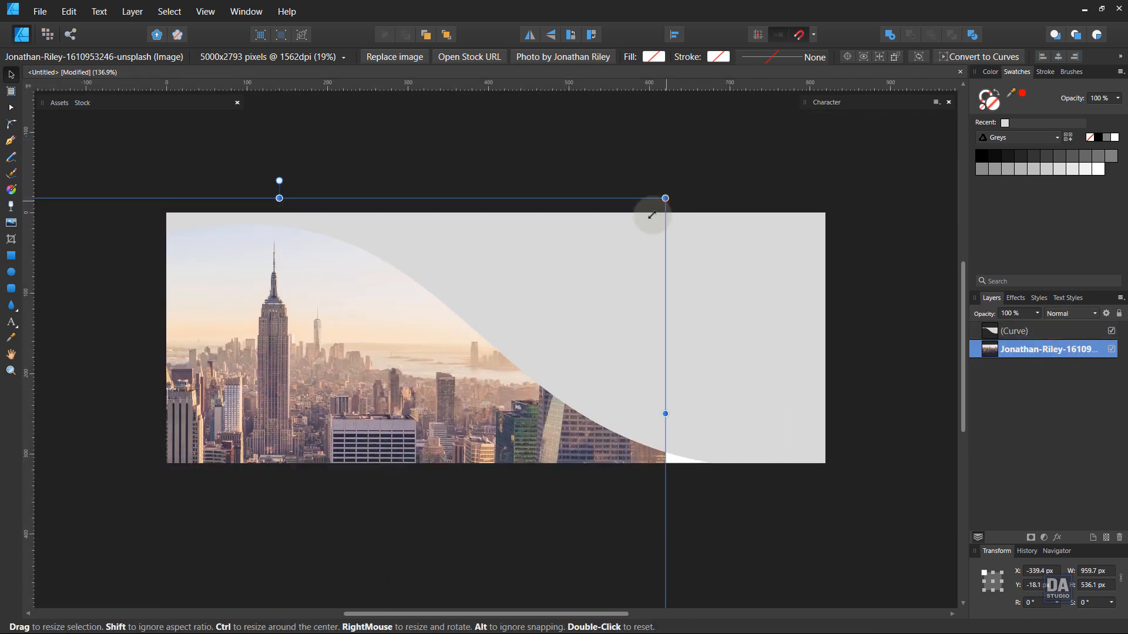
drag(665, 201, 511, 285)
drag(410, 430, 397, 378)
Try flipping the skyline photo horizontally and undo the flip.
click(530, 38)
key(ctrl+z)
key(ctrl+z)
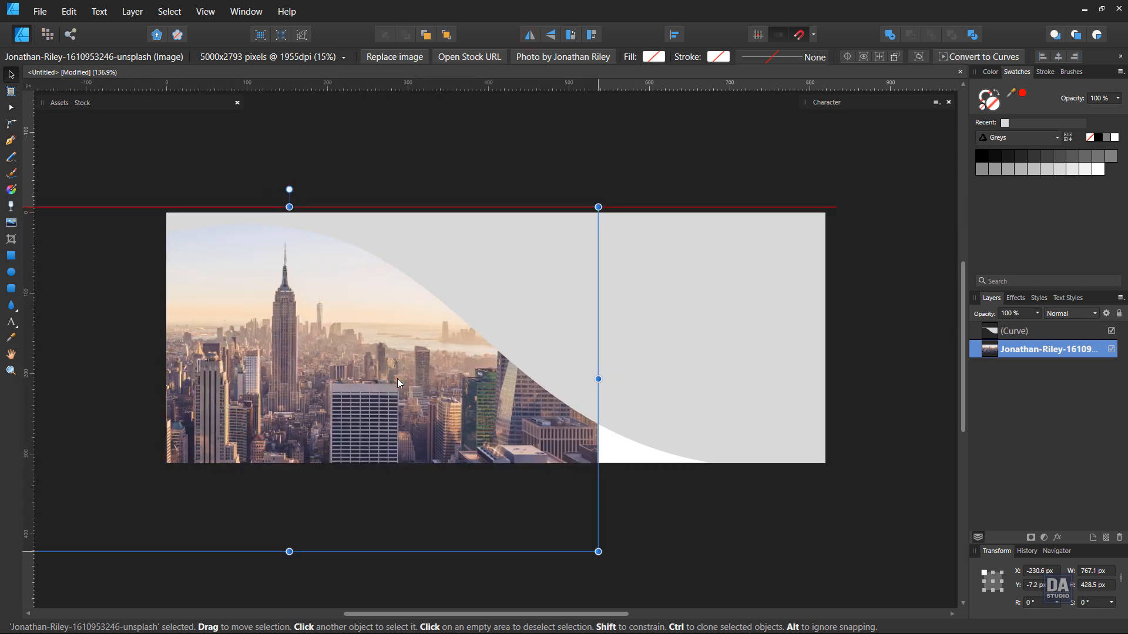
Enlarge the skyline photo to about 900 px wide and shift it up and left so the tall tower fits below the curve.
drag(598, 551, 712, 594)
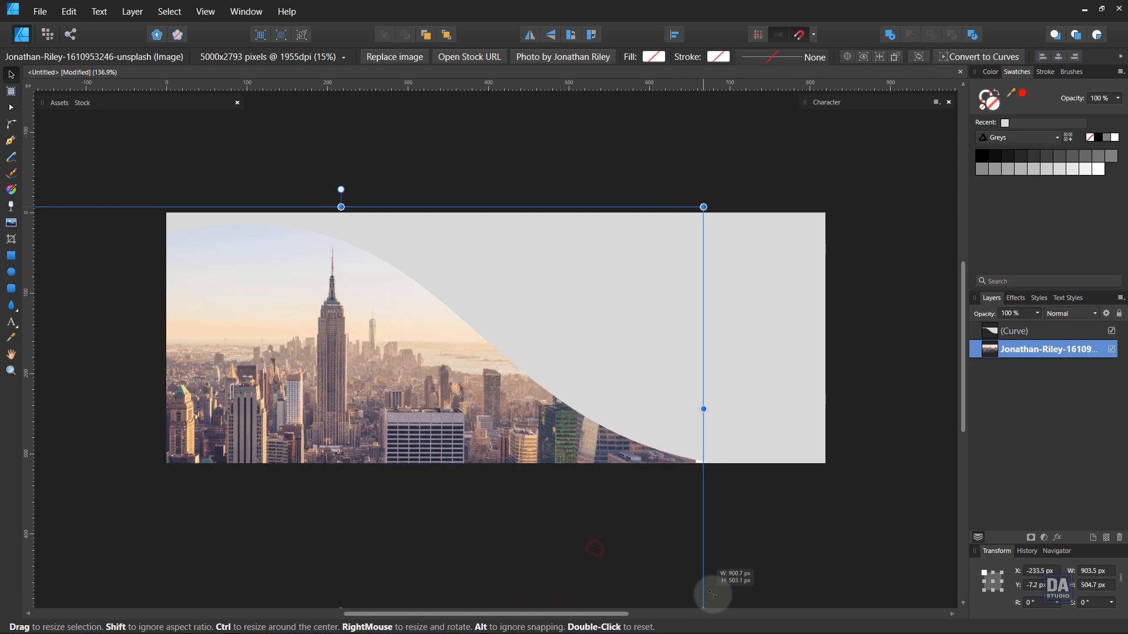
drag(500, 459, 447, 428)
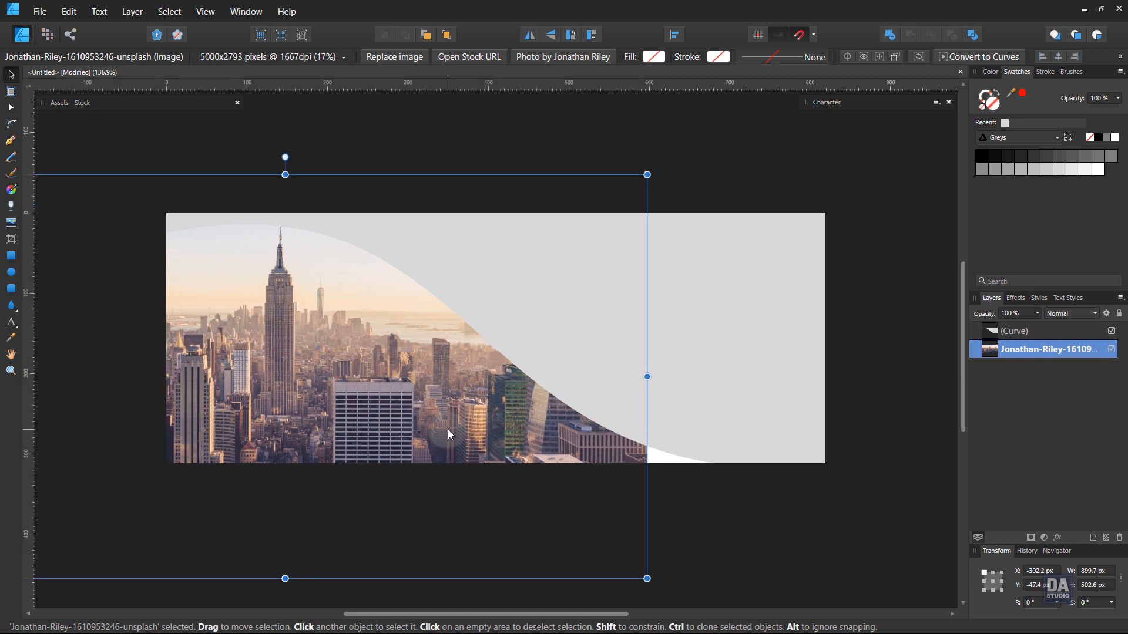
click(737, 509)
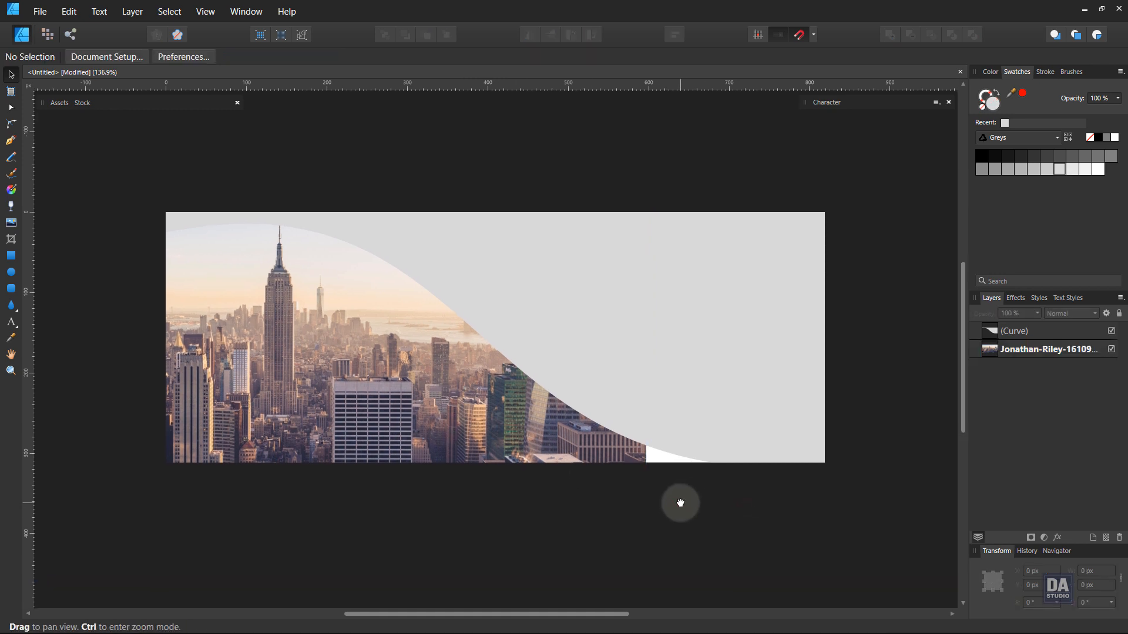
drag(674, 507, 669, 508)
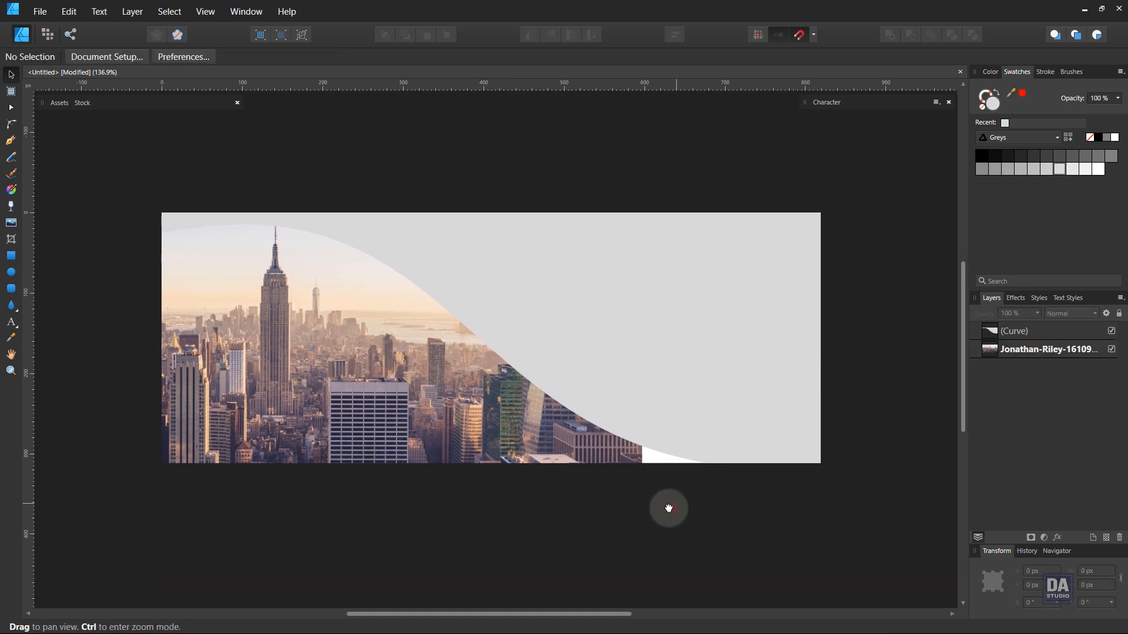
Draw a white 820 × 312 px rectangle over the whole canvas and move it to the bottom of the layer stack.
click(11, 256)
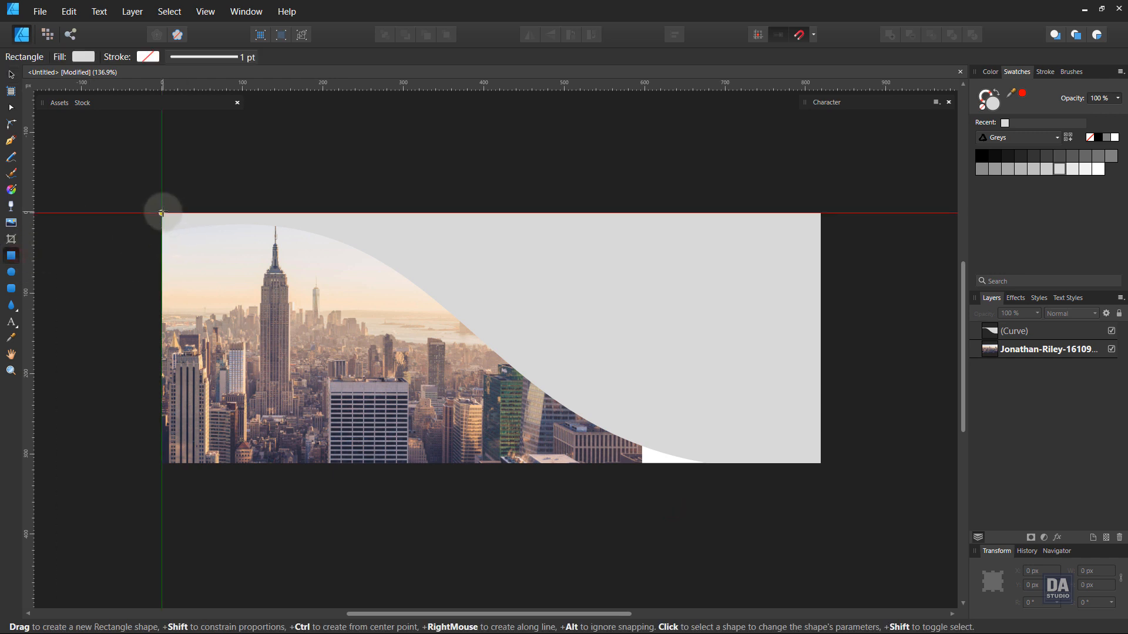
drag(162, 212, 821, 463)
click(1118, 138)
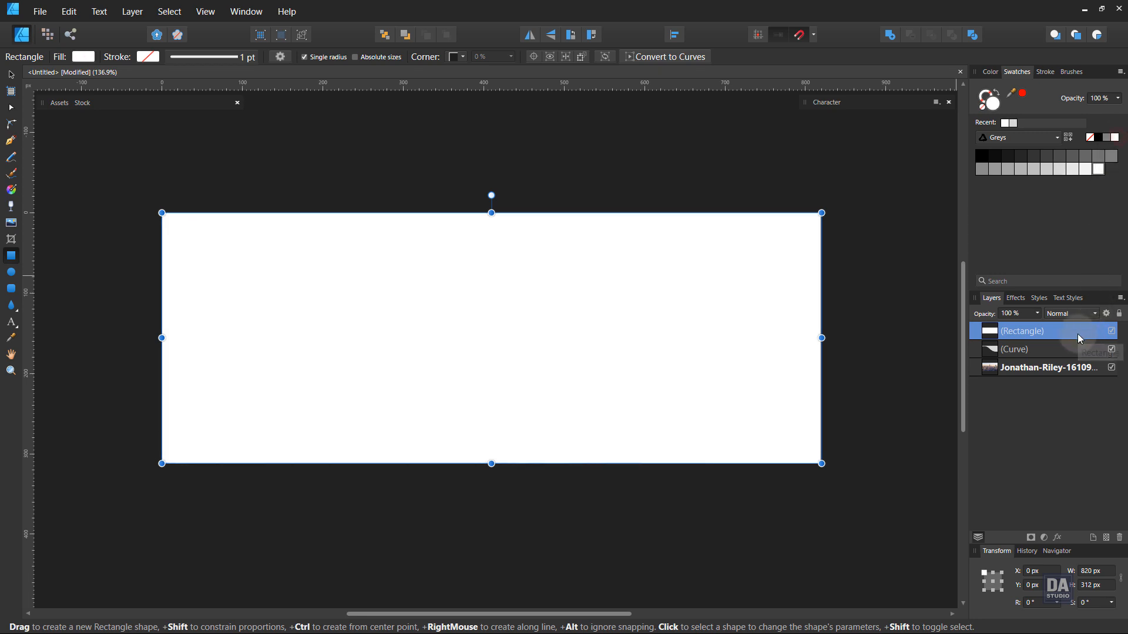
drag(1078, 334, 1077, 411)
click(897, 389)
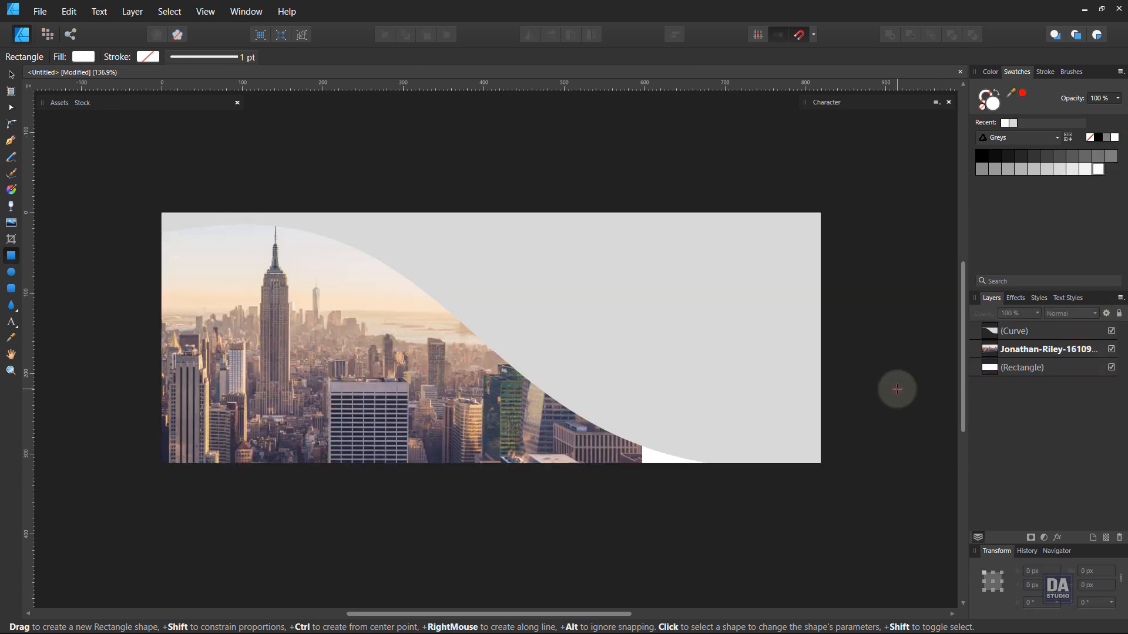
Hide the curve layer and add a mask to the skyline photo, with the Paint Brush active in the Pixel Persona.
click(1111, 331)
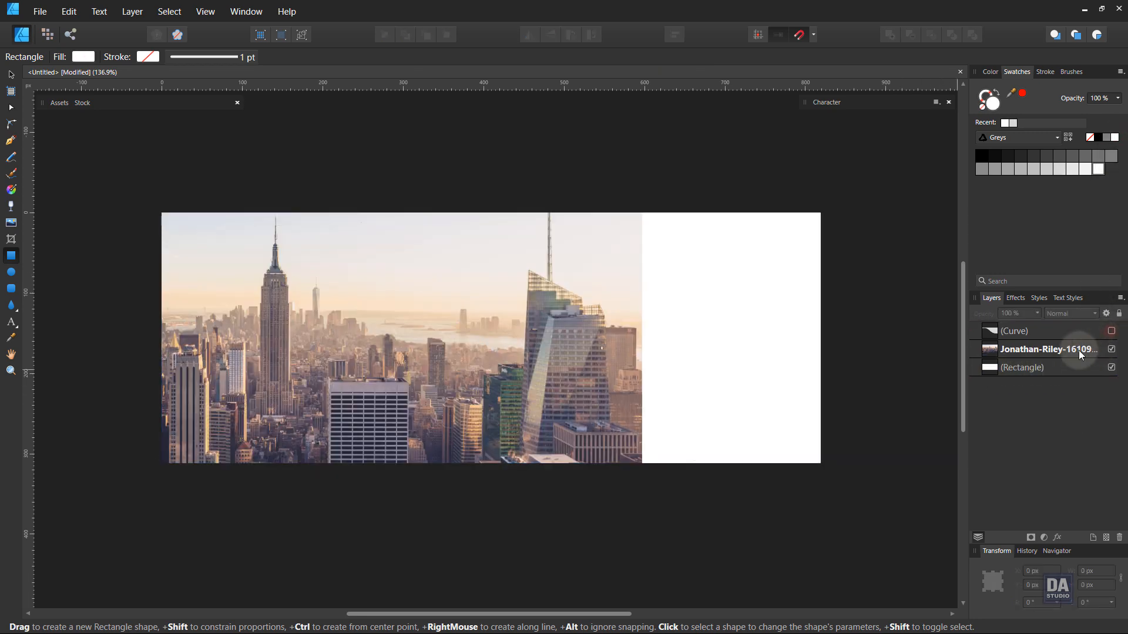
scroll(748, 350, up, 5)
drag(651, 379, 636, 382)
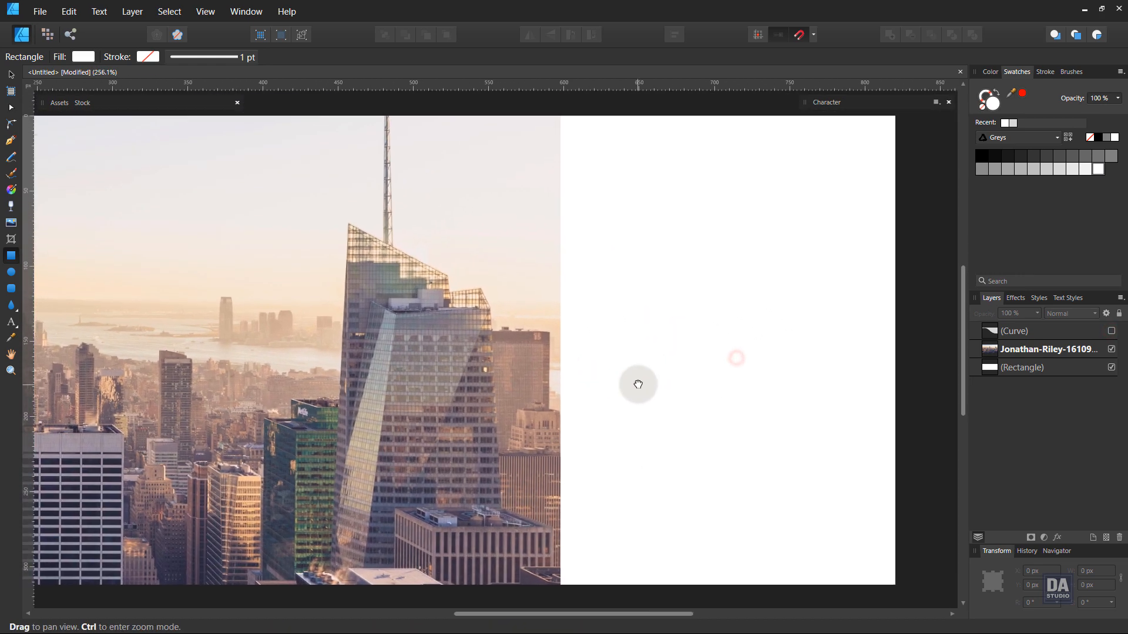
click(48, 40)
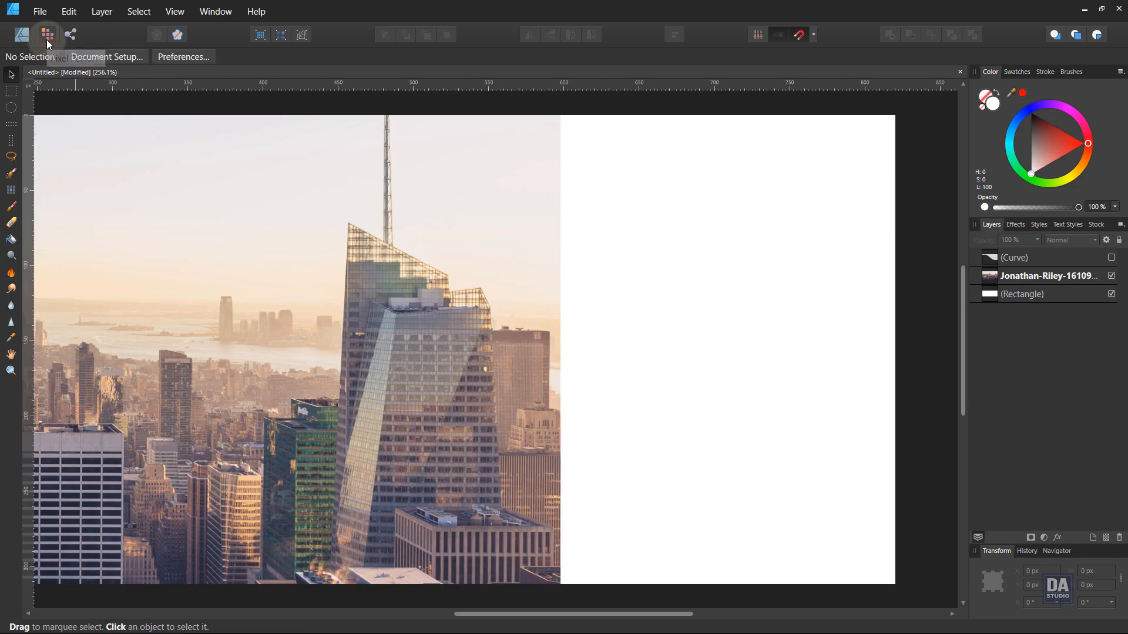
click(11, 208)
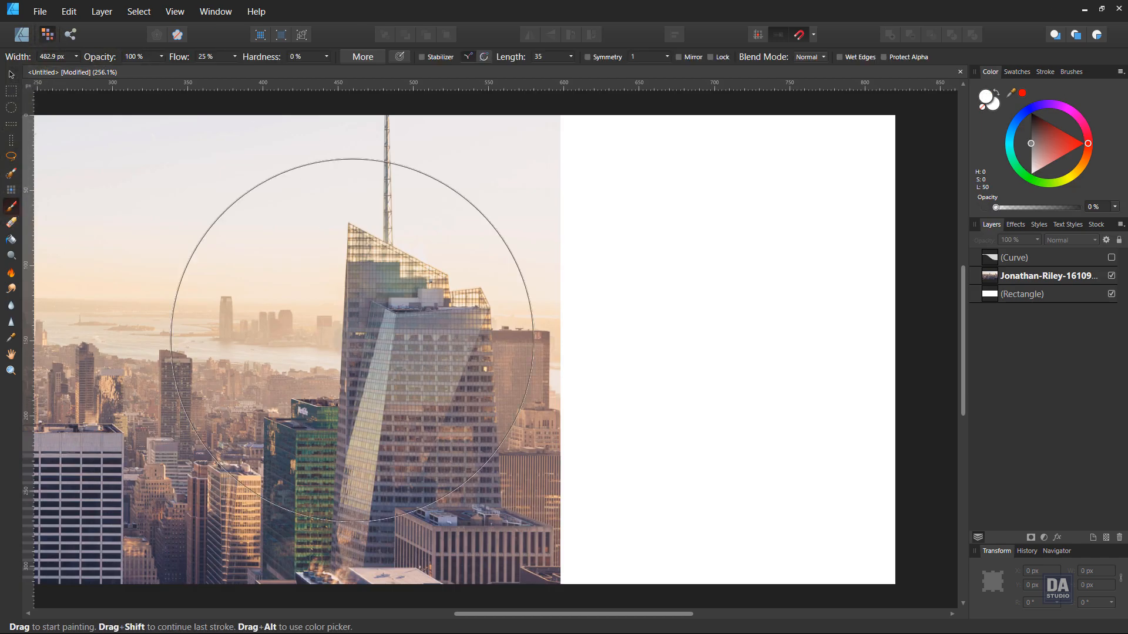
click(1045, 277)
click(1030, 538)
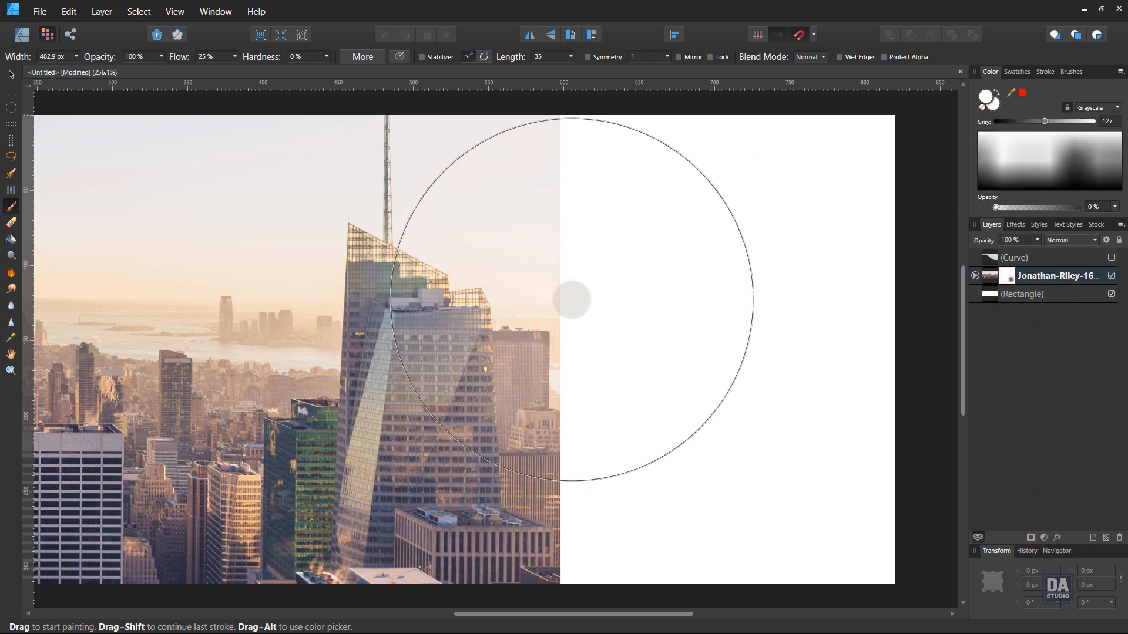
Paint on the photo's mask with the large soft brush to fade the skyline's right side smoothly into the white background.
mouse_move(569, 320)
mouse_down()
mouse_move(577, 248)
mouse_move(570, 388)
mouse_move(571, 164)
mouse_move(570, 477)
mouse_move(474, 518)
mouse_move(458, 450)
mouse_move(507, 585)
mouse_move(587, 546)
mouse_up()
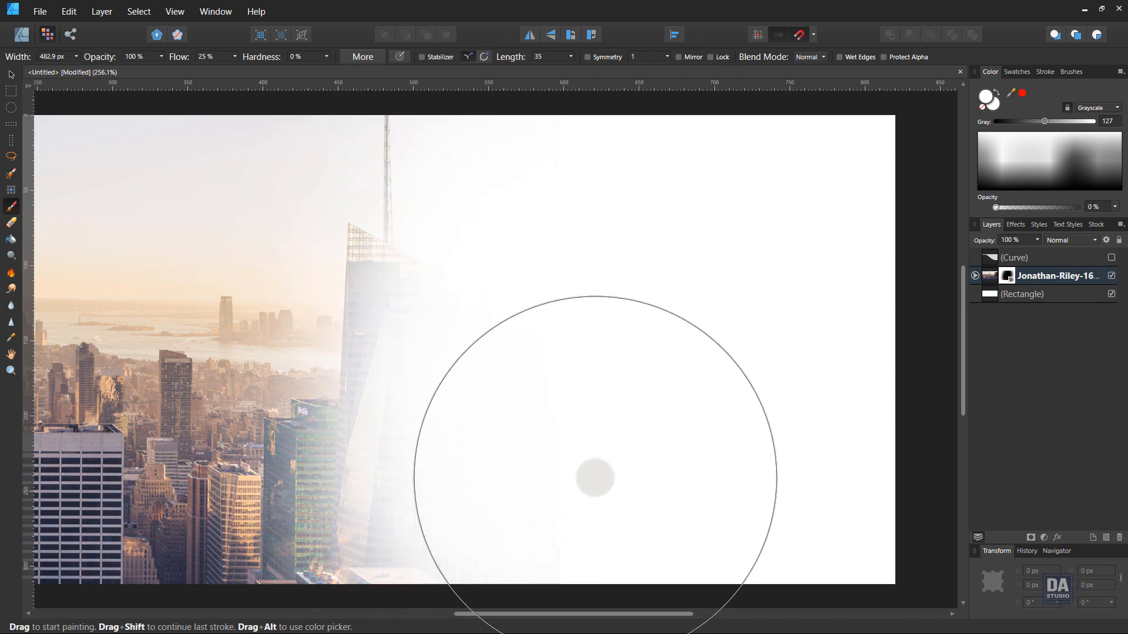
scroll(619, 438, down, 2)
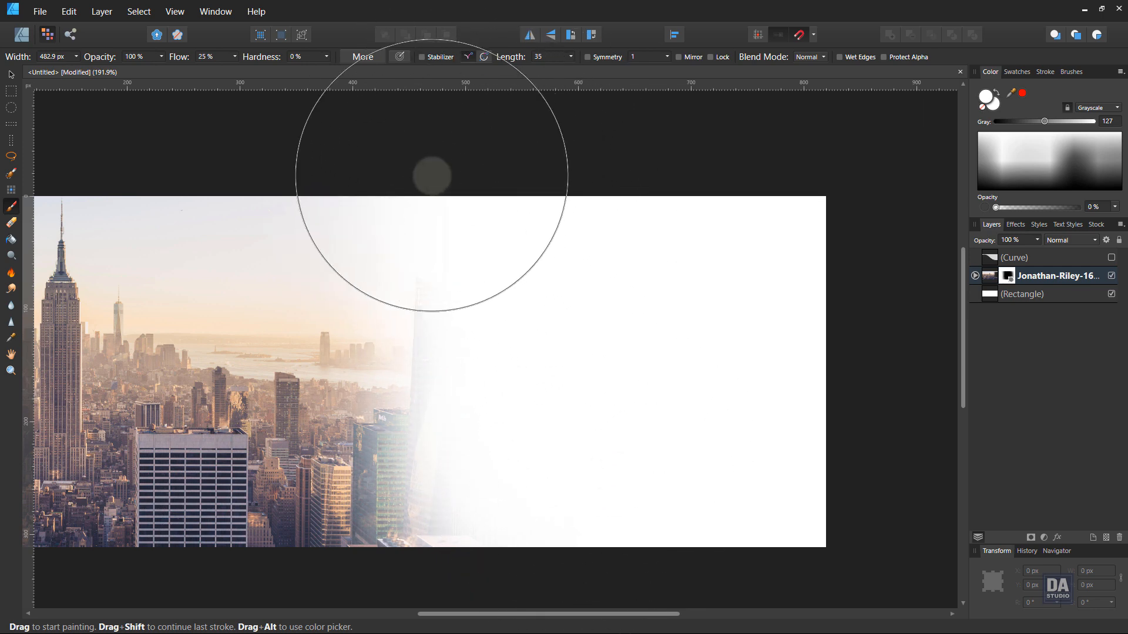
key(ctrl+space)
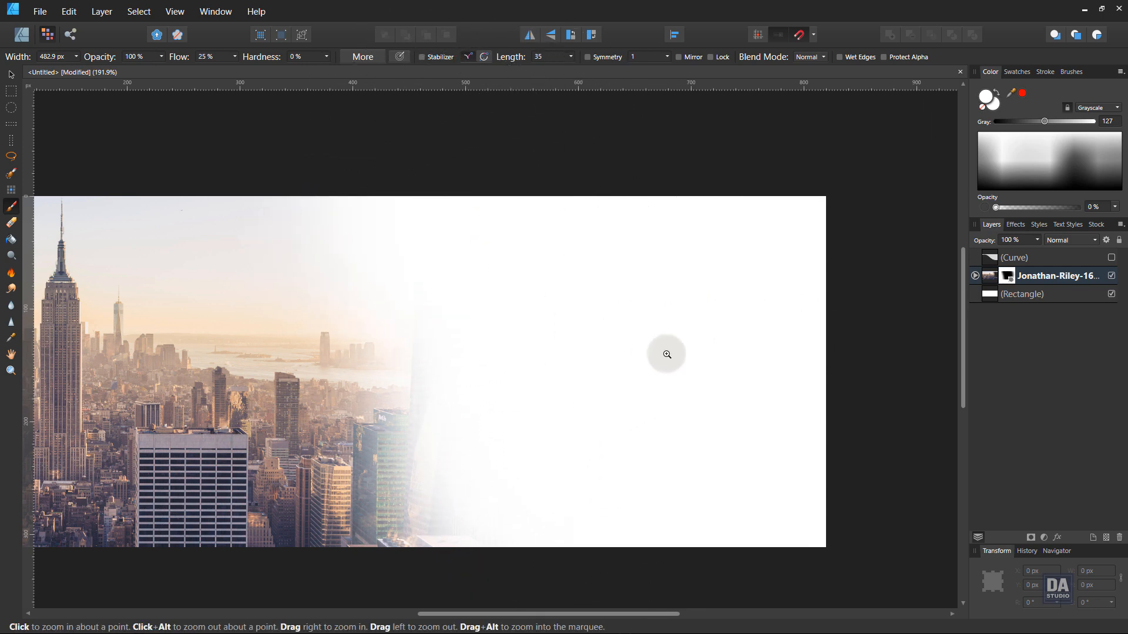
drag(665, 352, 453, 308)
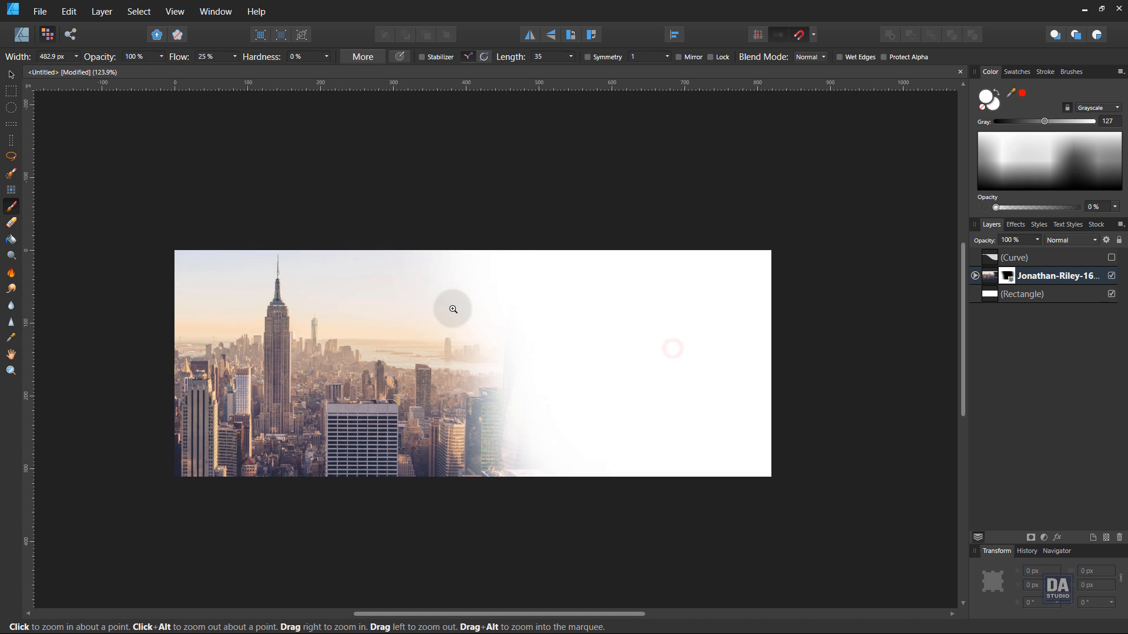
Return to the Designer Persona and fill the background rectangle with a peach colour sampled from the skyline photo.
click(1113, 259)
click(1112, 259)
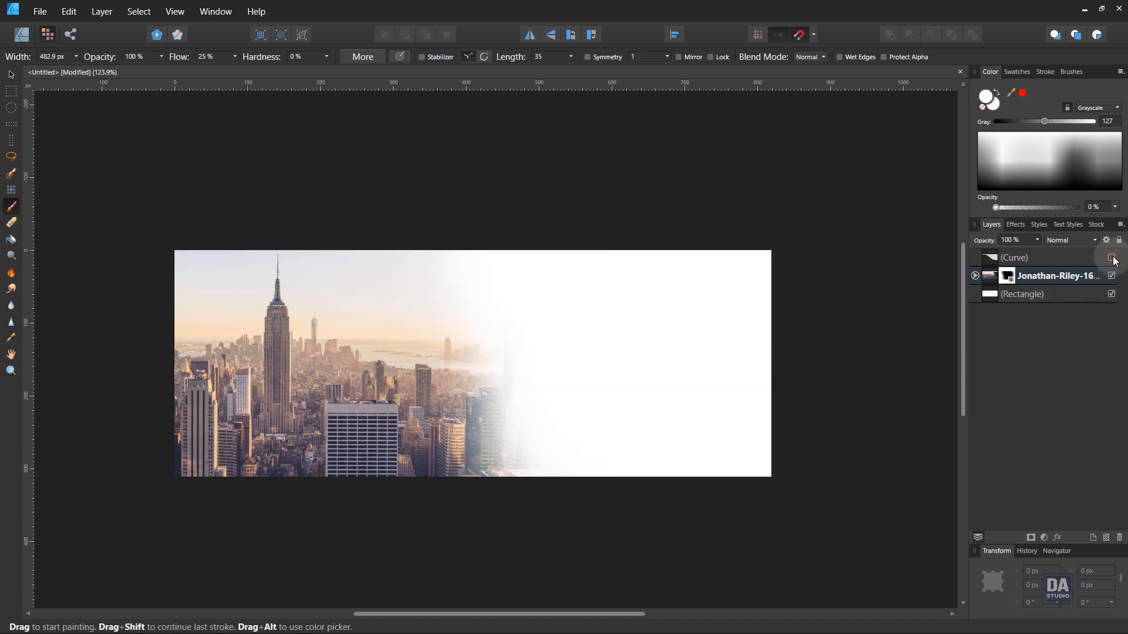
click(1076, 297)
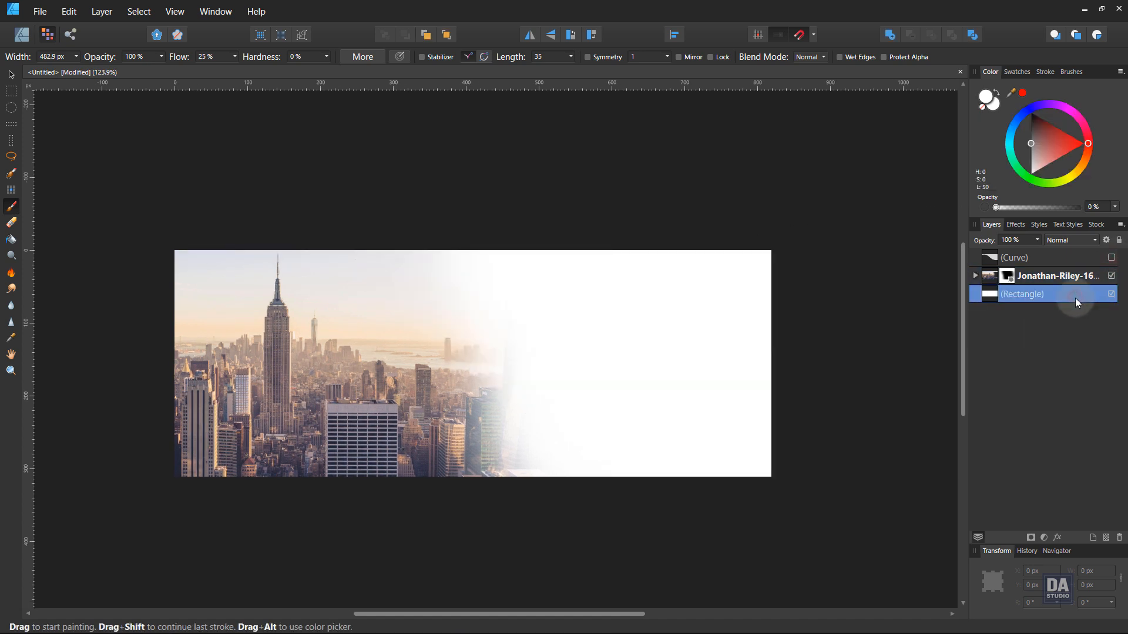
key(v)
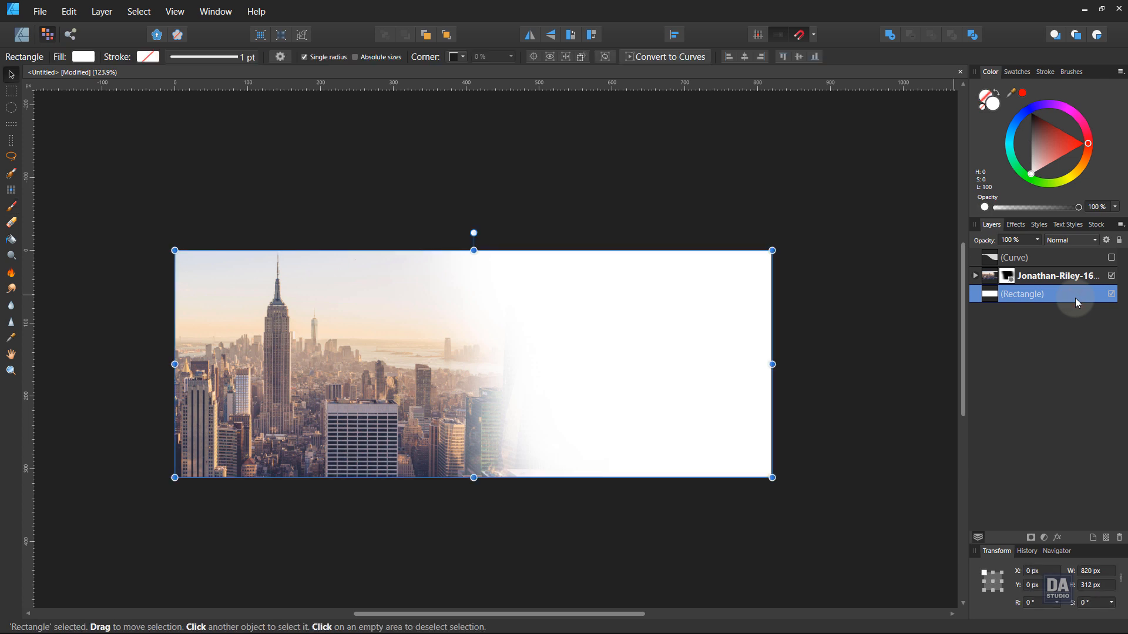
click(22, 35)
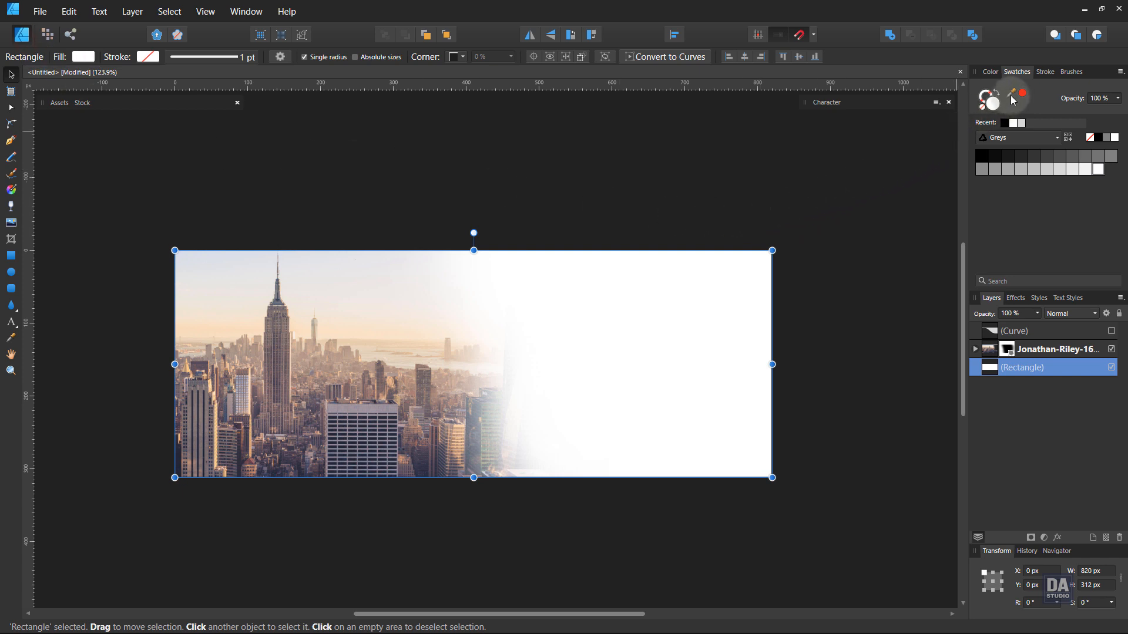
drag(1013, 101, 396, 340)
click(1024, 96)
click(869, 233)
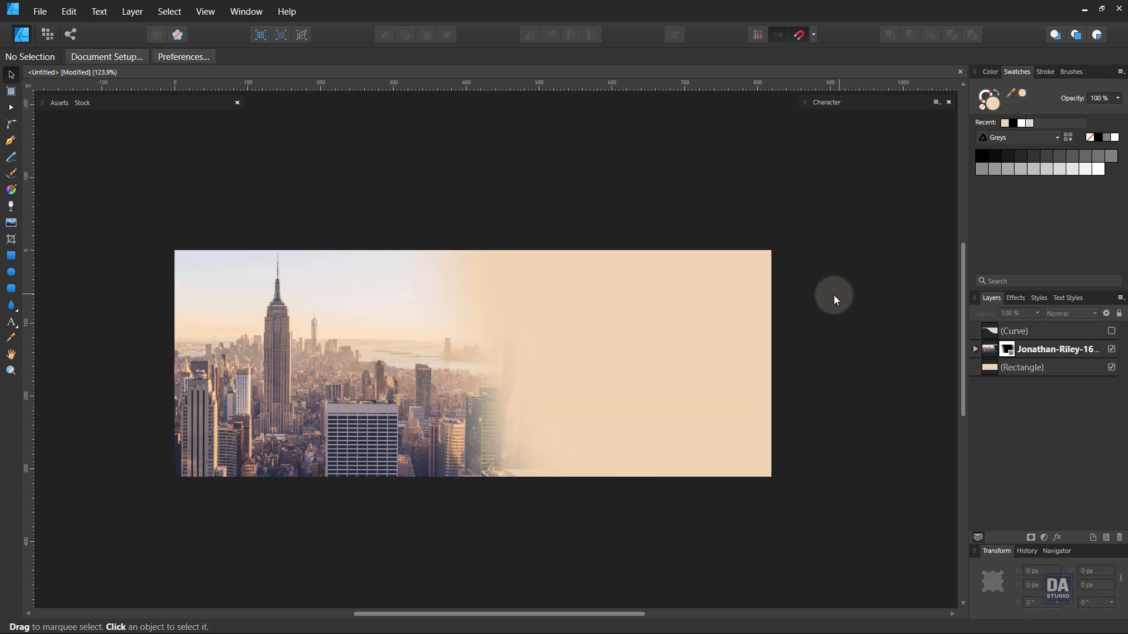
Show the wave curve layer again and fill the curve with a very dark grey from the Greys palette.
key(z)
drag(617, 322, 748, 333)
click(1112, 331)
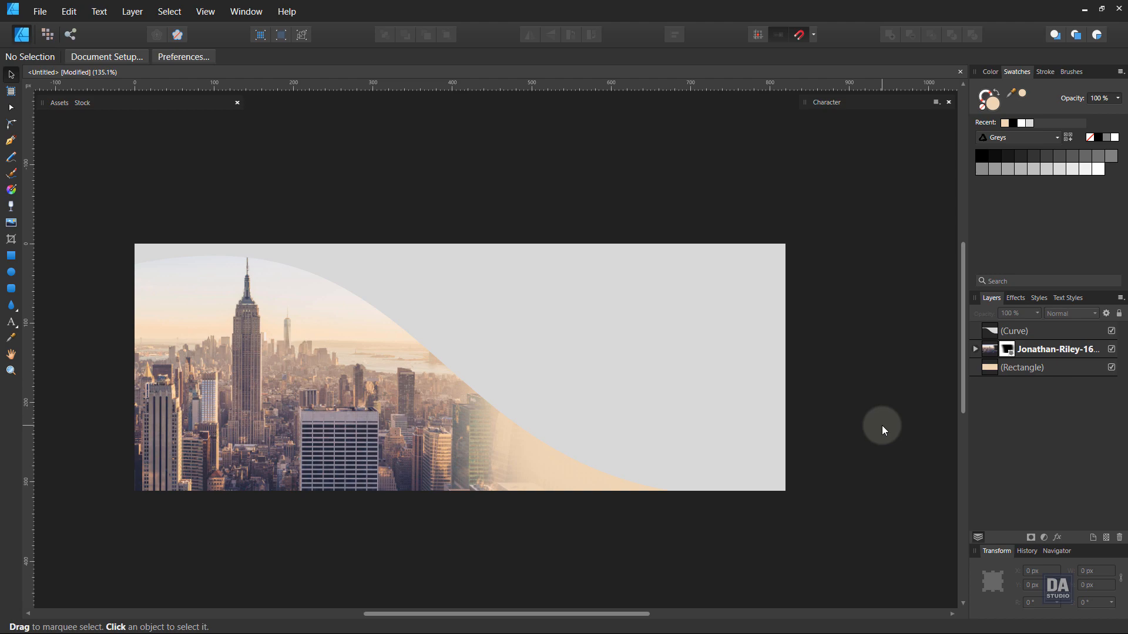
scroll(882, 425, up, 2)
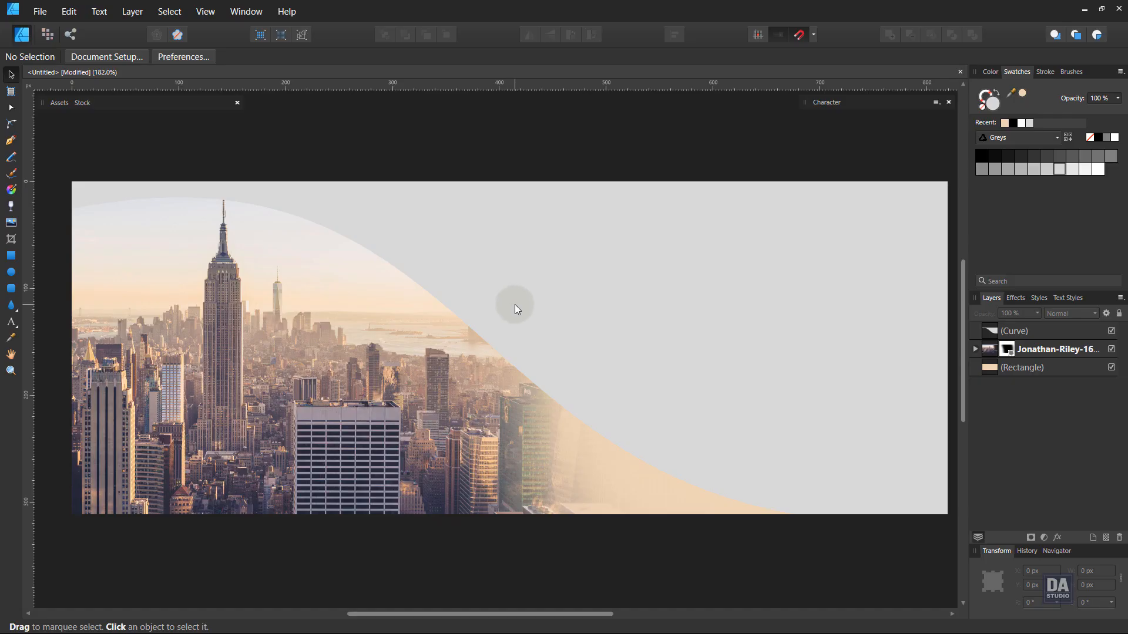
click(514, 304)
drag(505, 314, 518, 304)
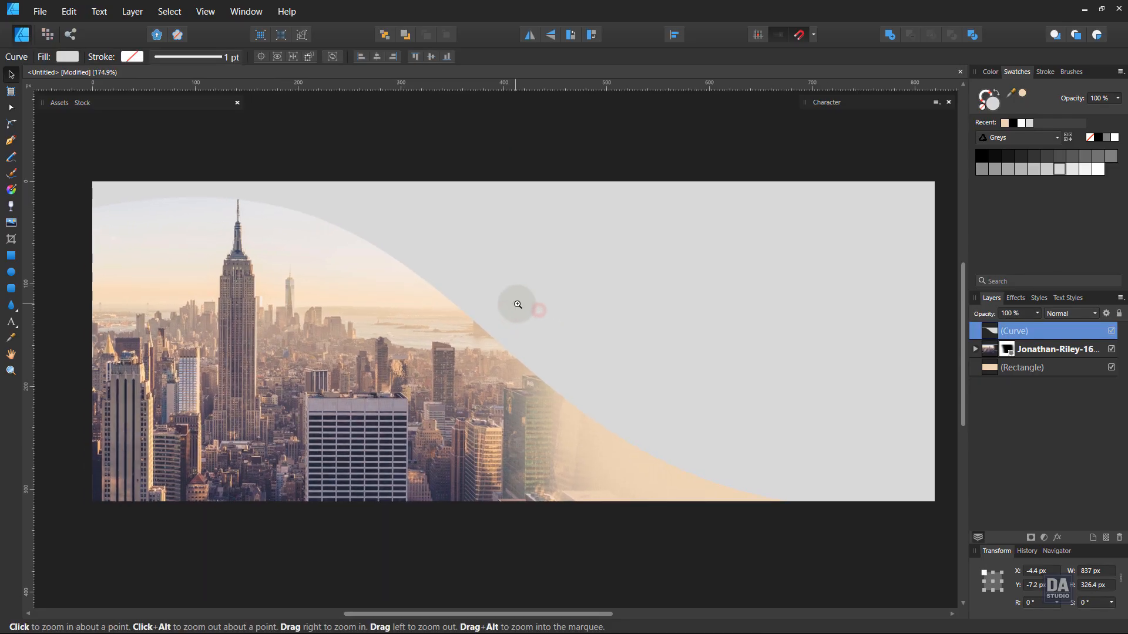
click(523, 303)
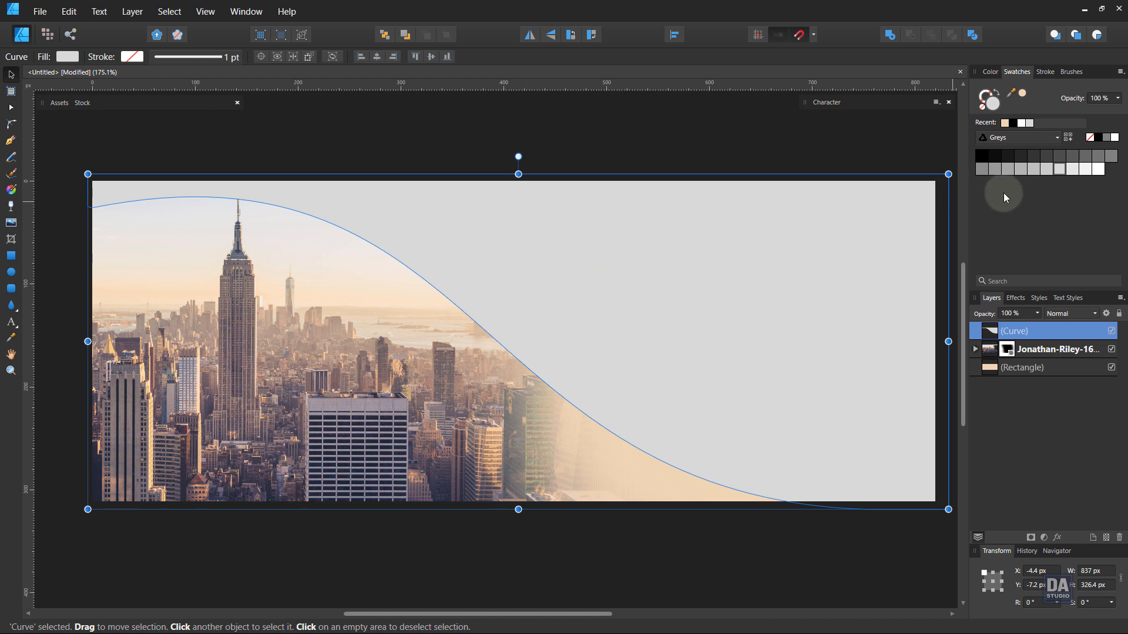
click(1024, 158)
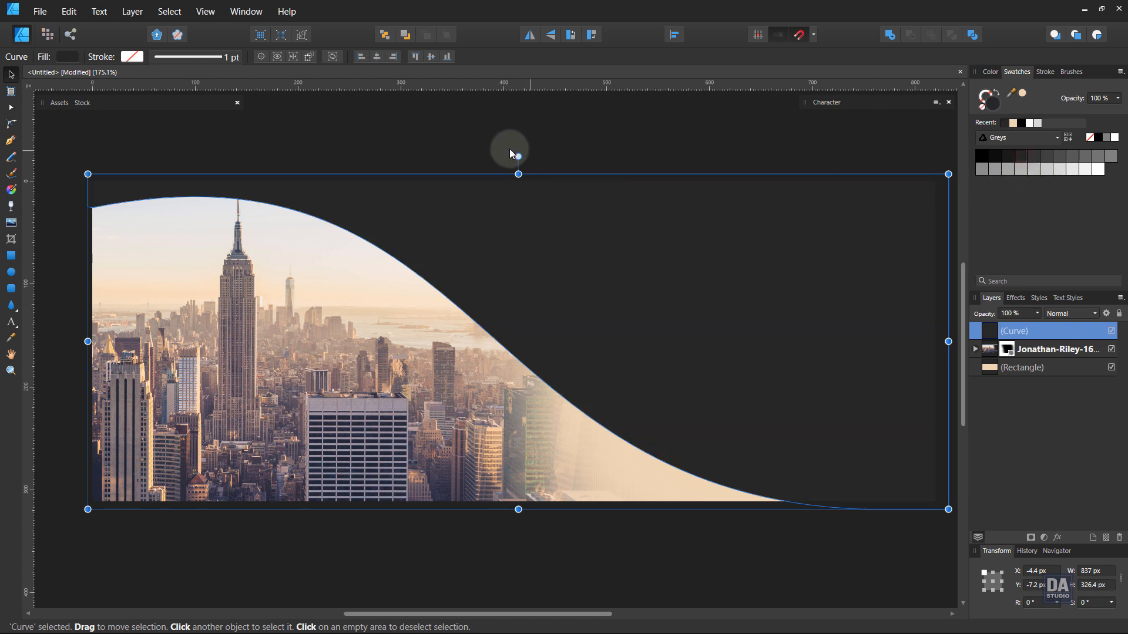
click(413, 134)
drag(263, 172, 257, 169)
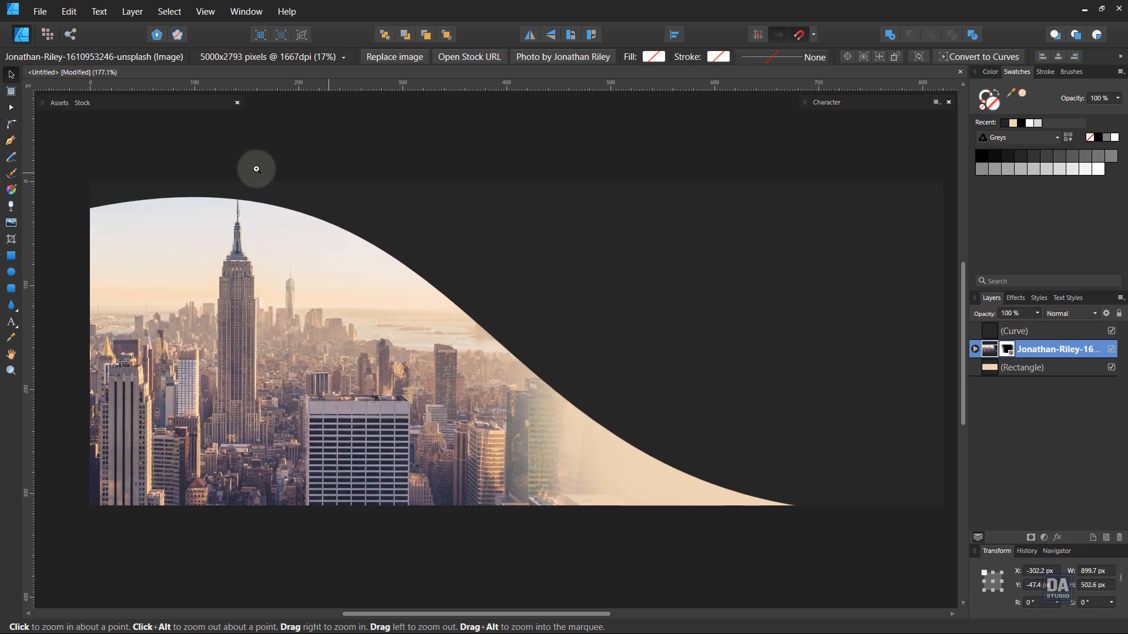
click(173, 122)
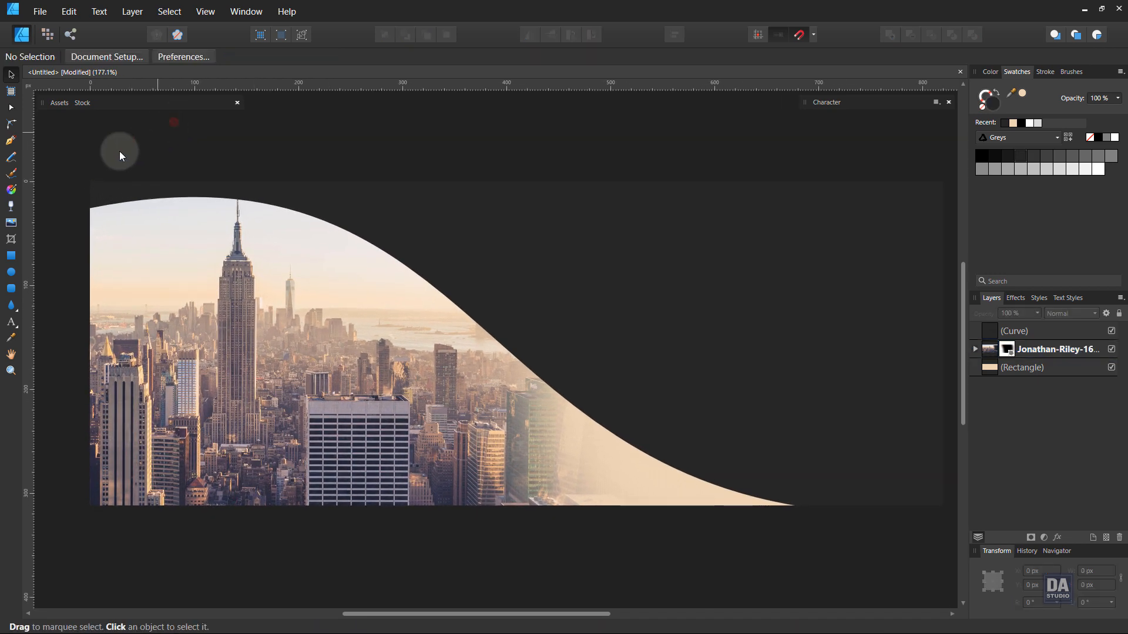
Draw a Pen curve from the canvas's left edge just above the wave to the bottom edge at about X 762 px, bending it upward.
click(12, 142)
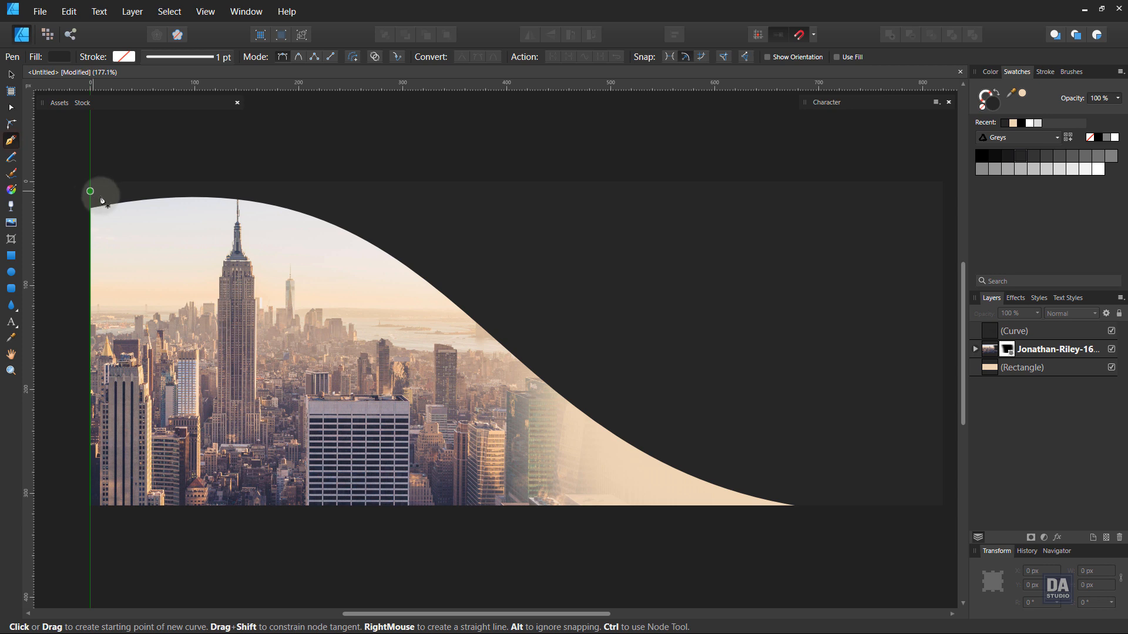
click(1047, 170)
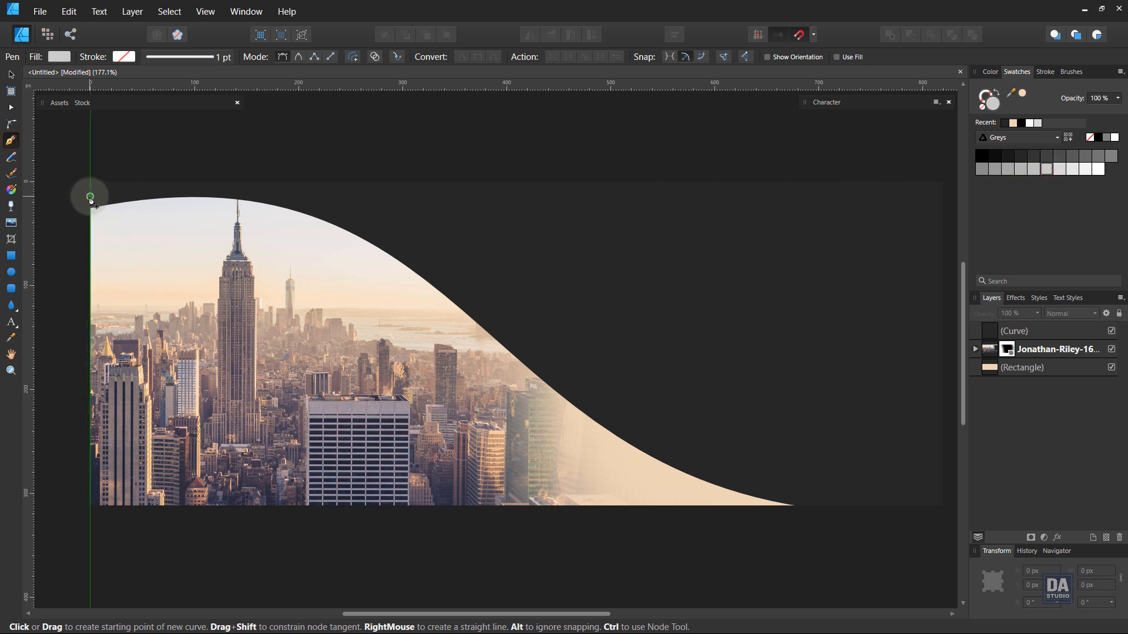
click(90, 203)
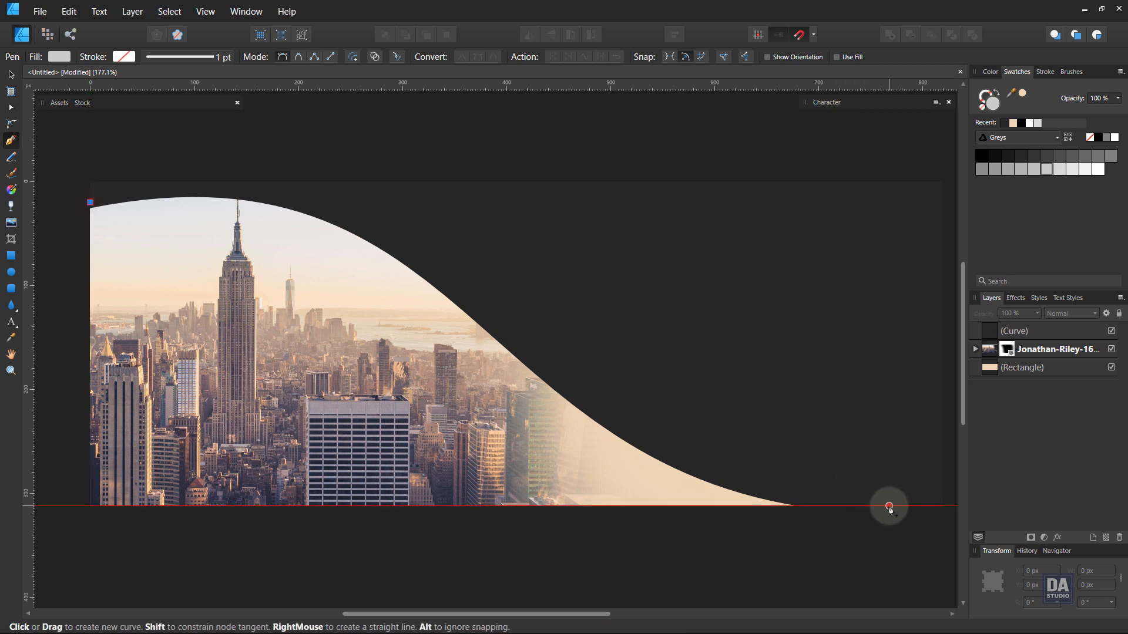
click(884, 506)
drag(212, 245, 219, 166)
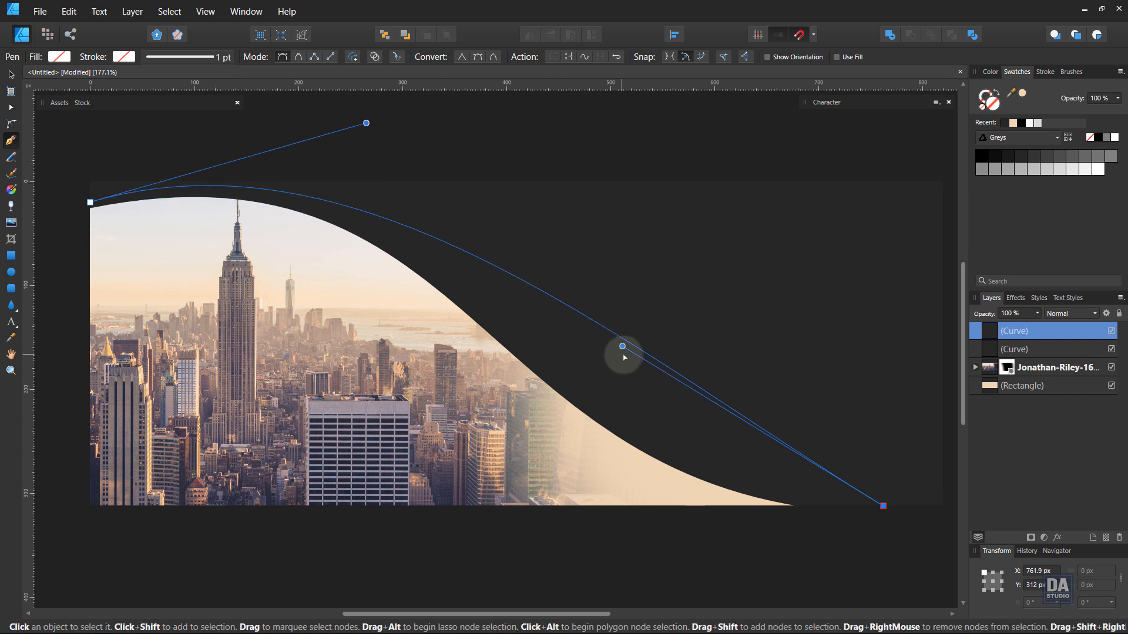
Adjust the new curve's handles and add a smooth node at about X 356 px, Y 94 px so it follows the wave with a gap.
drag(623, 347, 645, 508)
drag(368, 124, 465, 116)
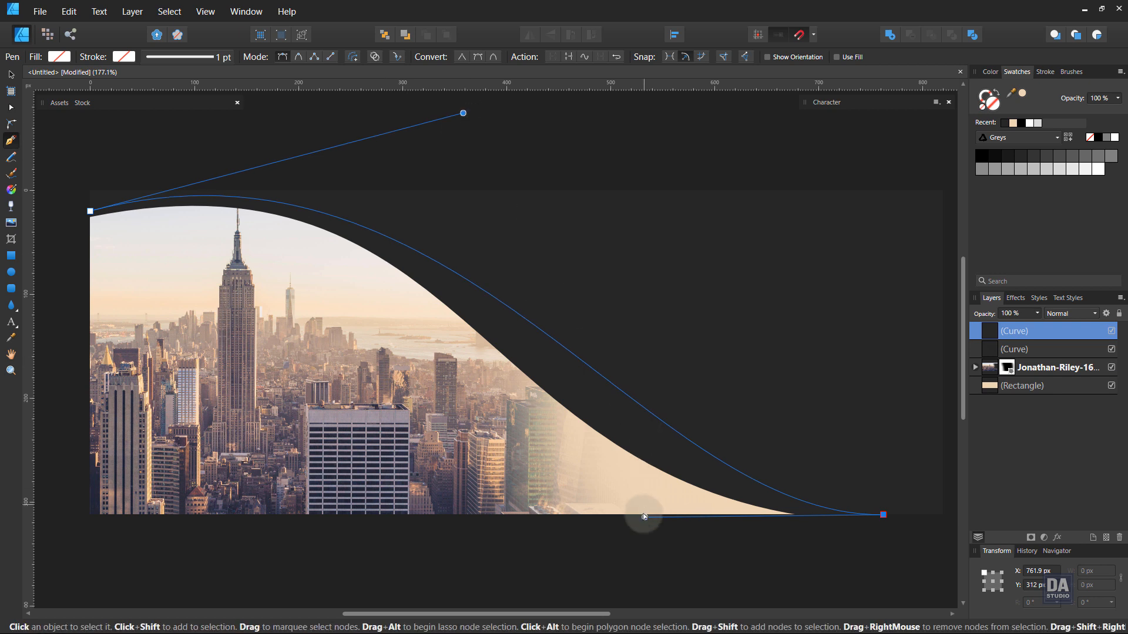
drag(645, 516, 523, 507)
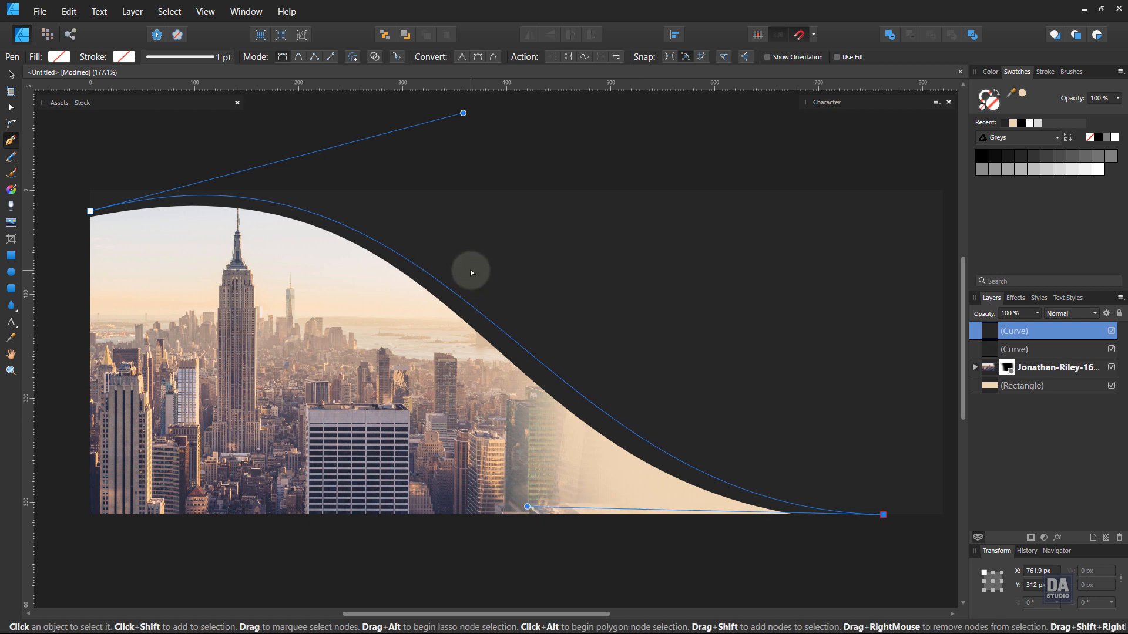
click(461, 289)
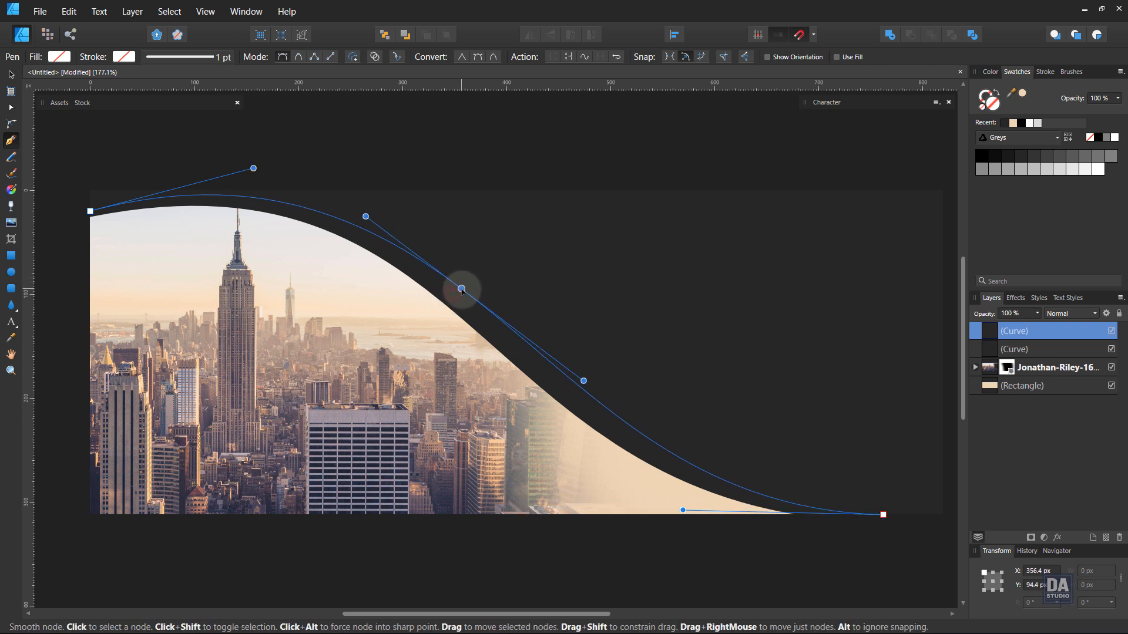
drag(584, 383, 570, 381)
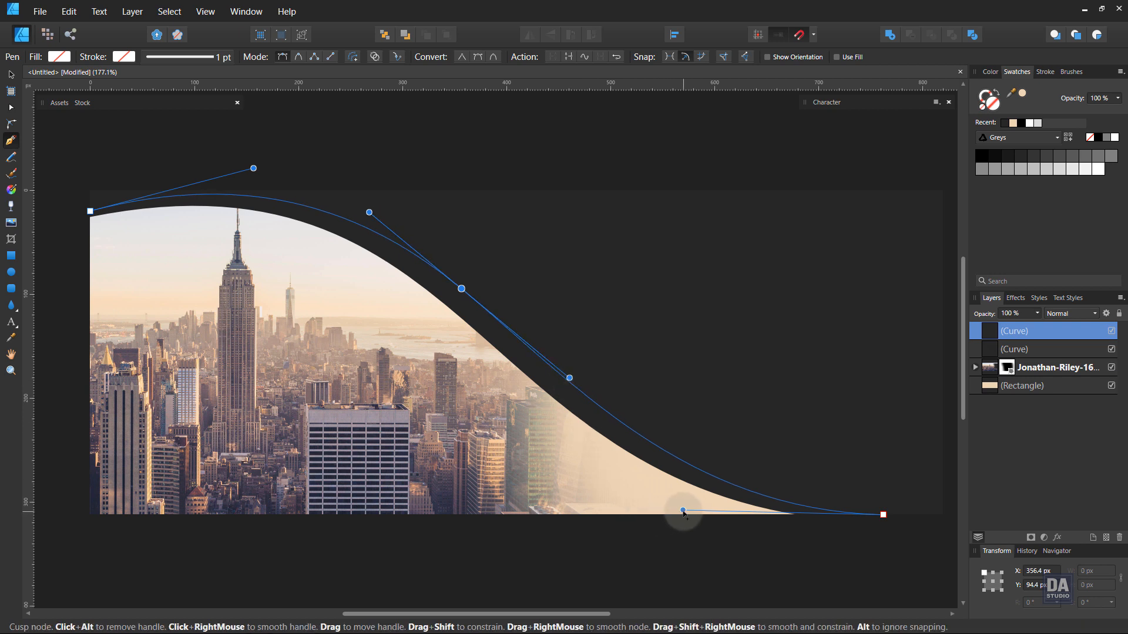
mouse_move(682, 511)
mouse_down()
mouse_move(663, 500)
mouse_move(675, 507)
mouse_up()
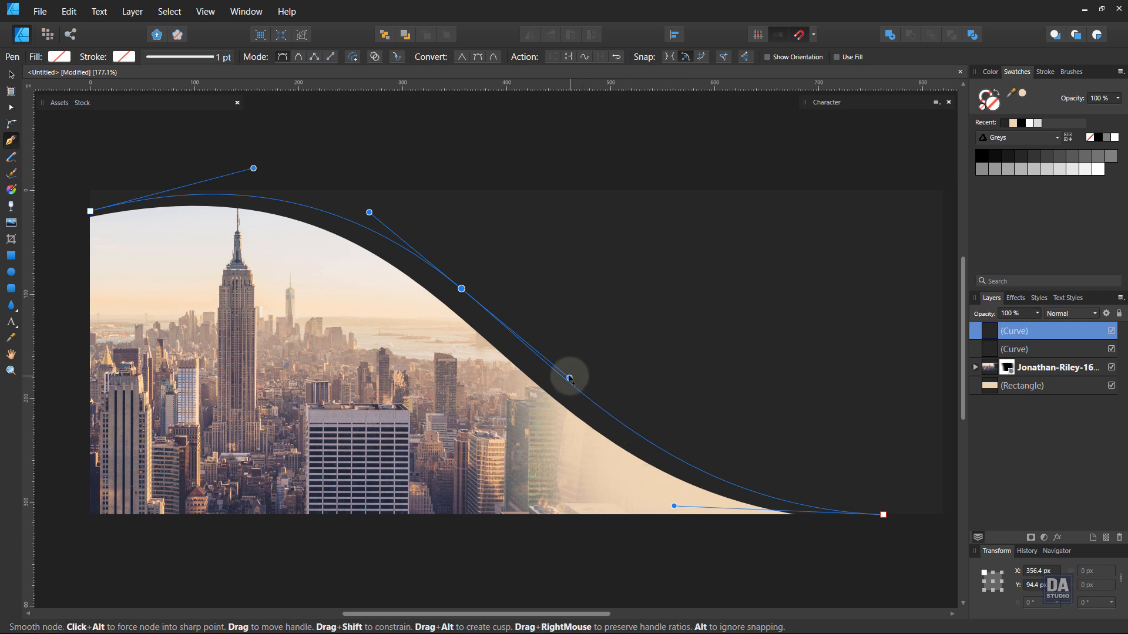
drag(570, 377, 527, 348)
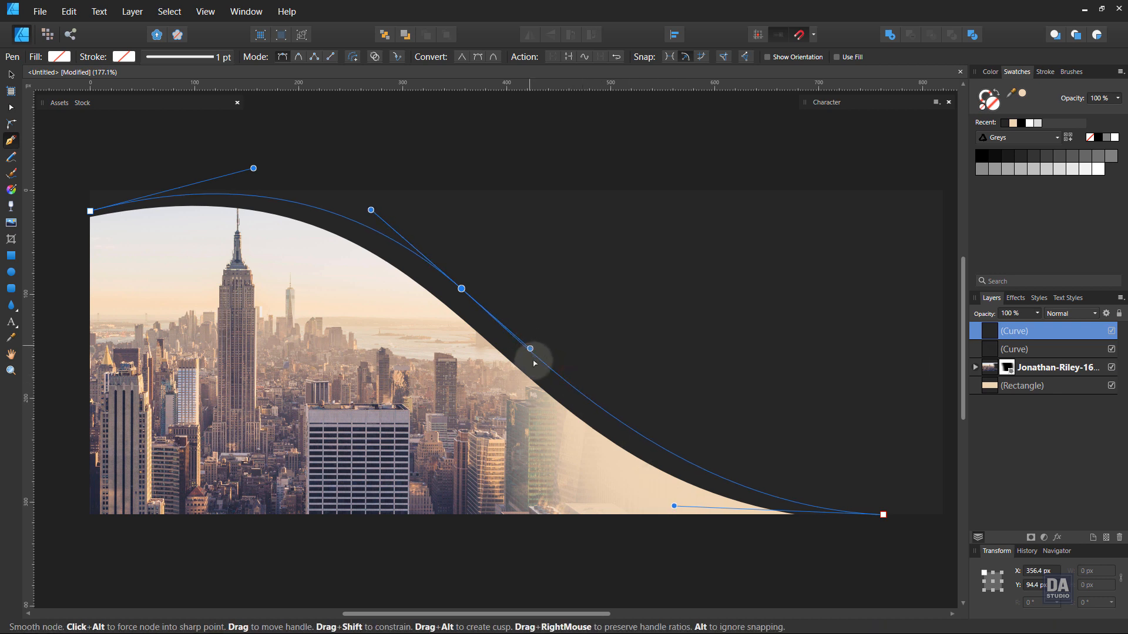
Fill the new curve with white and close it around the photo, with corners just outside the canvas's bottom and left edges.
click(884, 515)
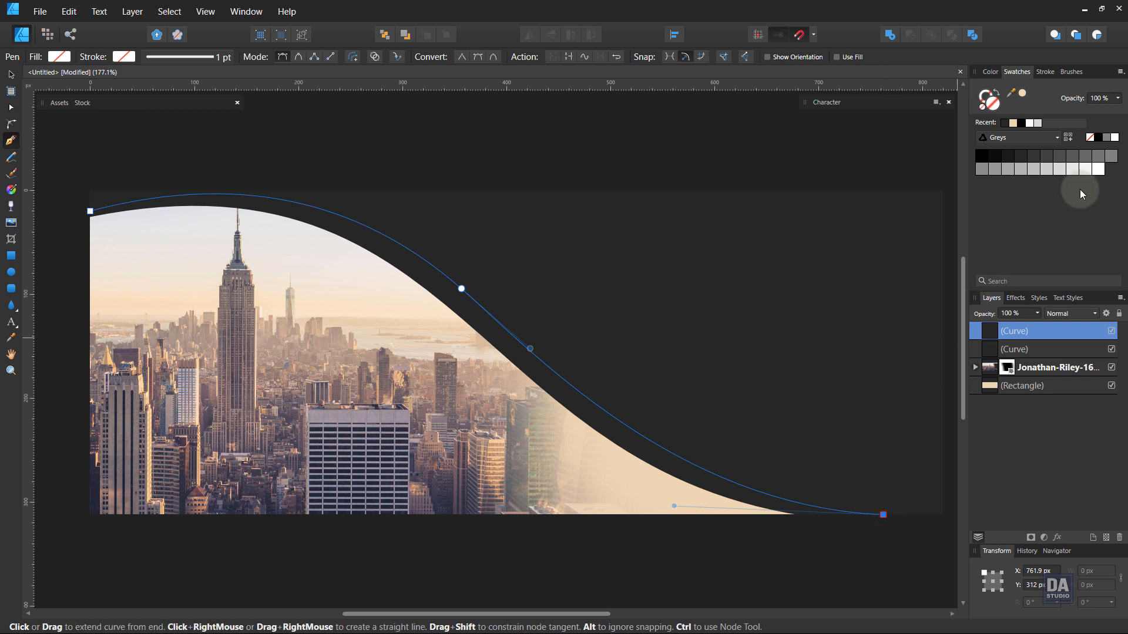
click(1098, 170)
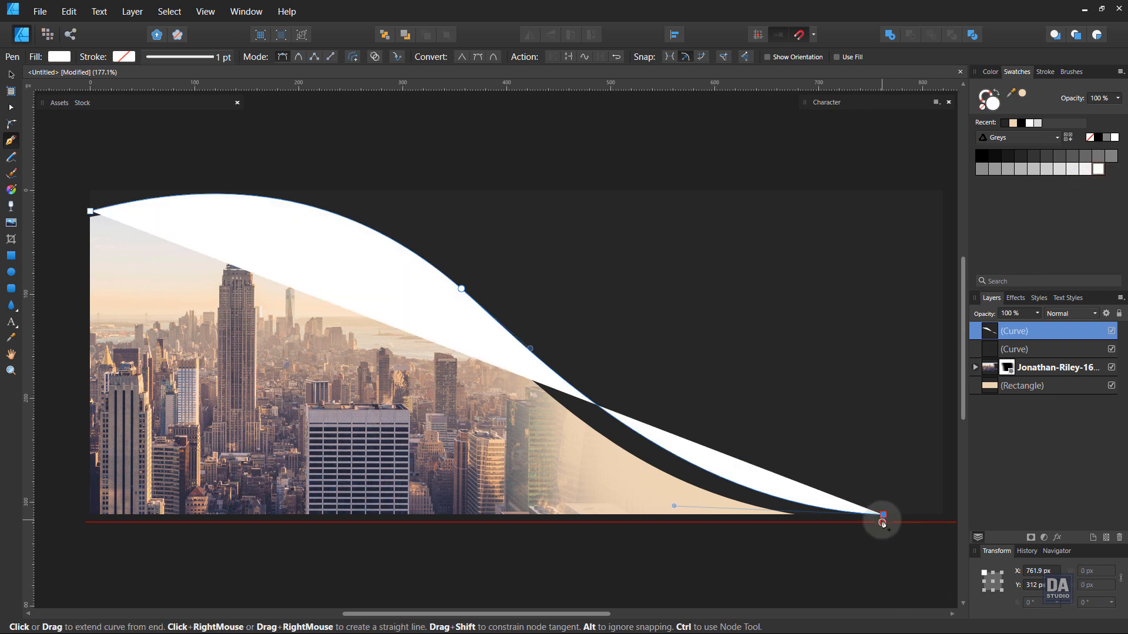
click(884, 528)
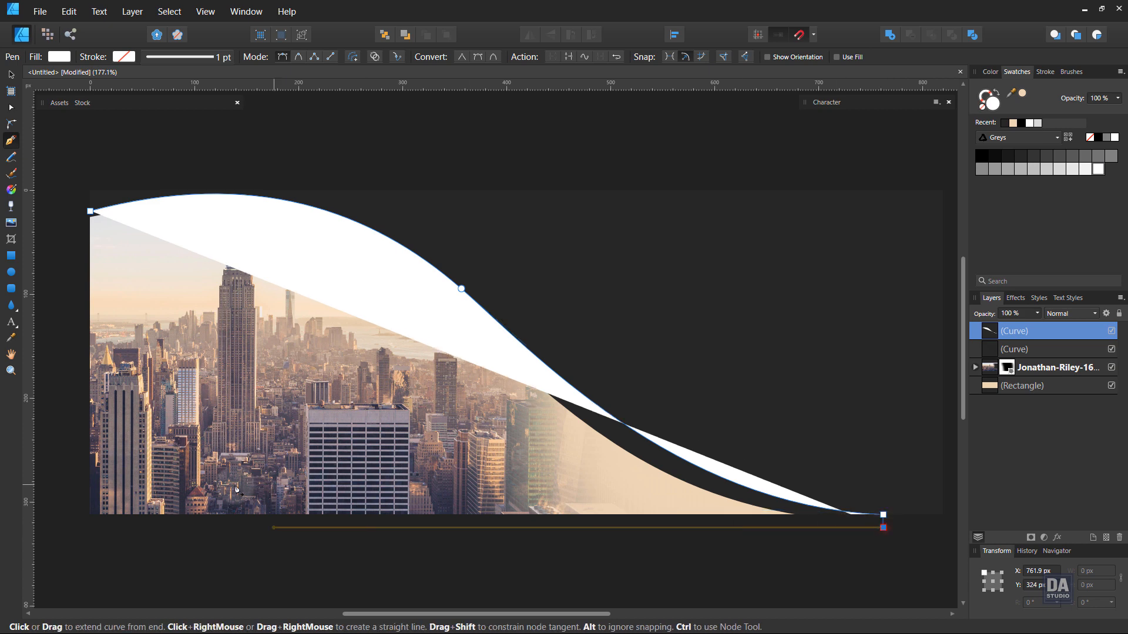
click(77, 528)
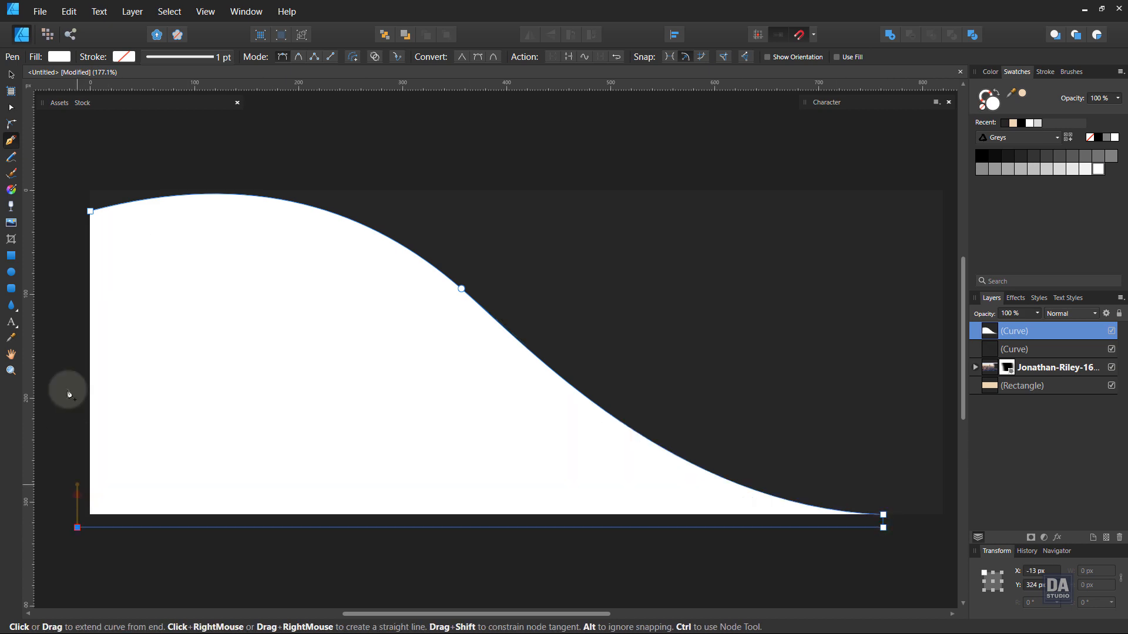
click(91, 213)
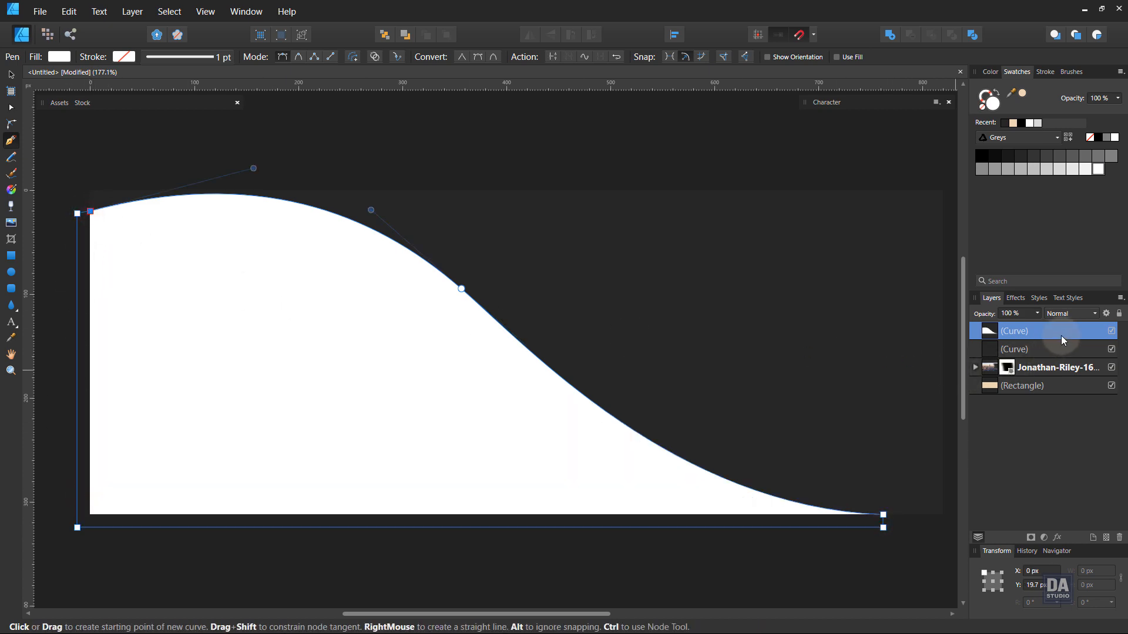
Clip the white shape inside the dark wave curve so only a thin band shows along the wave's edge.
drag(1061, 336, 1059, 351)
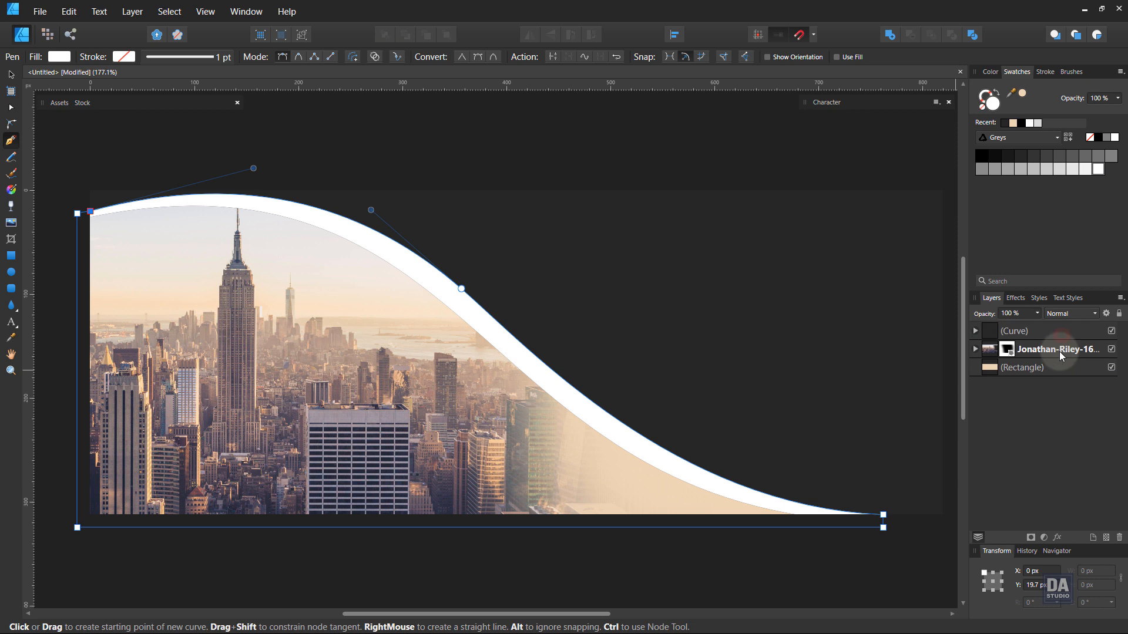
ctrl+click(535, 151)
ctrl+click(830, 182)
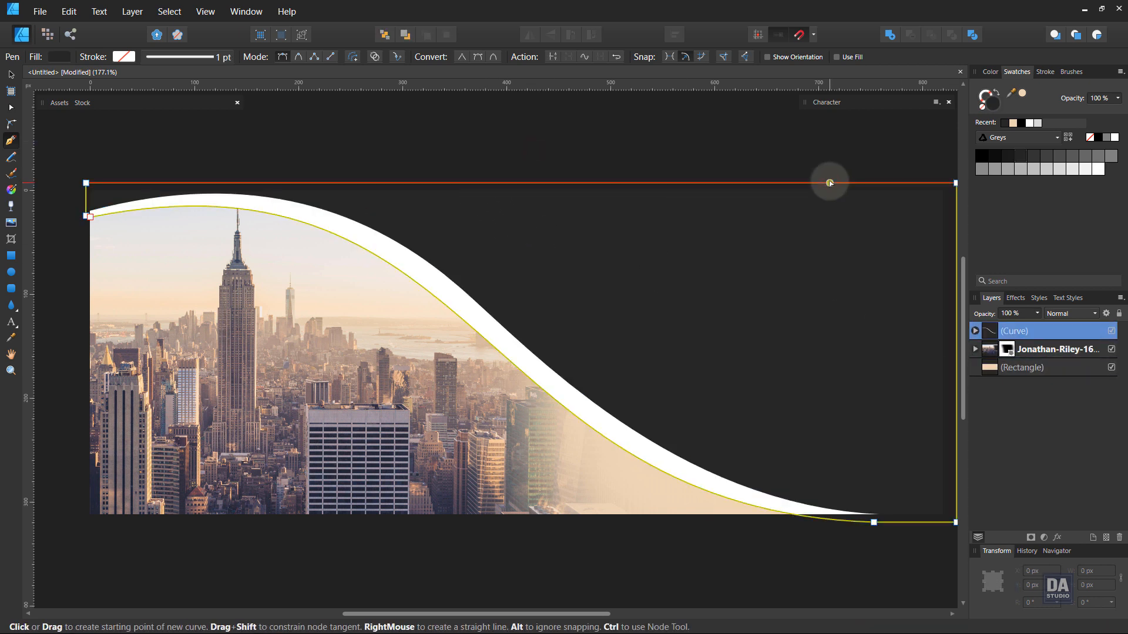
key(v)
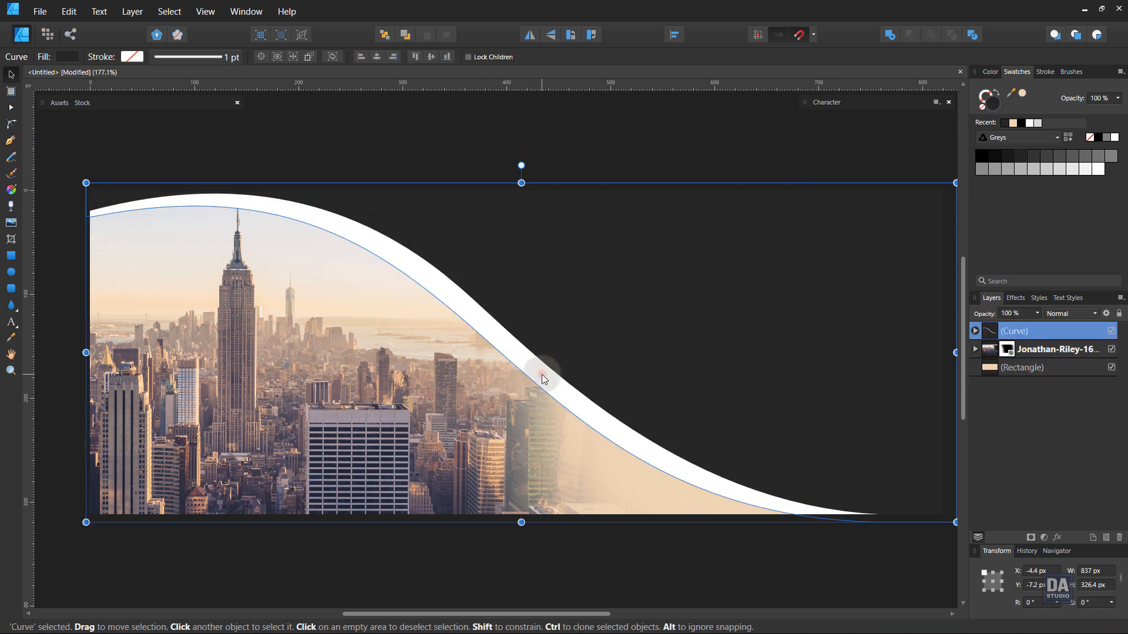
Recolour the nested white curve to orange with H 41, S 100, L 50.
click(976, 331)
click(1019, 350)
click(990, 72)
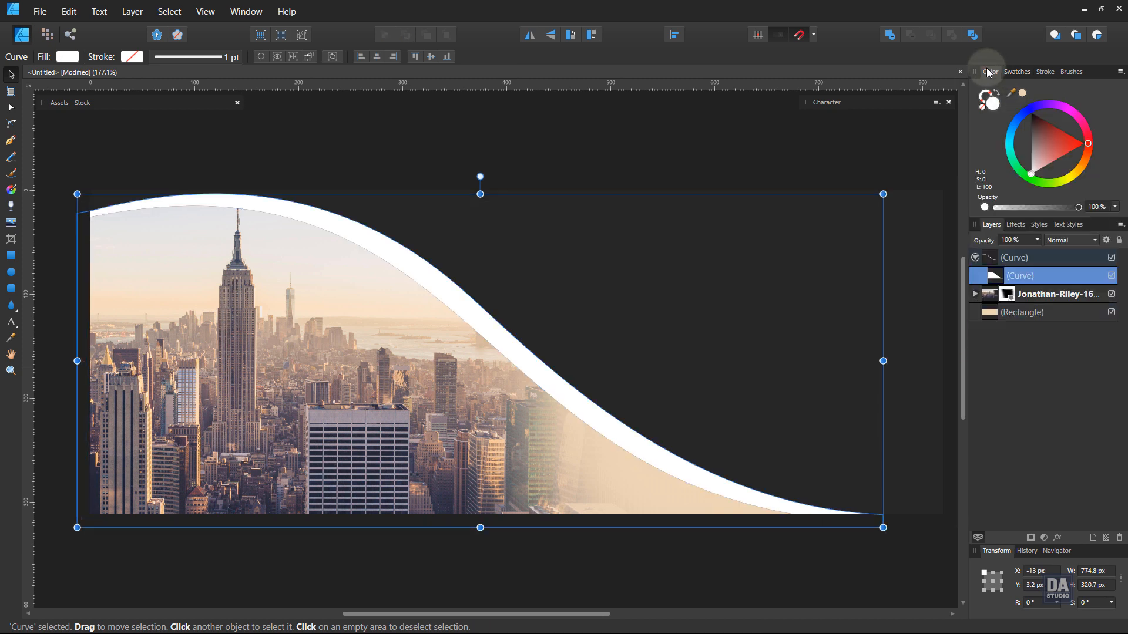
mouse_move(1061, 168)
mouse_down()
mouse_move(1104, 161)
mouse_move(1084, 174)
mouse_up()
Move the skyline photo down about 20 px beneath the orange band, leaving its size unchanged, and deselect it.
click(640, 143)
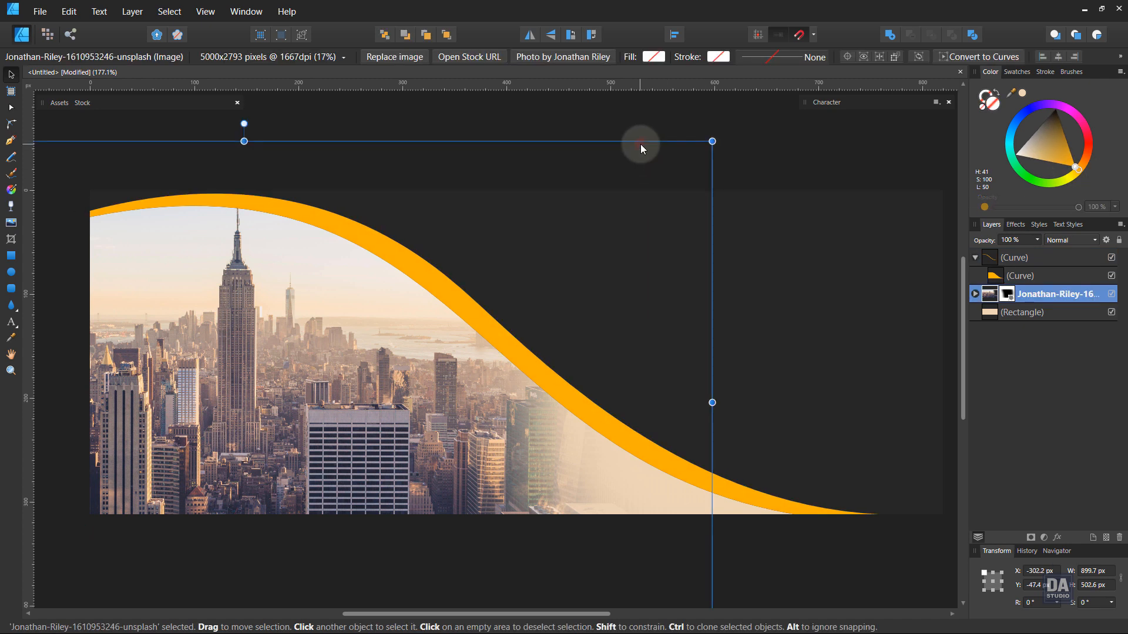
click(729, 136)
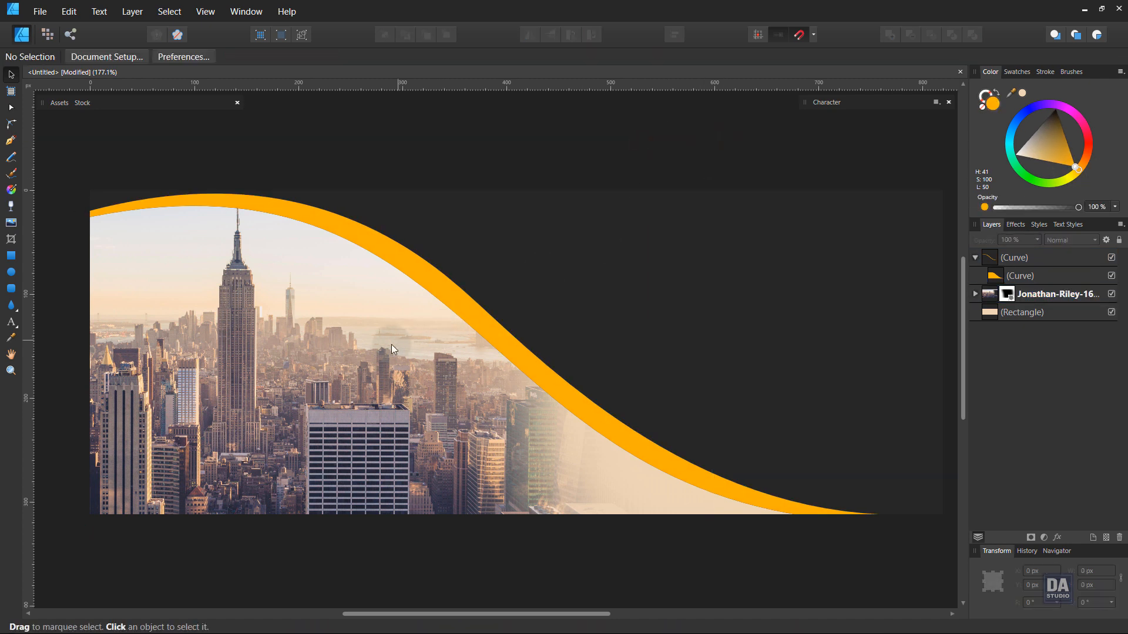
drag(376, 349, 384, 360)
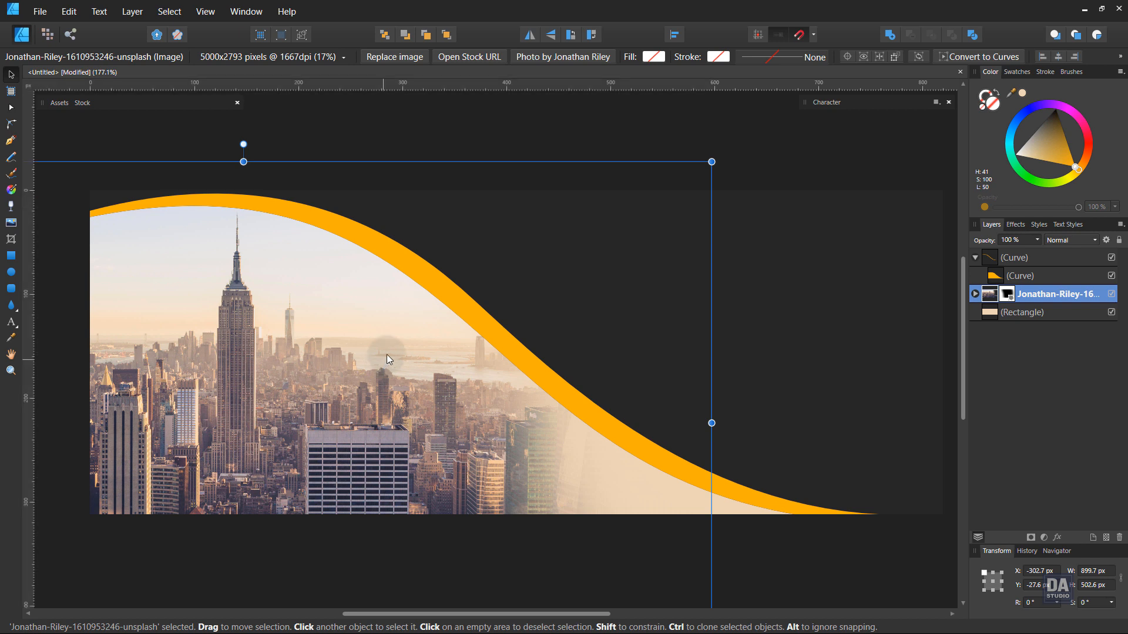
click(573, 169)
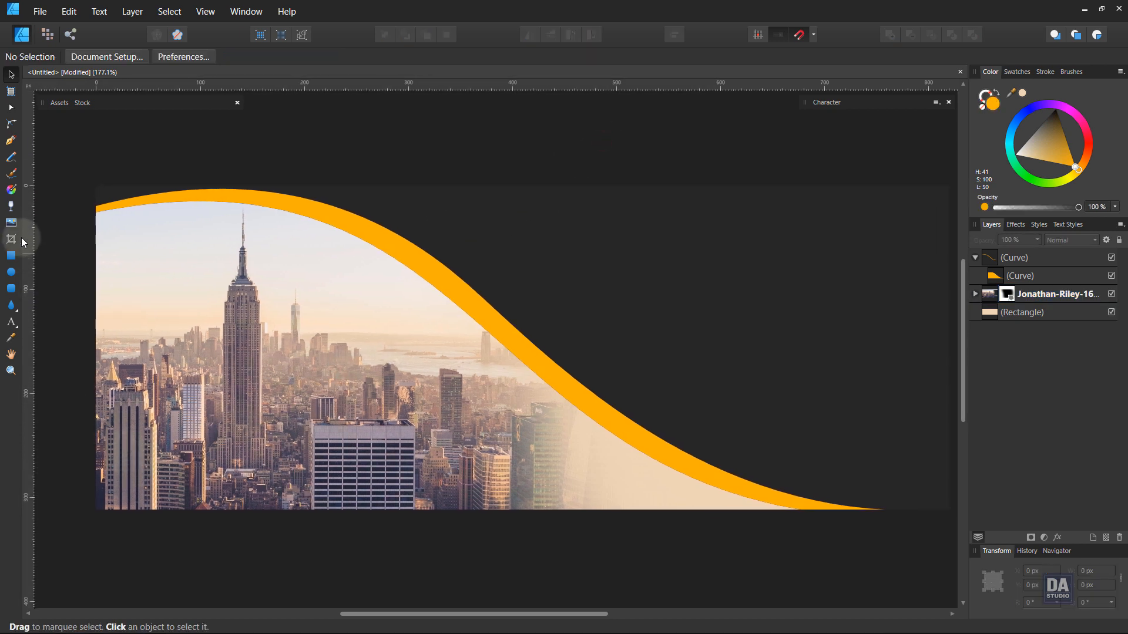
Draw a curve with the Pen tool across the photo's lower-left corner, from just outside the left edge to below the bottom edge.
click(11, 140)
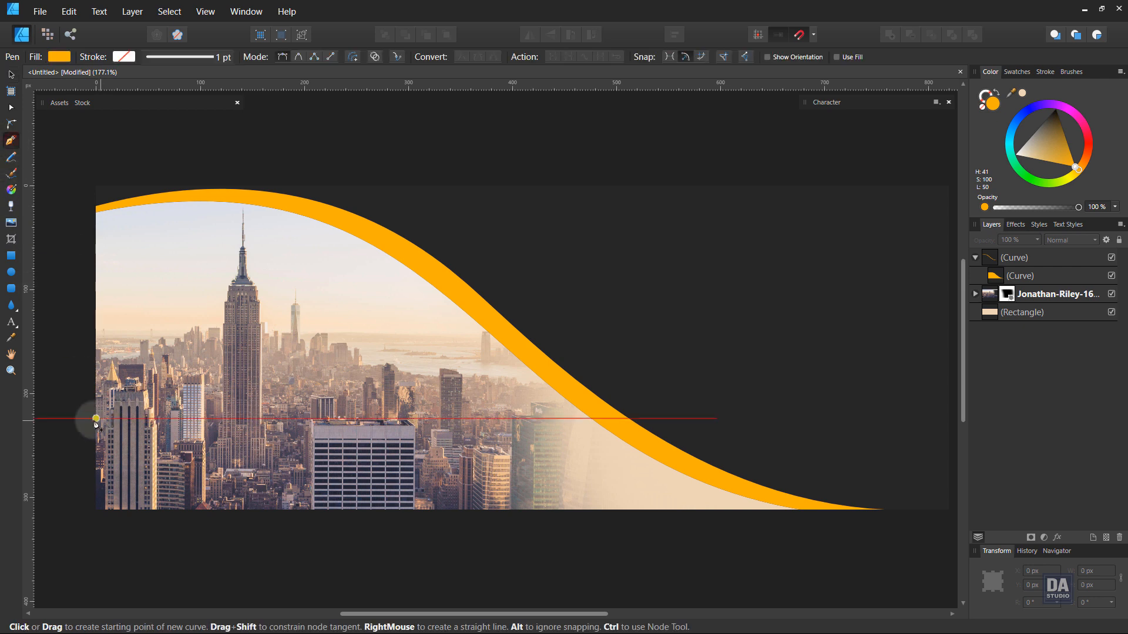
click(92, 419)
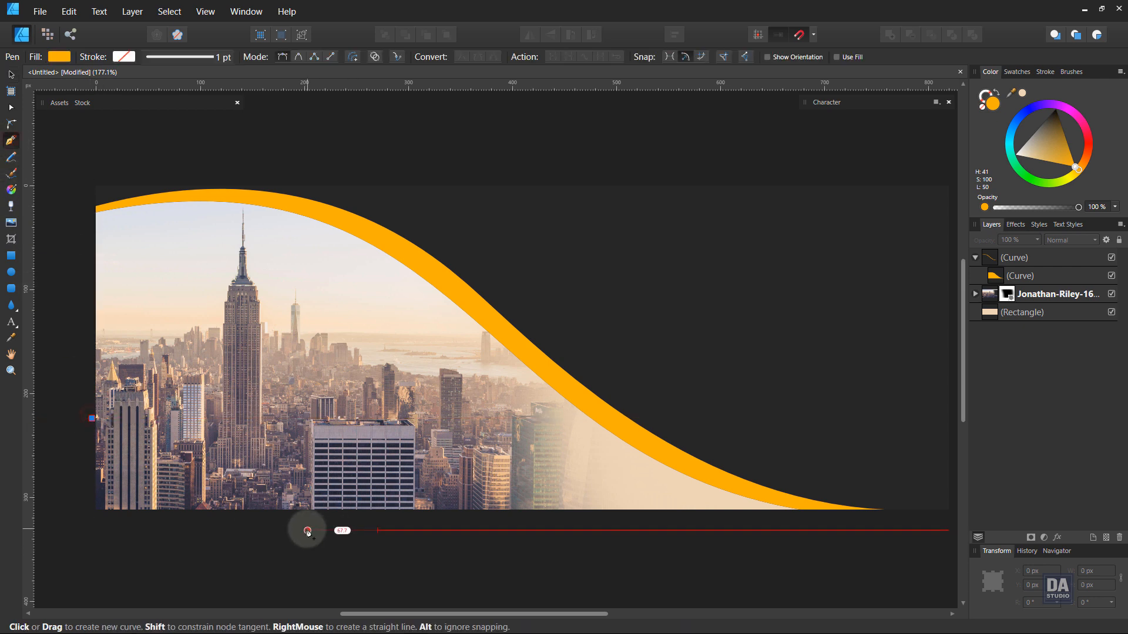
drag(307, 531, 450, 543)
drag(307, 531, 321, 523)
Move the corner curve's lower end node to about X 192 px, Y 319 px and adjust its handle to smooth the arc.
ctrl+click(161, 529)
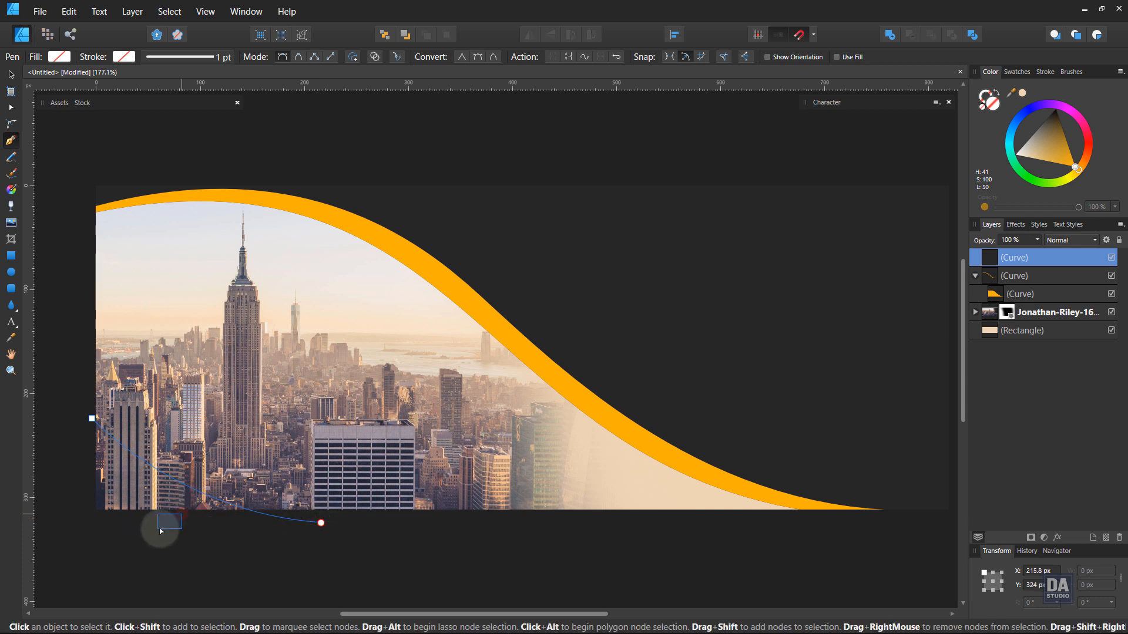
ctrl+click(322, 523)
drag(178, 513, 158, 521)
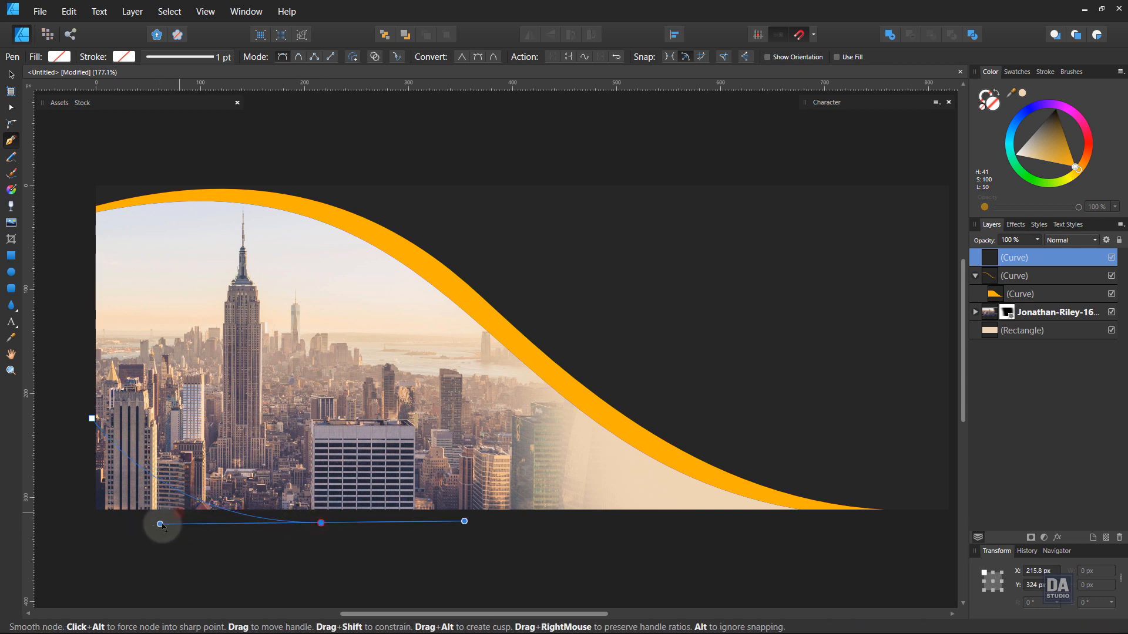
drag(320, 524, 299, 522)
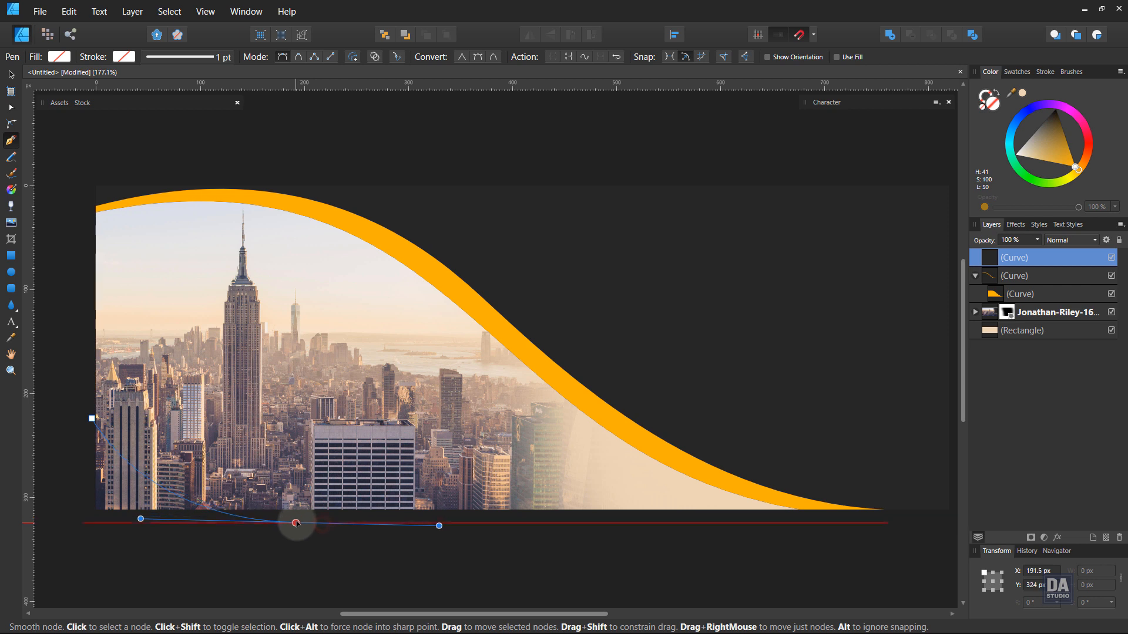
drag(141, 515, 164, 517)
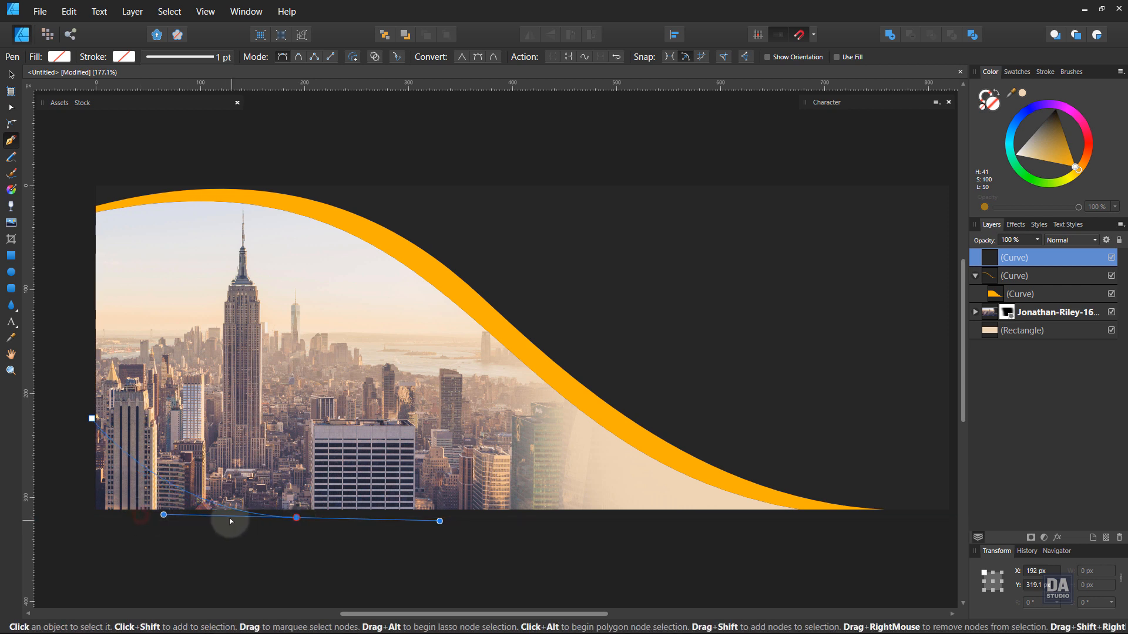
Close the curve around the canvas's lower-left corner, fill it with the recent orange colour, and deselect it.
click(296, 517)
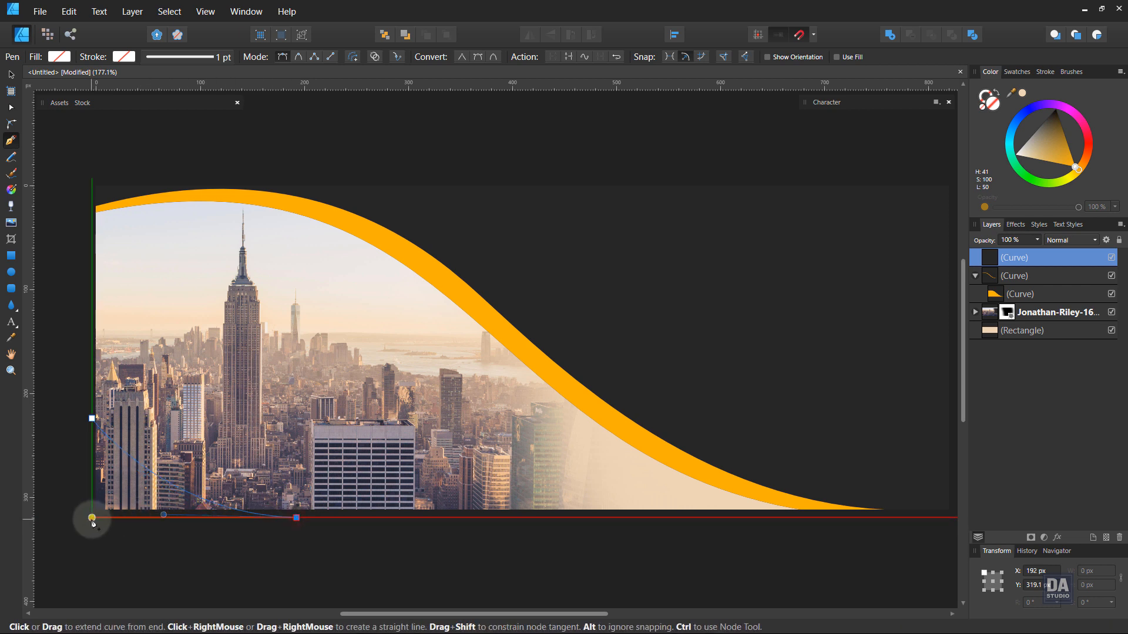
click(92, 518)
click(93, 419)
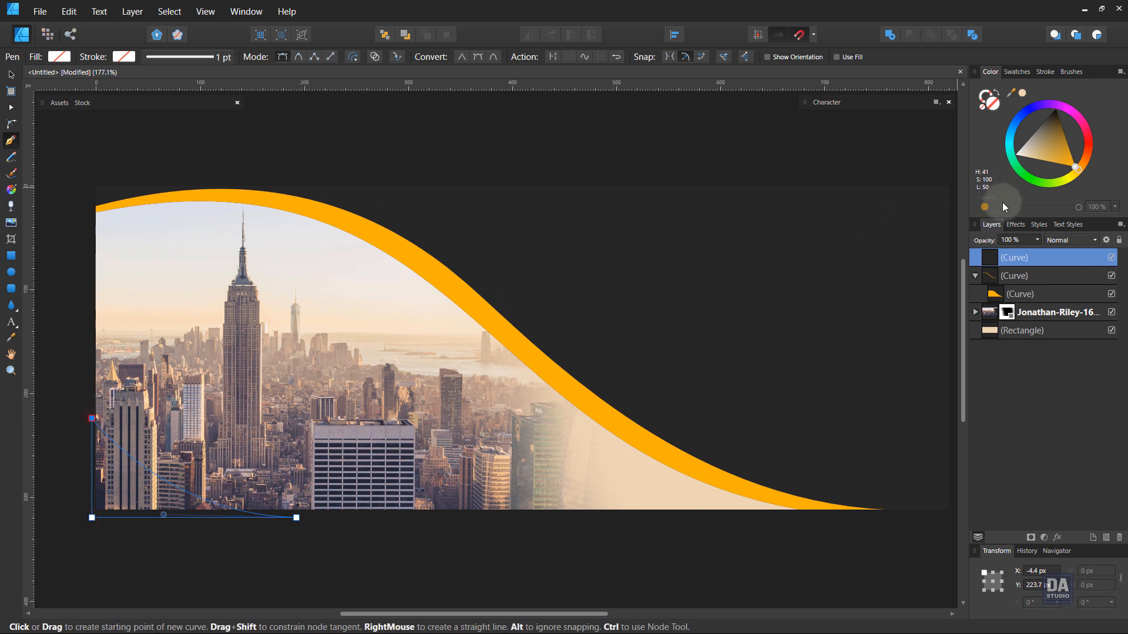
click(1018, 72)
click(1005, 122)
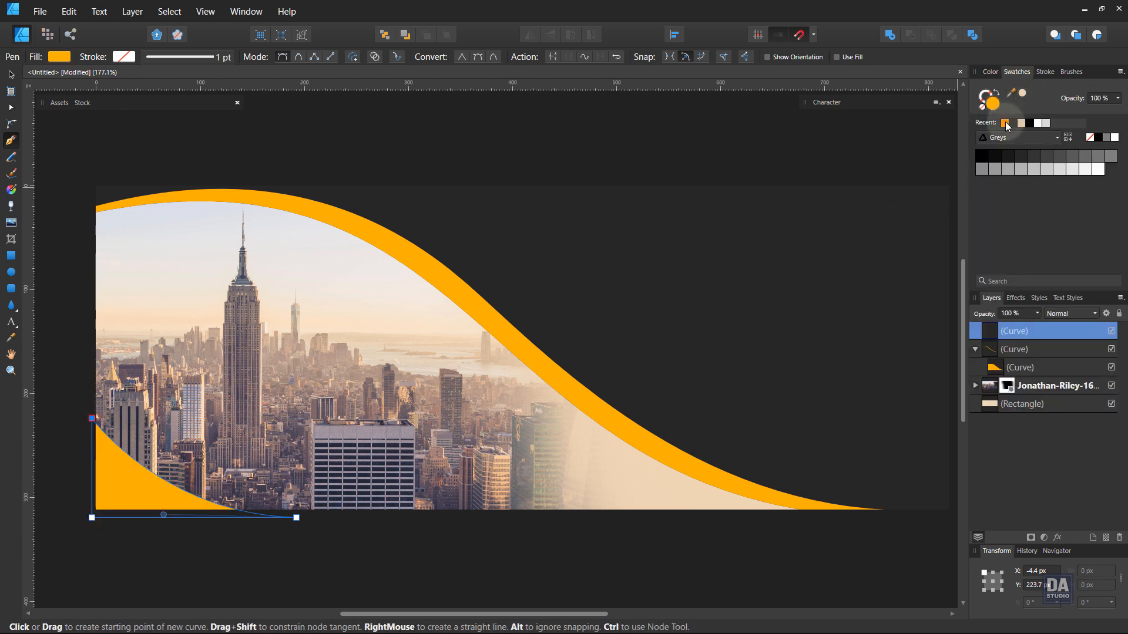
click(574, 170)
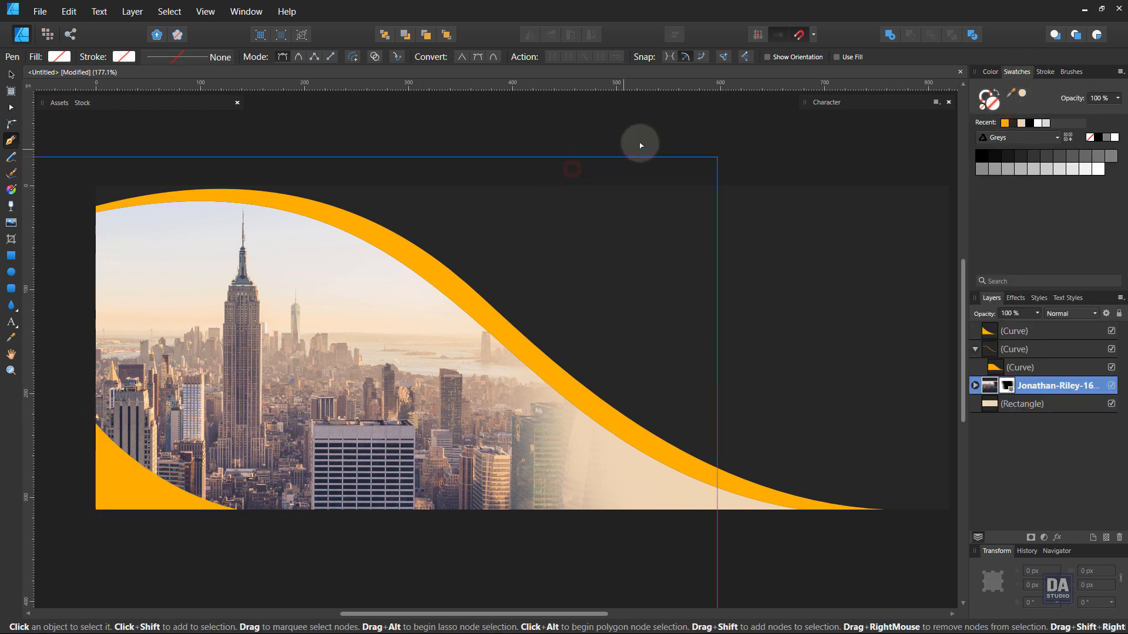
click(660, 136)
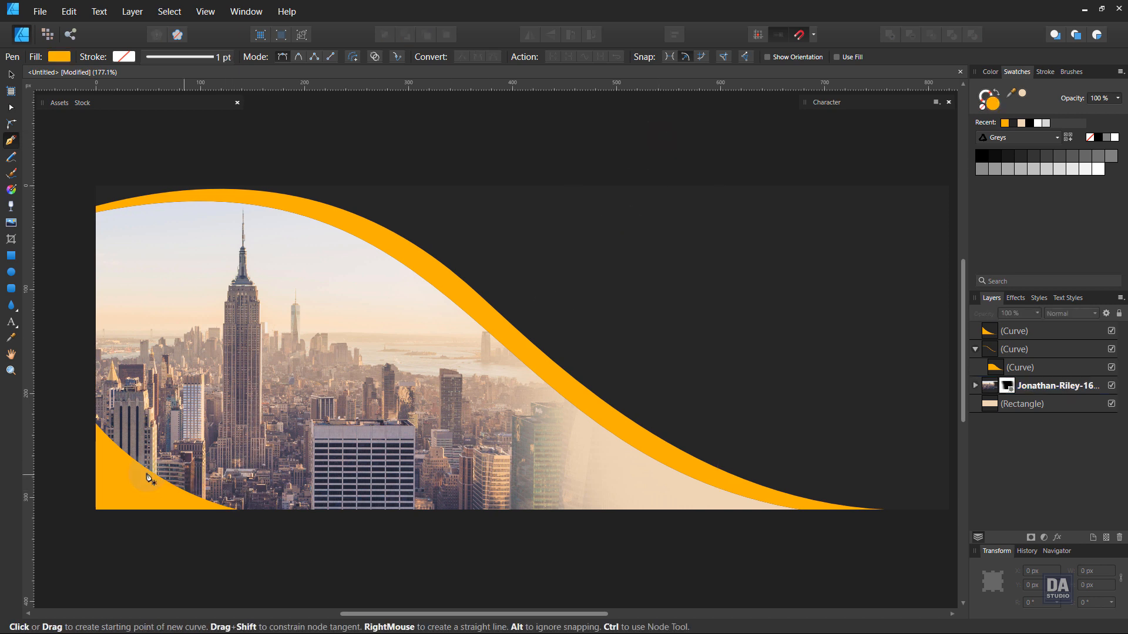
Draw a closed dark grey shape following the orange corner's arc and clip it inside the orange shape as a thin edge.
click(91, 430)
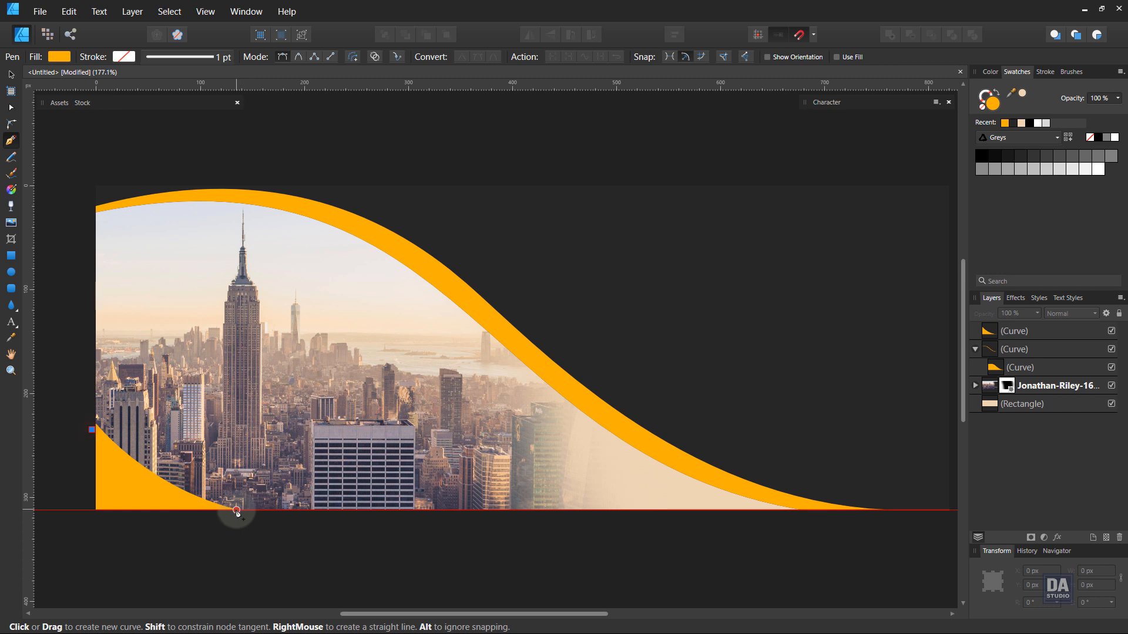
mouse_move(236, 512)
mouse_down()
mouse_move(340, 522)
mouse_move(340, 533)
mouse_move(239, 511)
mouse_up()
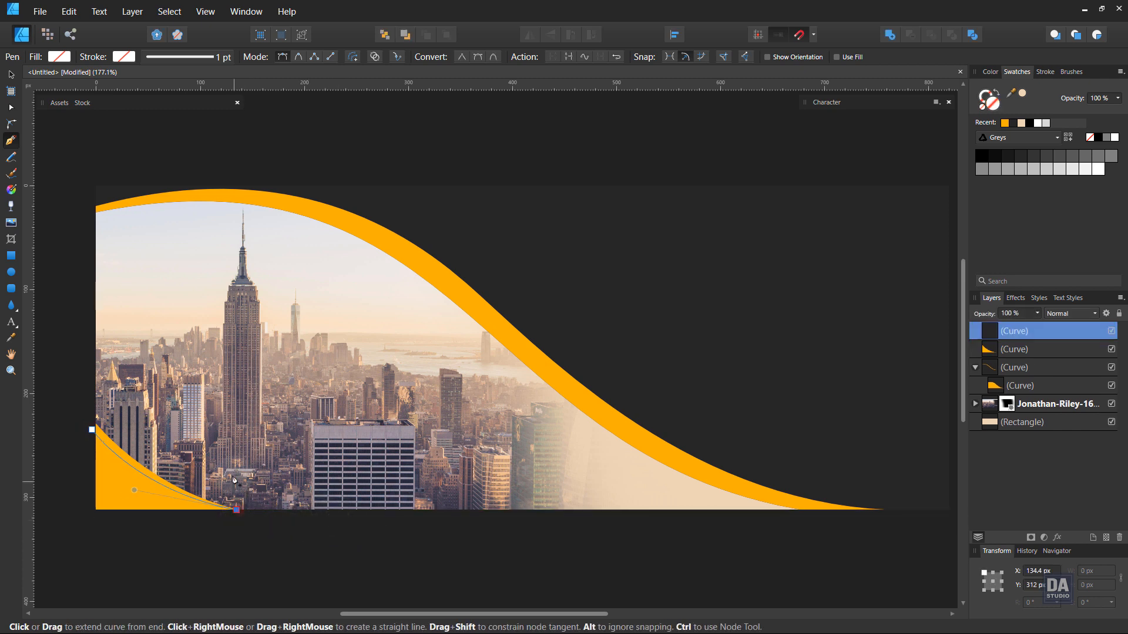
click(237, 419)
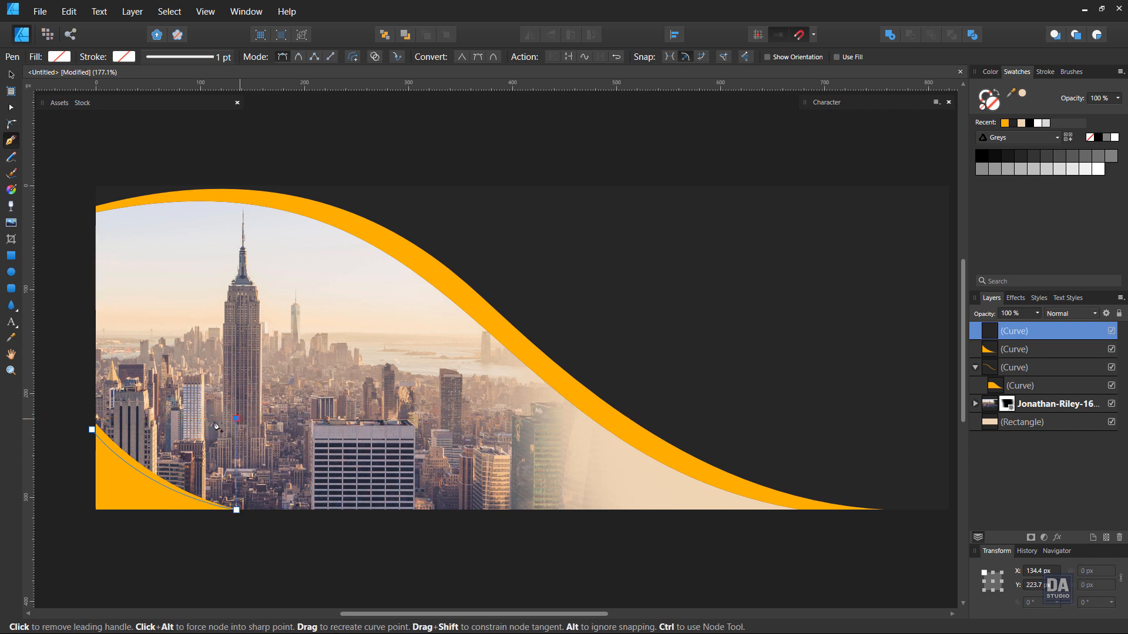
click(91, 419)
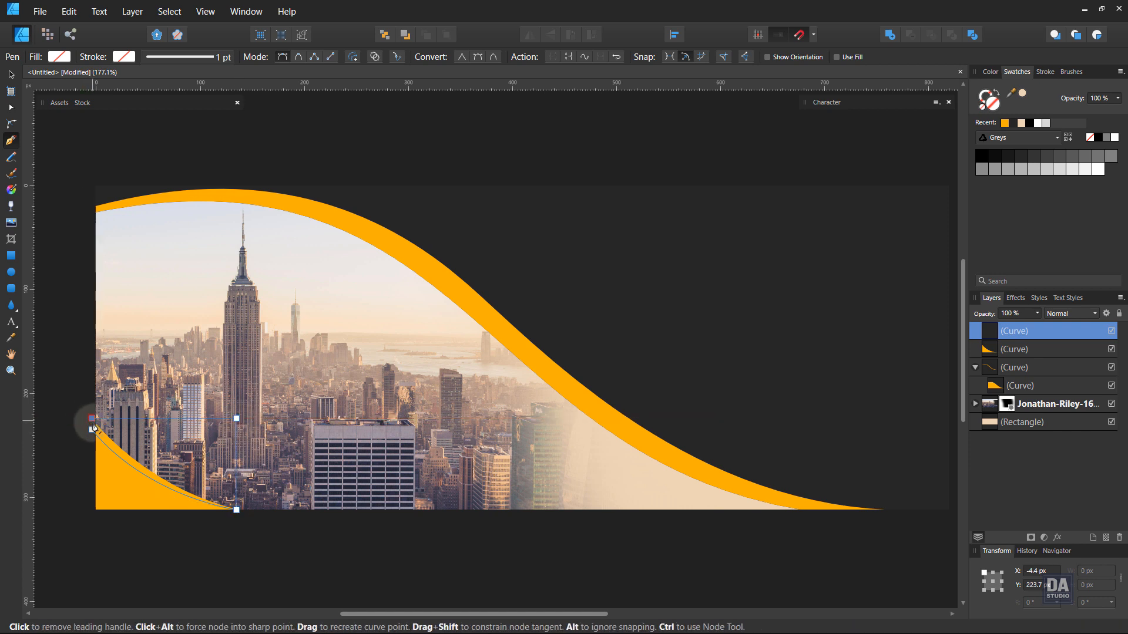
click(1021, 155)
drag(1035, 333, 1038, 347)
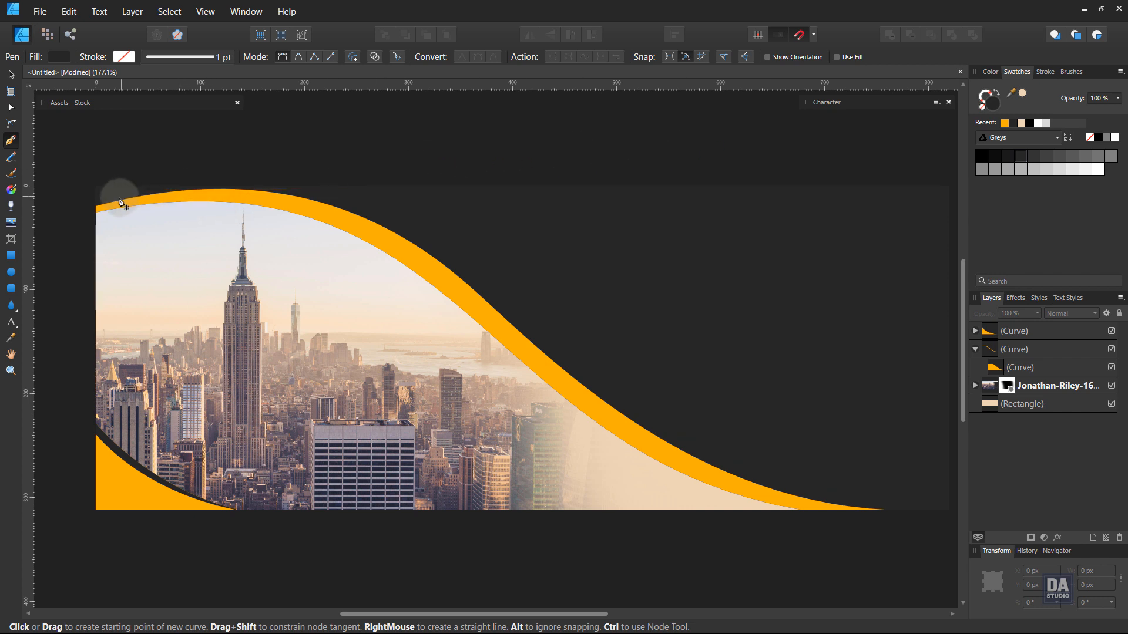
Draw an open path from the orange band's left end to about X 710 px, Y 305 px and bend it into a wave.
click(102, 208)
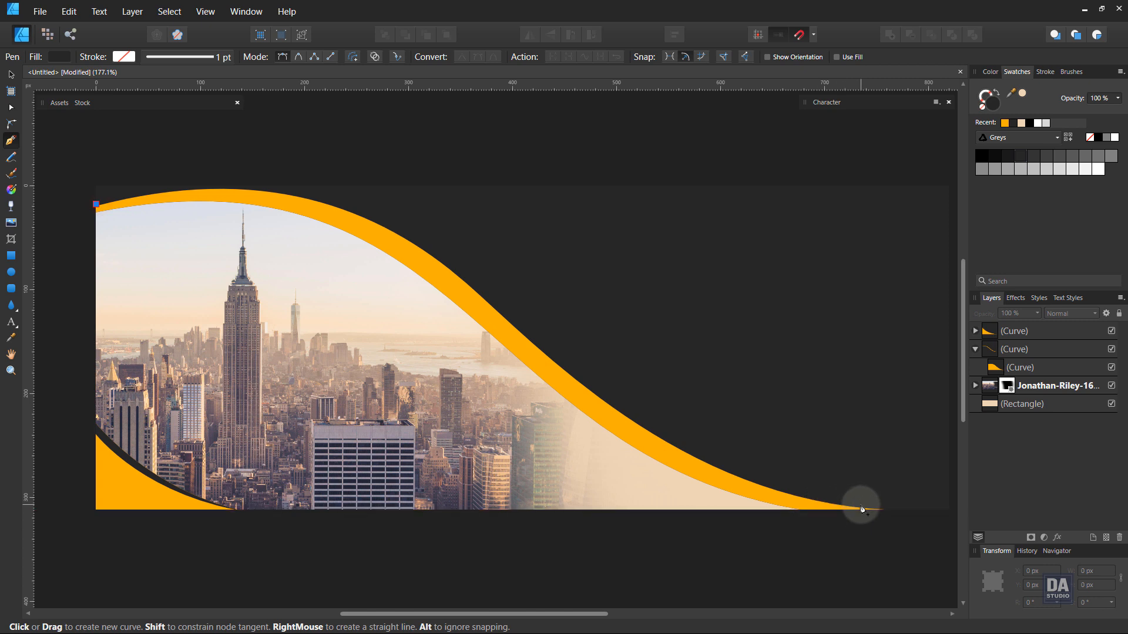
click(835, 504)
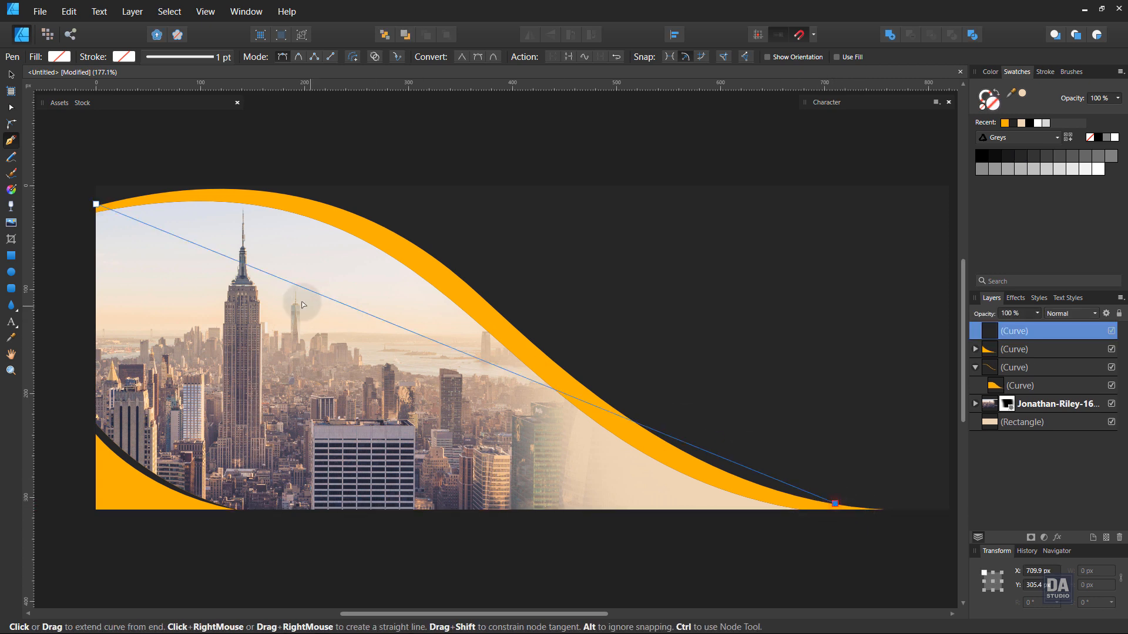
drag(312, 280, 322, 190)
drag(605, 313, 536, 451)
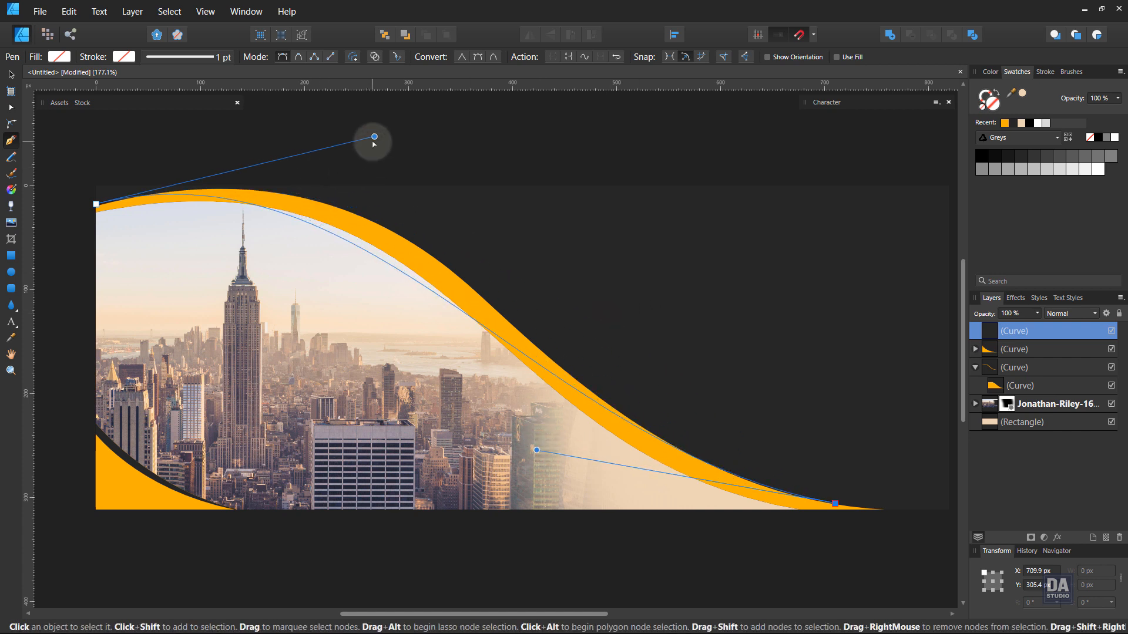
Fine-tune the wave path's two handles until it follows the upper edge of the orange band.
drag(374, 137, 474, 113)
drag(537, 451, 499, 440)
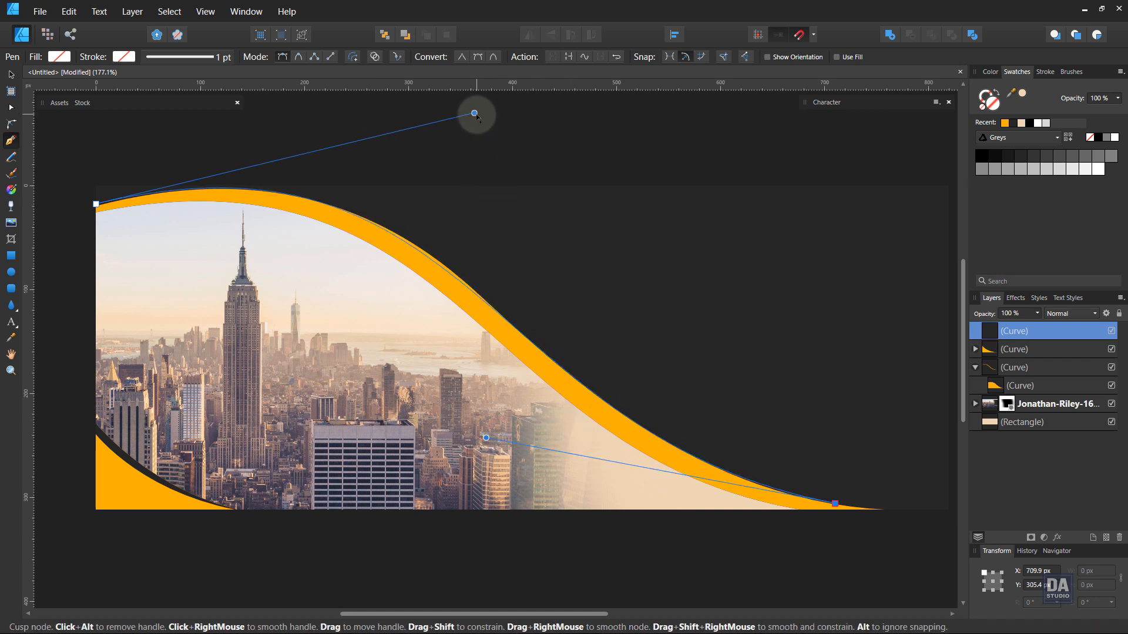
drag(474, 113, 489, 116)
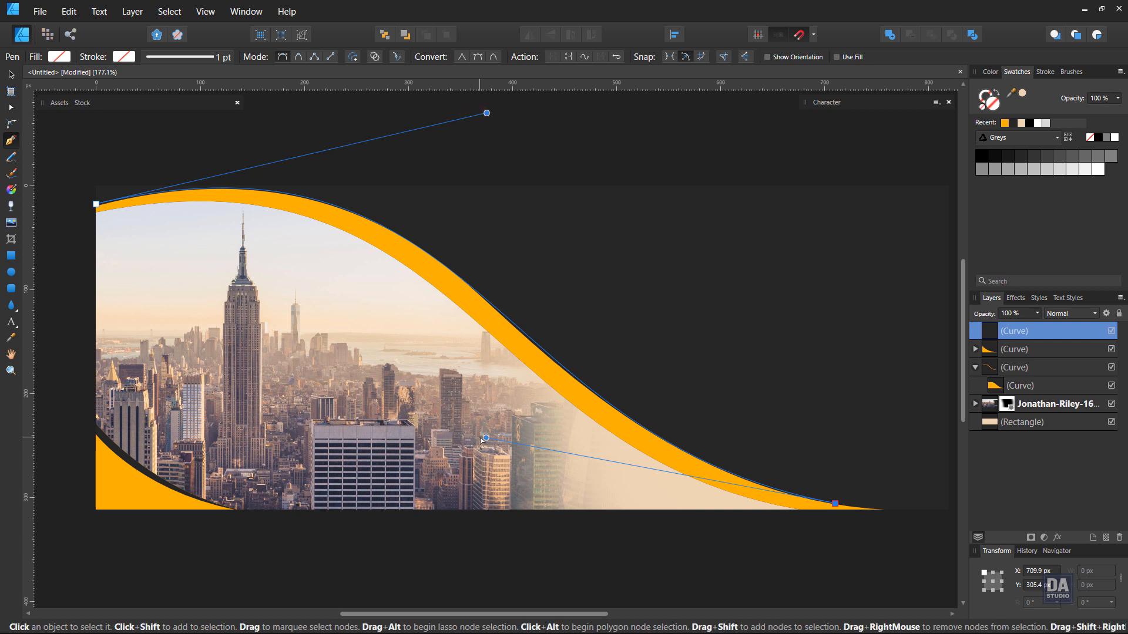
drag(486, 438, 480, 438)
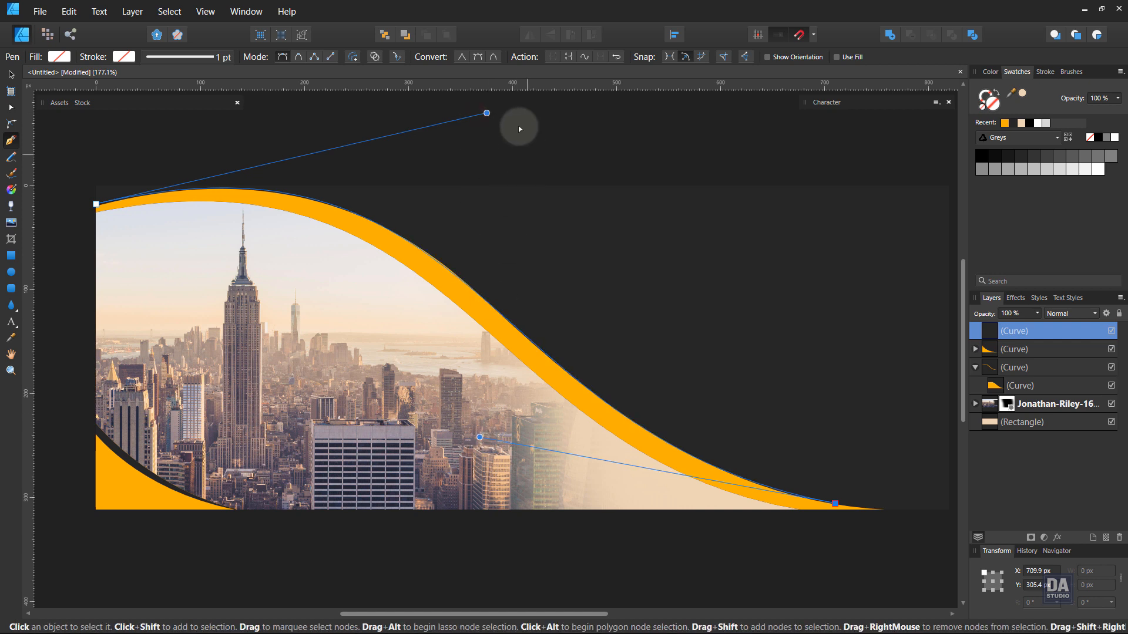
drag(487, 113, 491, 111)
drag(480, 437, 477, 437)
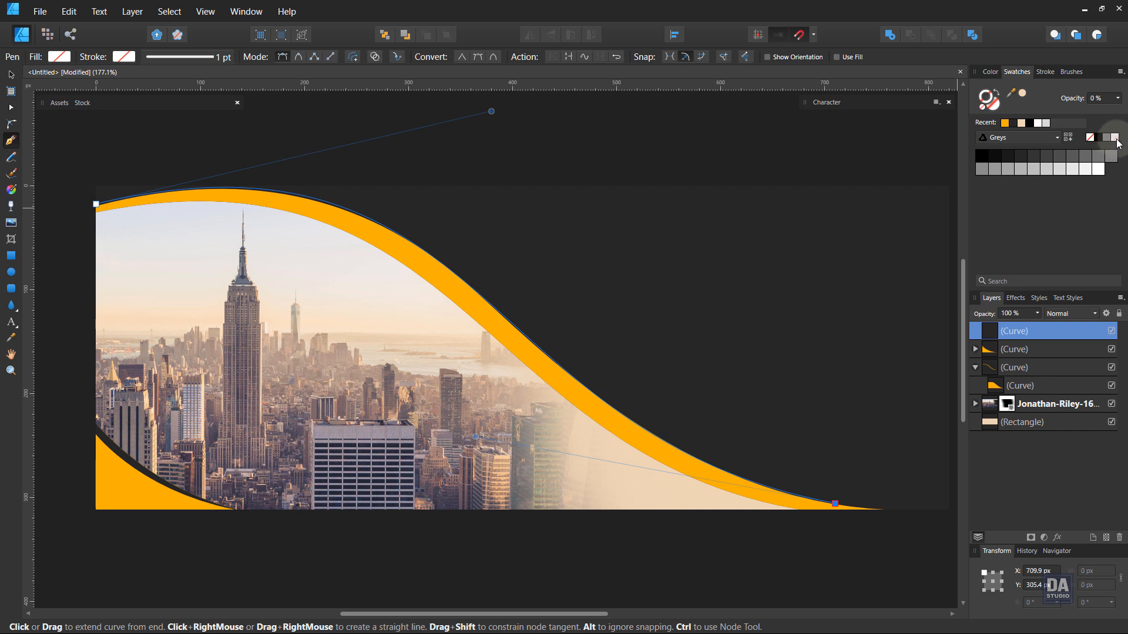
Give the wave path a white 1.2 pt stroke with a pressure profile that tapers towards both ends.
click(1116, 139)
click(1045, 71)
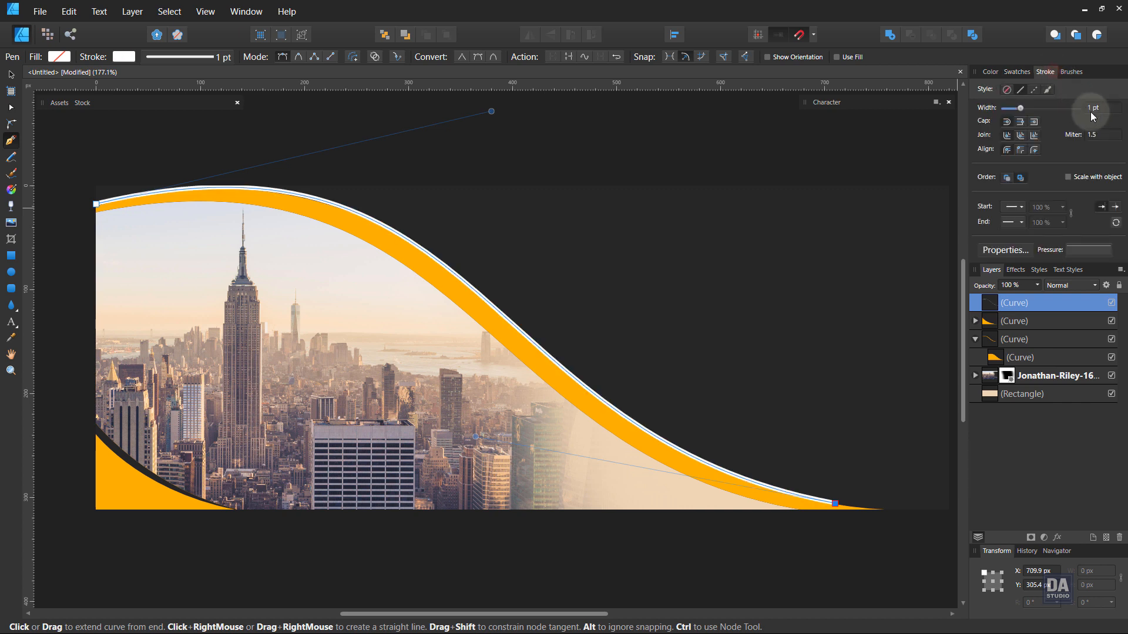
click(1080, 251)
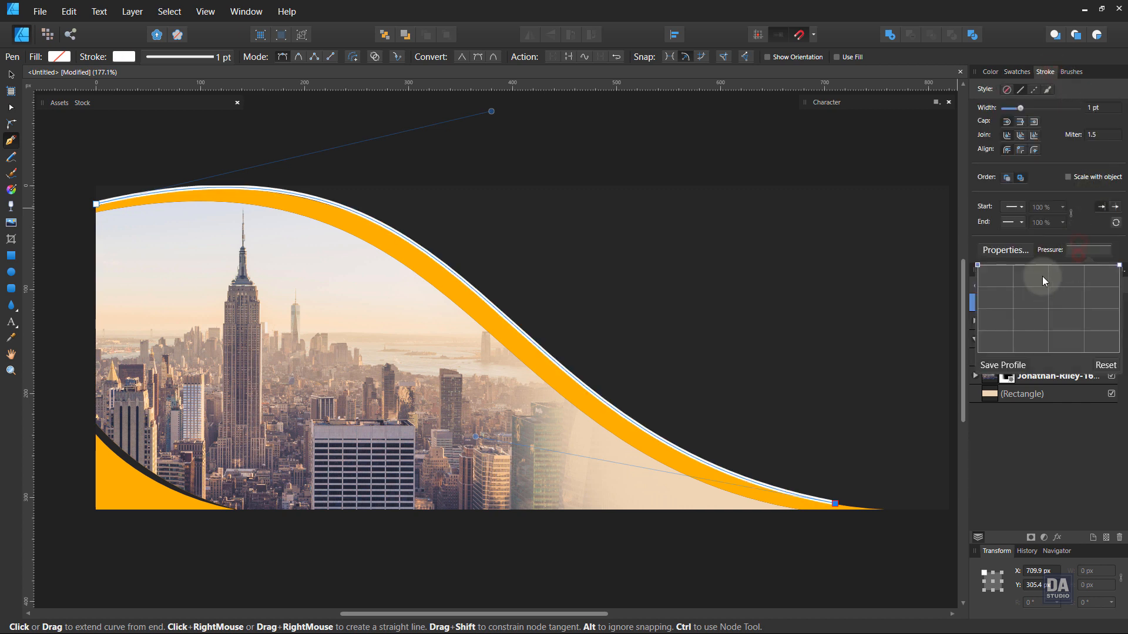
click(1049, 265)
drag(977, 265, 964, 365)
click(1103, 111)
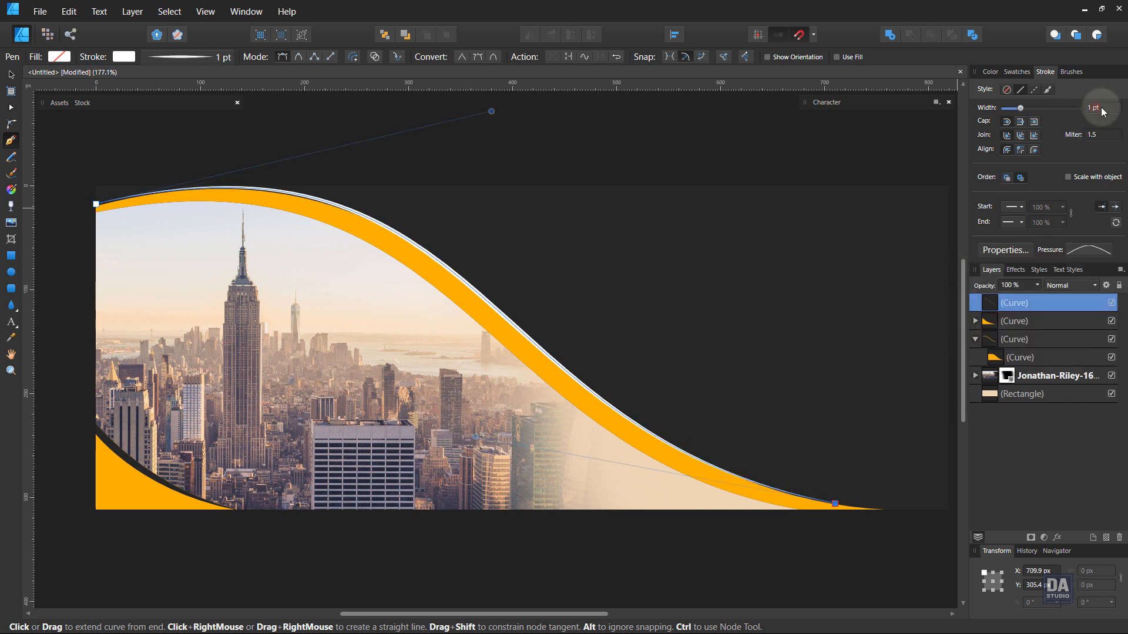
scroll(1103, 112, up, 2)
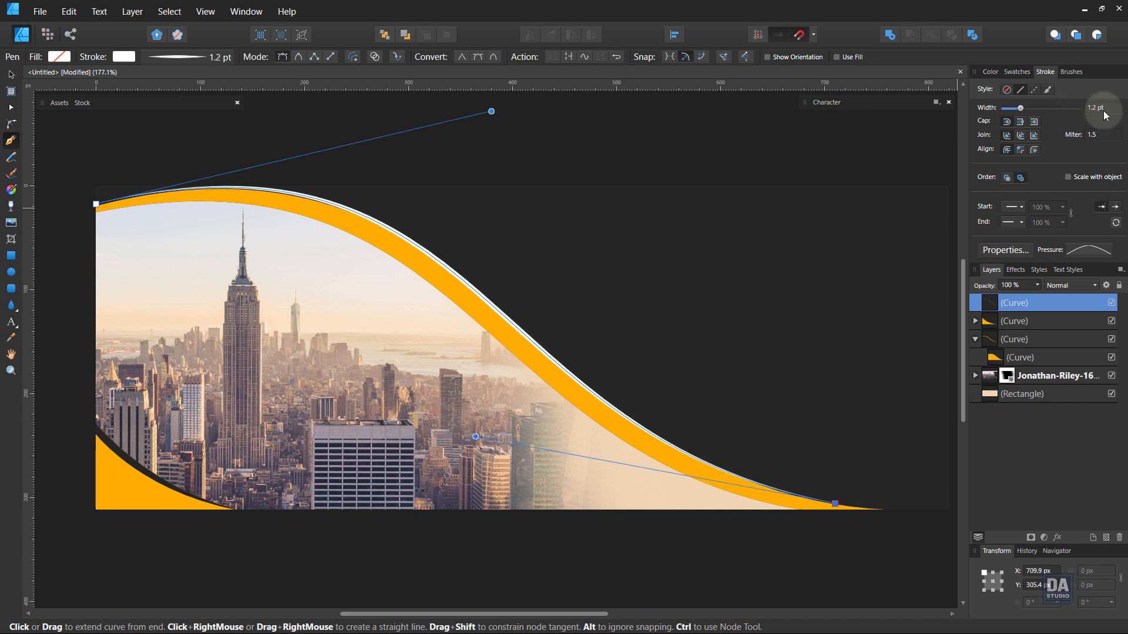
Apply the white fading gradient from the Fancy Gradient palette to the wave path's stroke.
click(1012, 72)
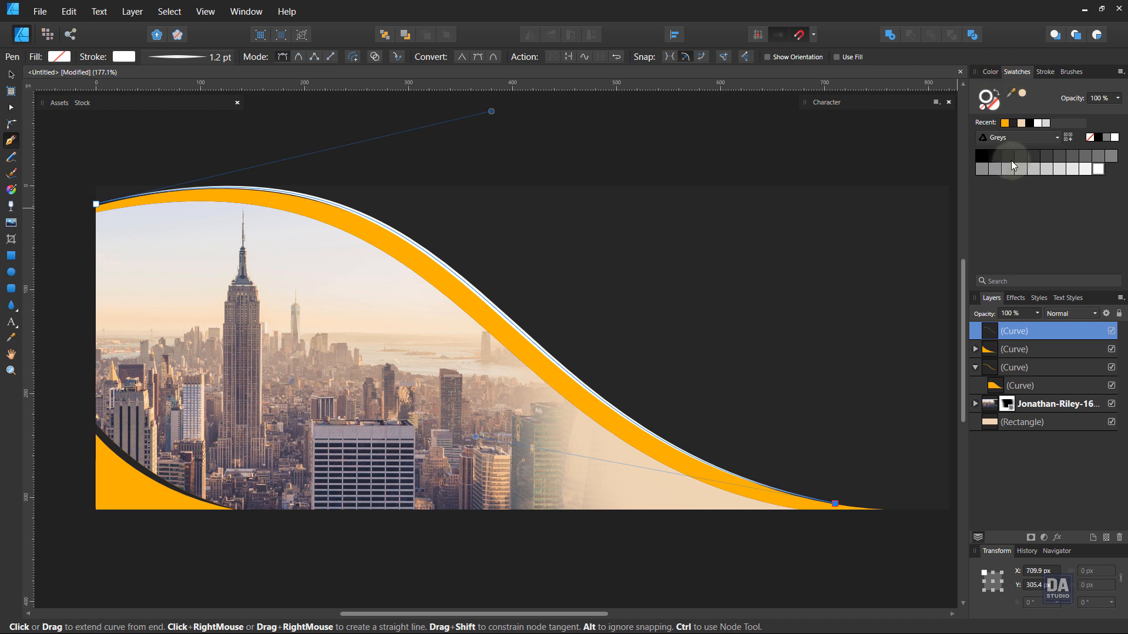
click(1017, 140)
click(1011, 237)
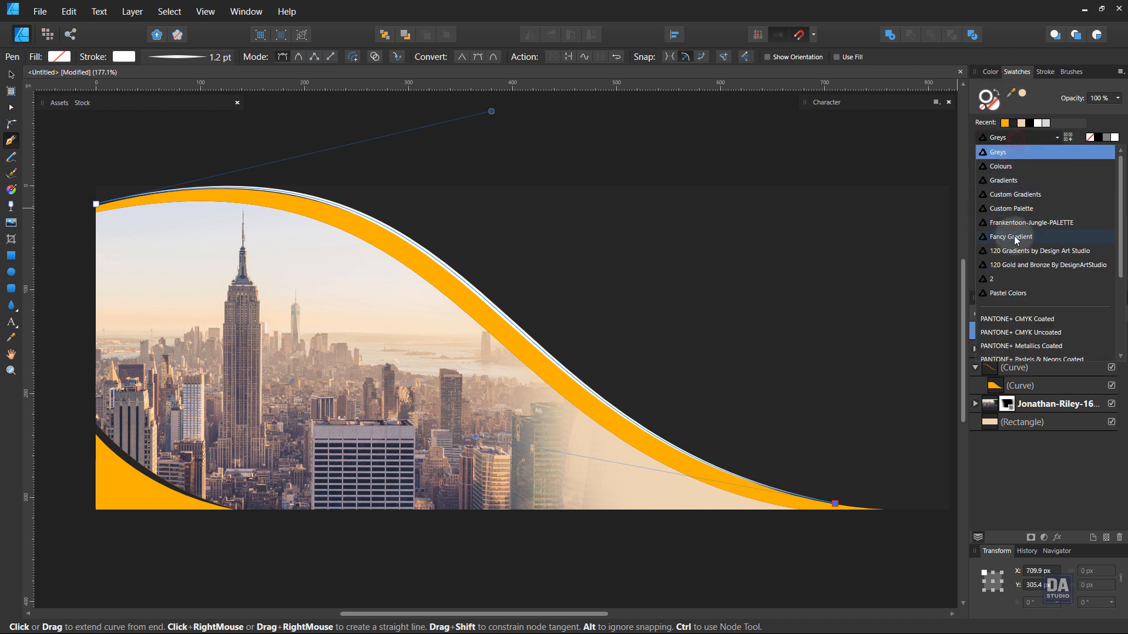
click(1032, 246)
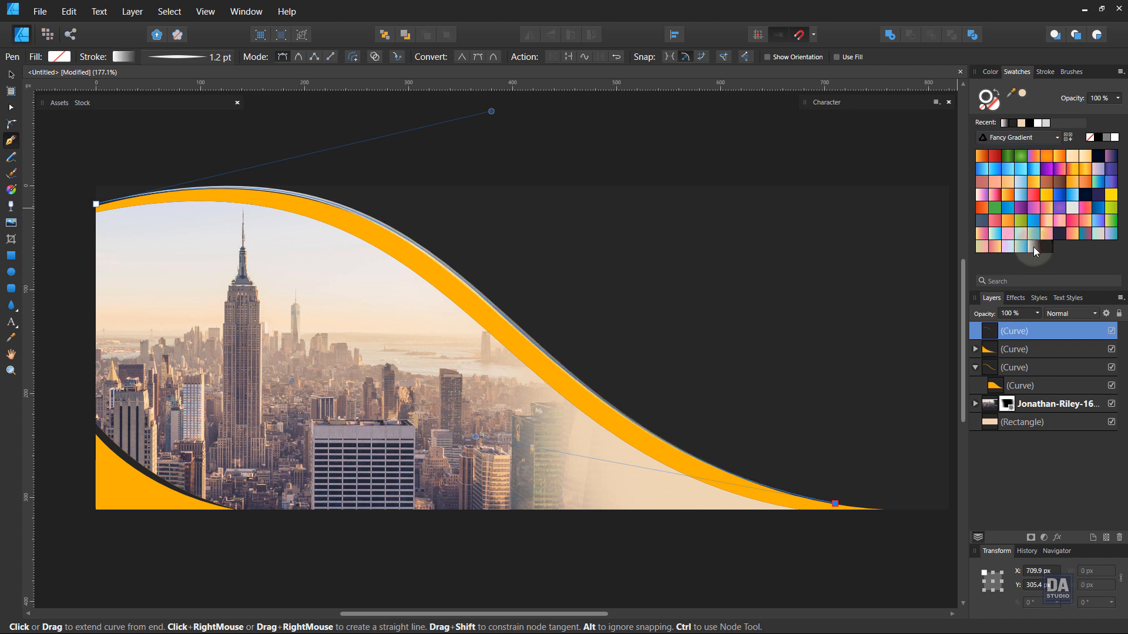
Change the stroke gradient to Elliptical, centre it midway along the orange band with its fade reaching the path's right end, and deselect.
click(12, 194)
click(511, 324)
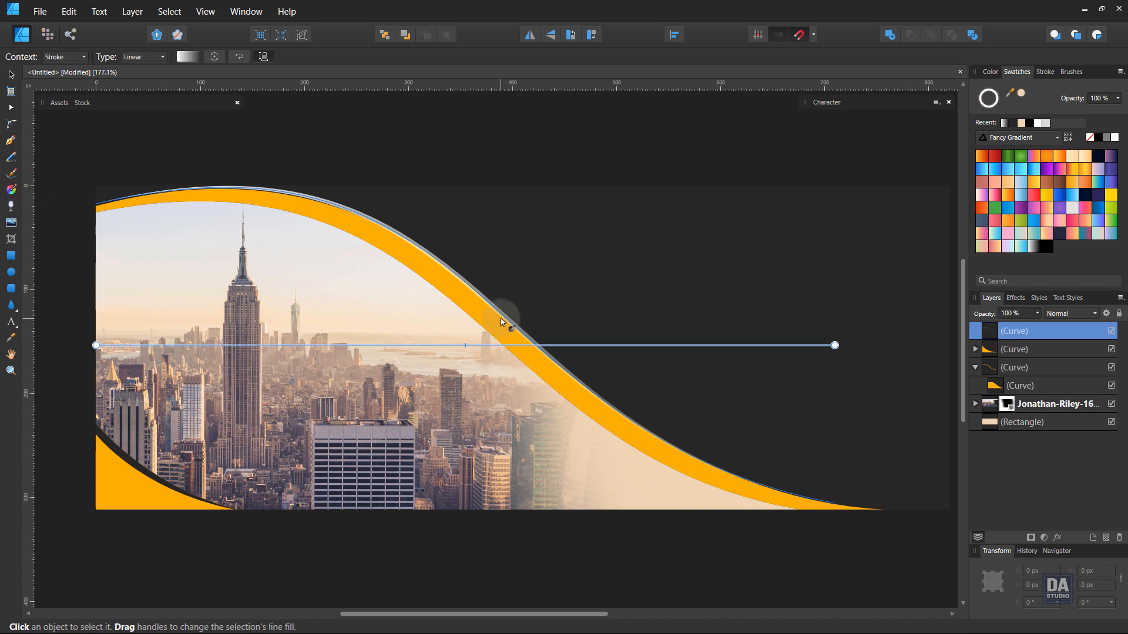
click(144, 56)
click(139, 109)
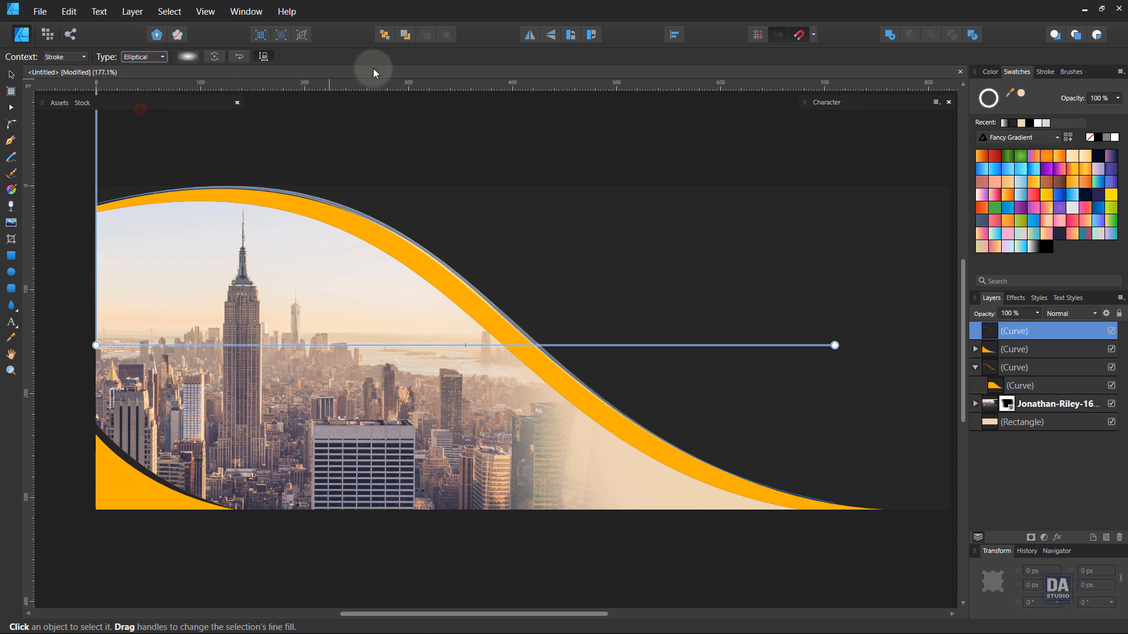
mouse_move(501, 310)
mouse_down()
mouse_move(760, 471)
mouse_move(812, 483)
mouse_move(737, 431)
mouse_move(707, 390)
mouse_move(835, 367)
mouse_up()
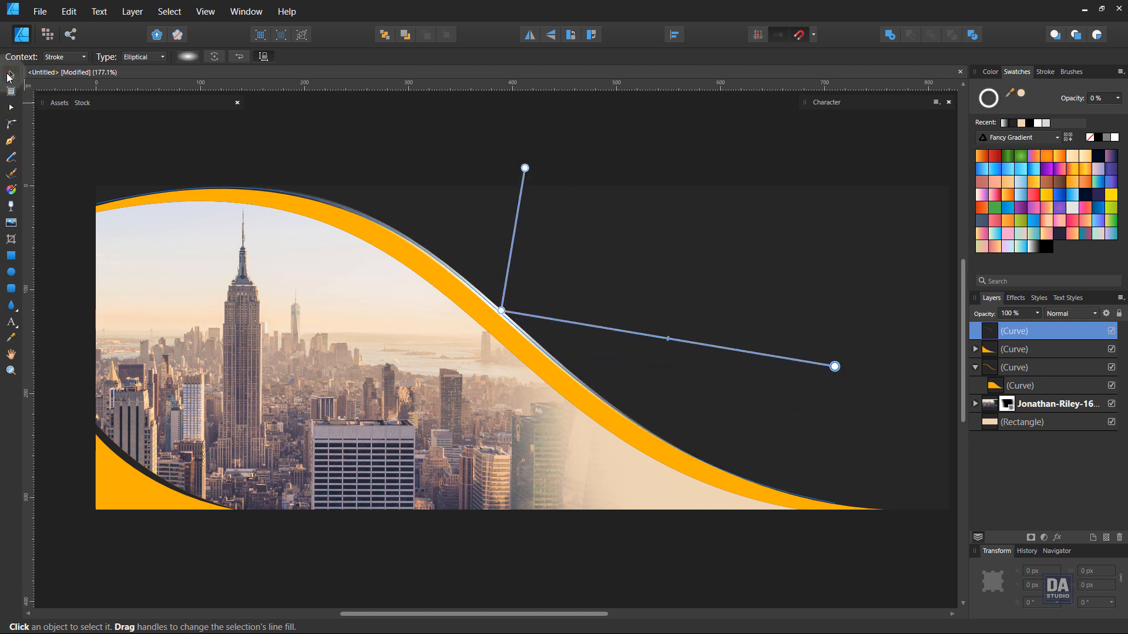
click(10, 75)
click(214, 124)
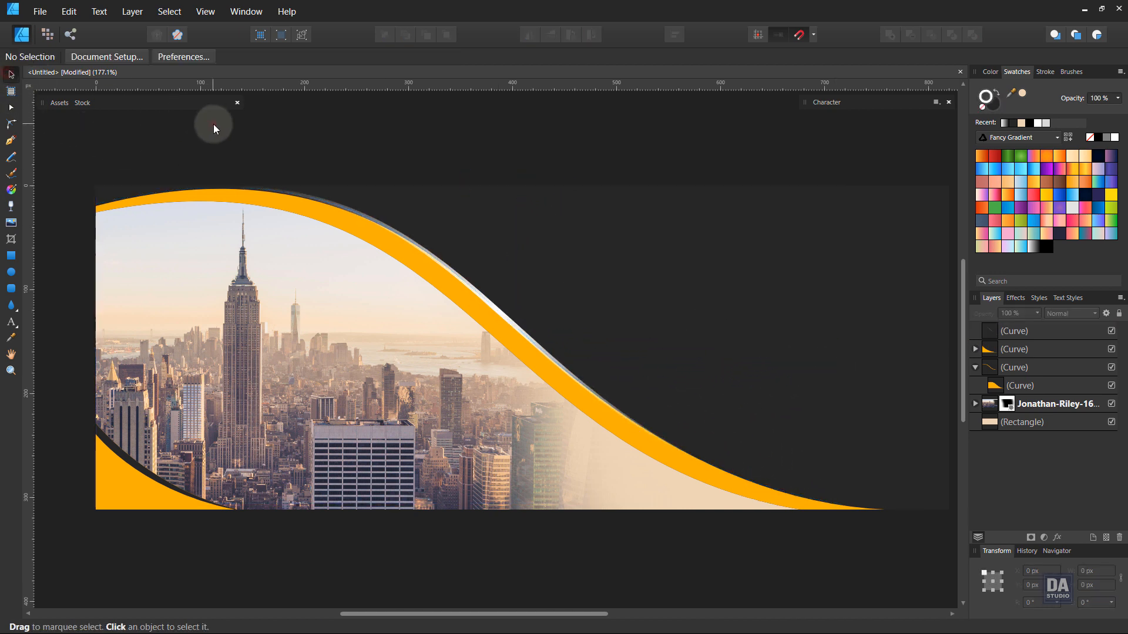
Reduce the wave highlight path's stroke width to 0.8 pt and deselect it.
click(524, 332)
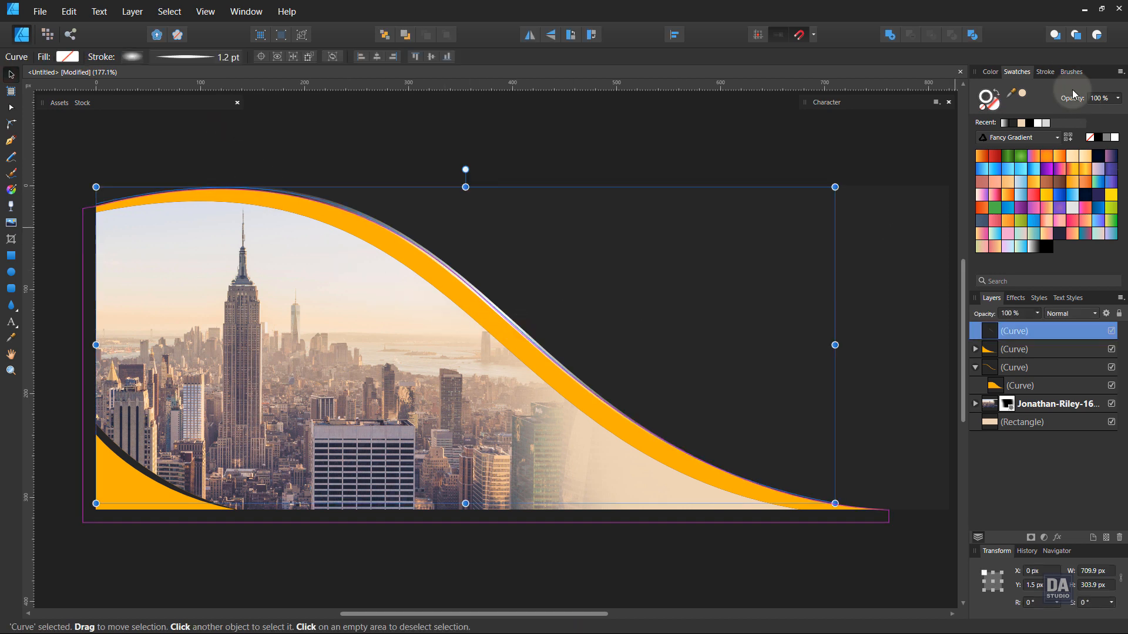
click(1047, 72)
scroll(1114, 112, down, 2)
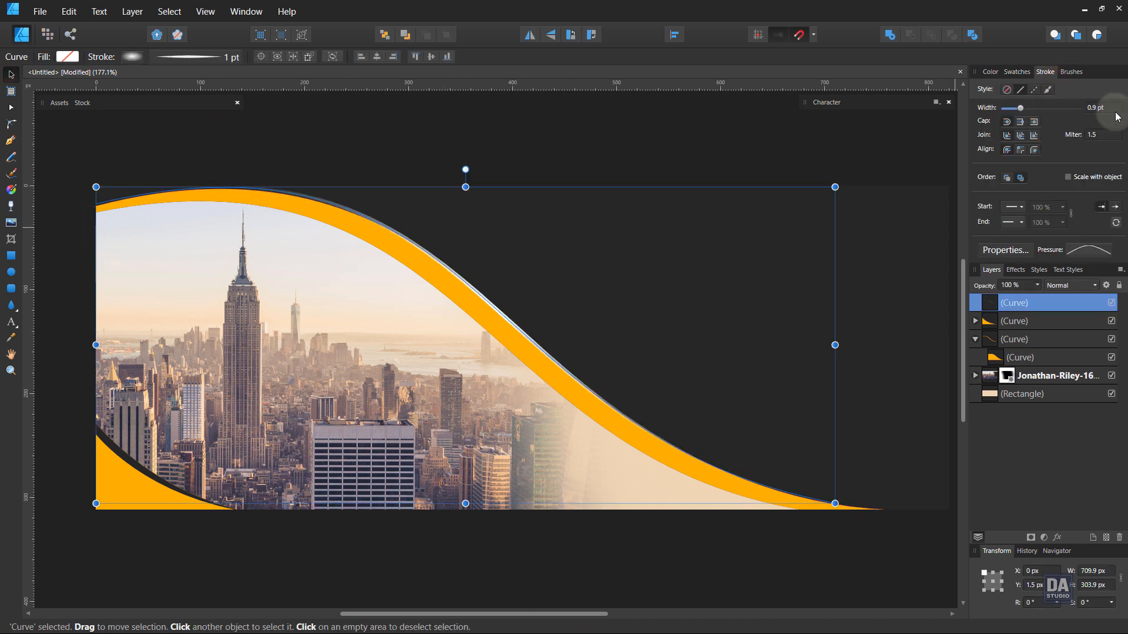
click(852, 124)
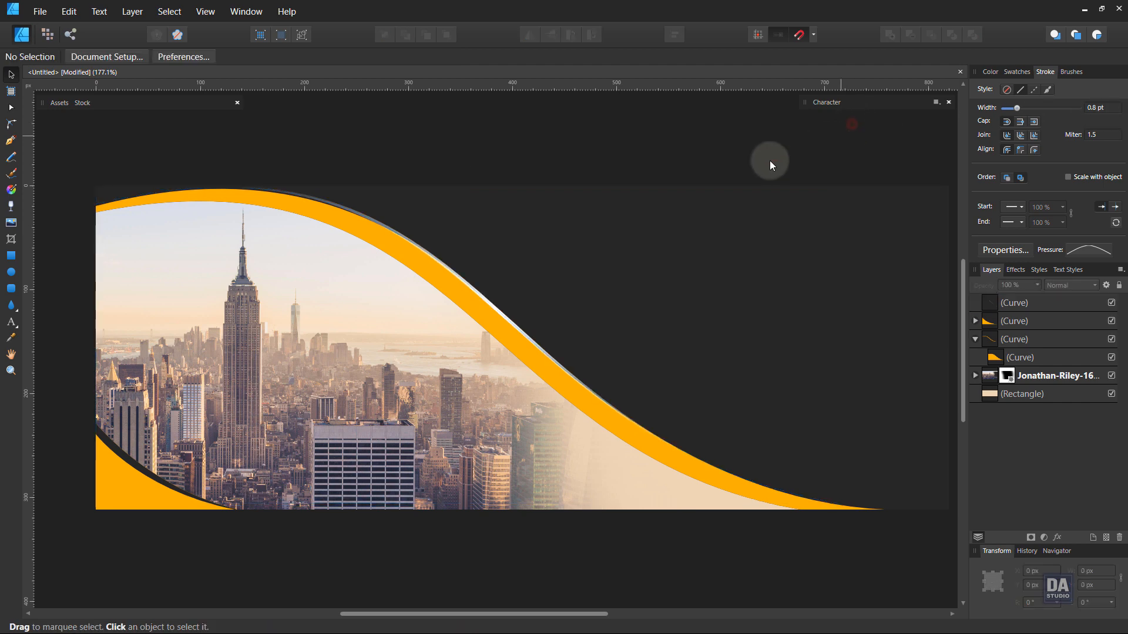
scroll(630, 241, down, 3)
scroll(666, 179, up, 1)
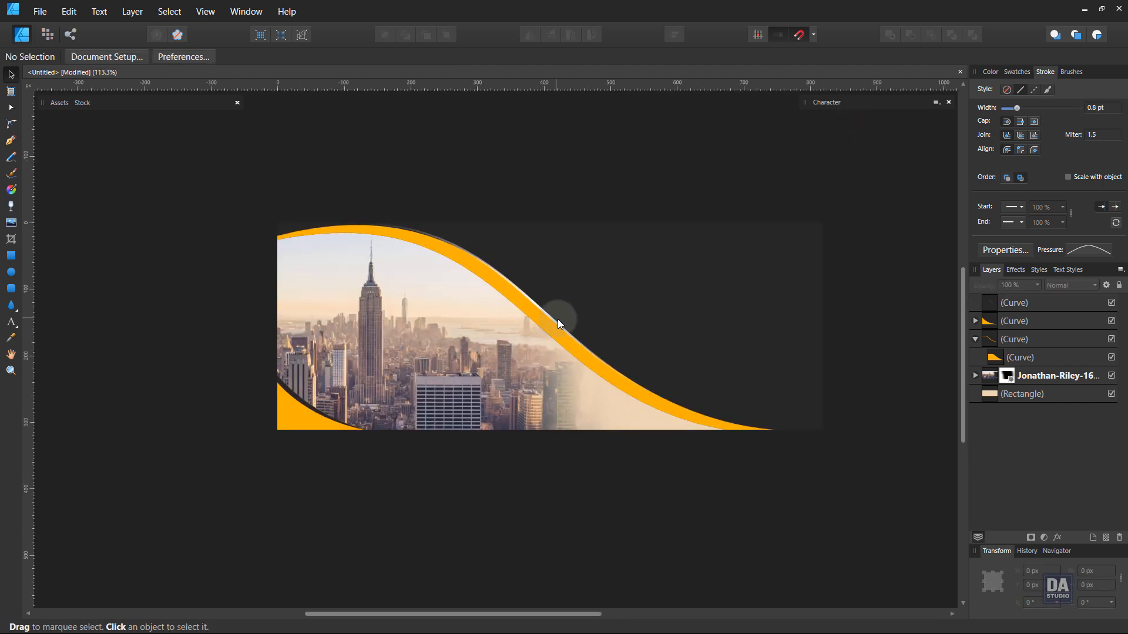
Adjust the gradient on the wave highlight's stroke, running from midway along the orange band to its lower right end.
scroll(558, 319, up, 2)
click(542, 329)
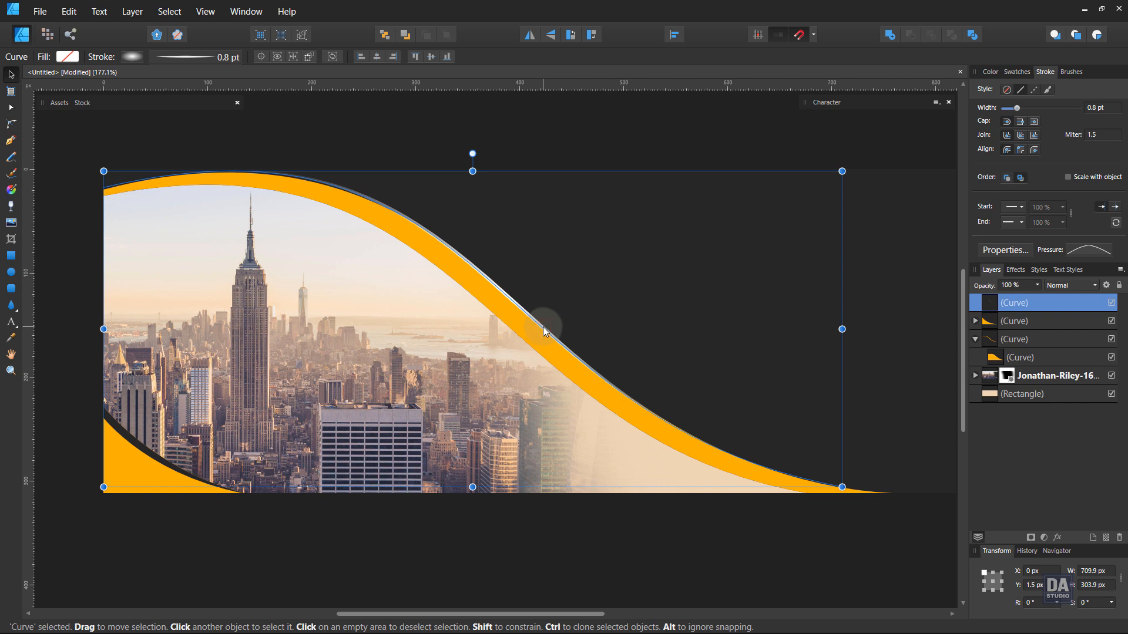
key(g)
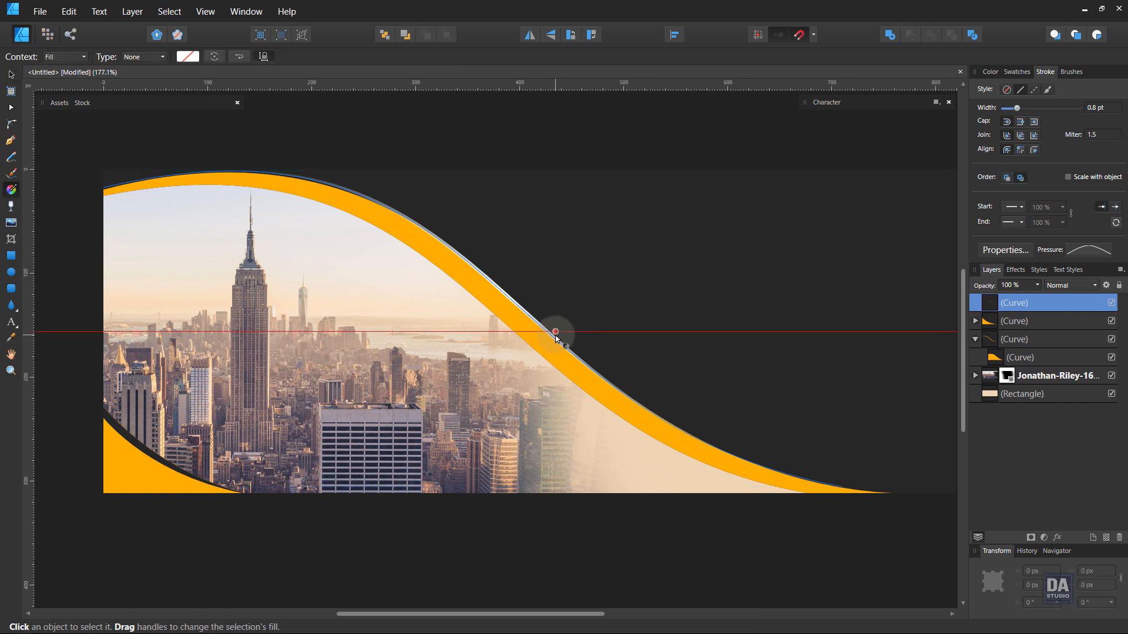
mouse_move(540, 329)
mouse_down()
mouse_move(838, 347)
mouse_move(796, 453)
mouse_move(988, 510)
mouse_move(887, 481)
mouse_up()
Refine both curve handles of the wave highlight path so it hugs the orange band's upper edge, and deselect it.
key(a)
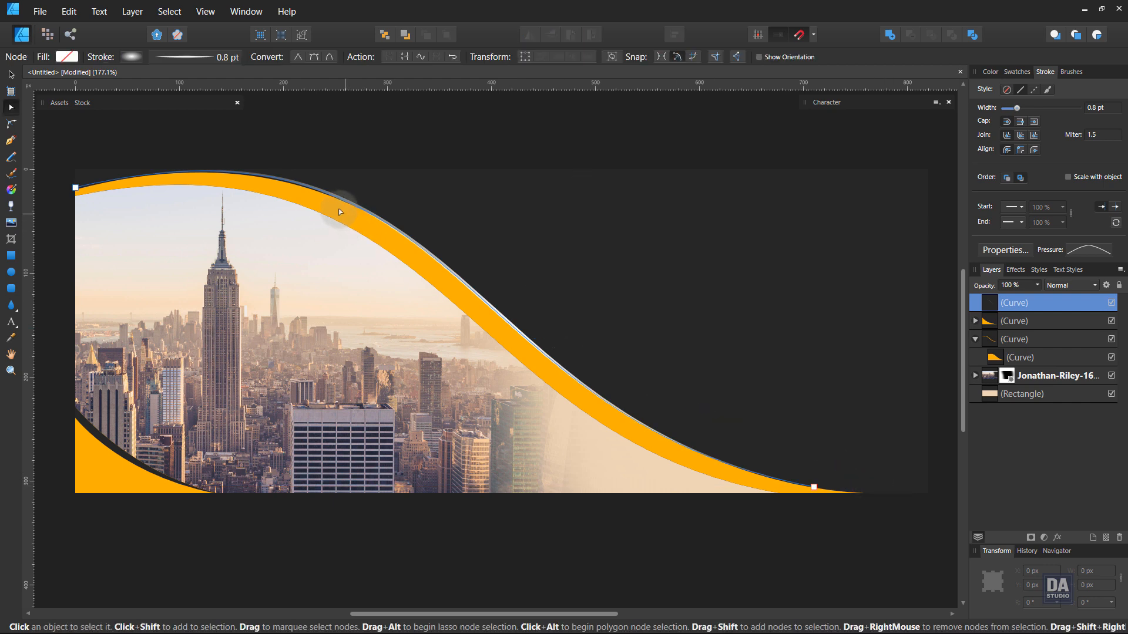
click(76, 188)
mouse_move(471, 105)
mouse_down()
mouse_move(480, 102)
mouse_move(456, 100)
mouse_move(477, 112)
mouse_up()
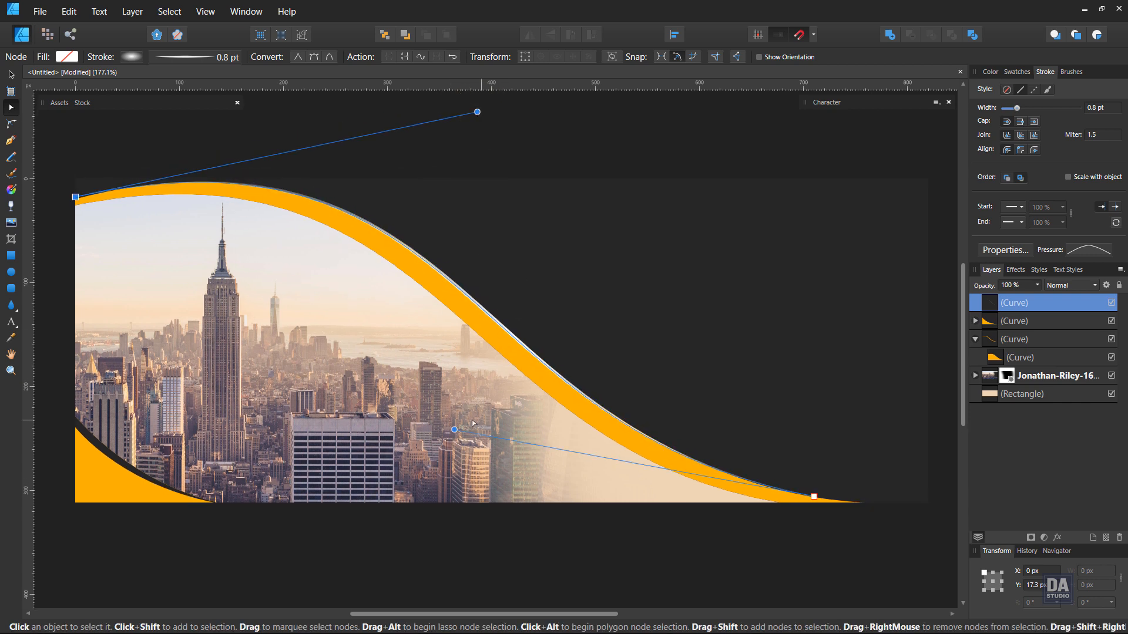
drag(455, 430, 458, 429)
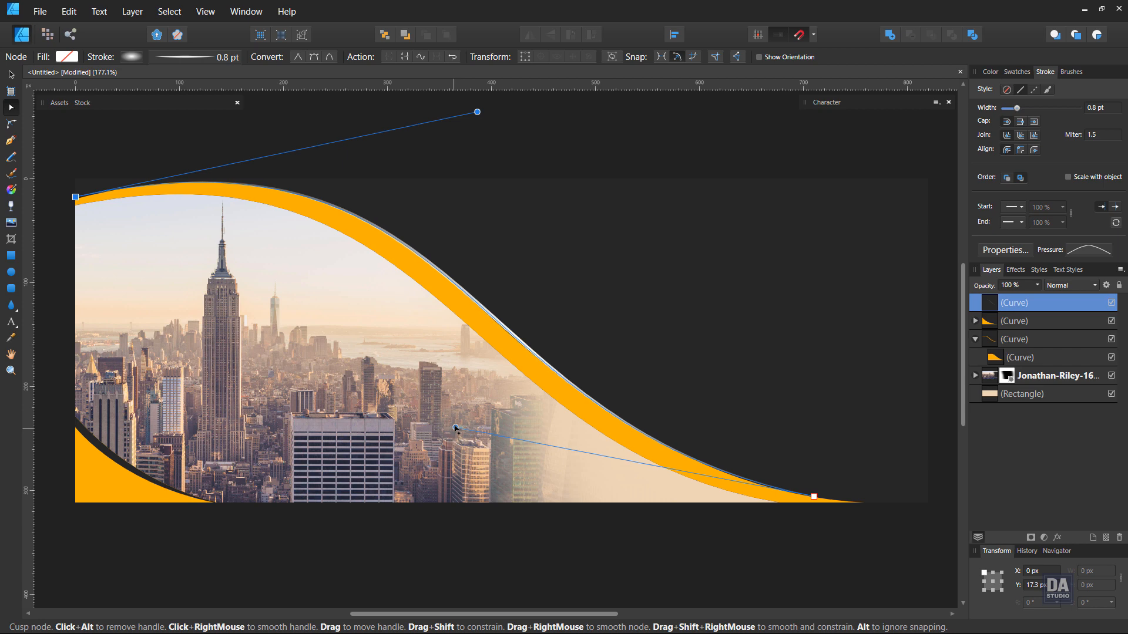
click(586, 148)
scroll(579, 223, down, 2)
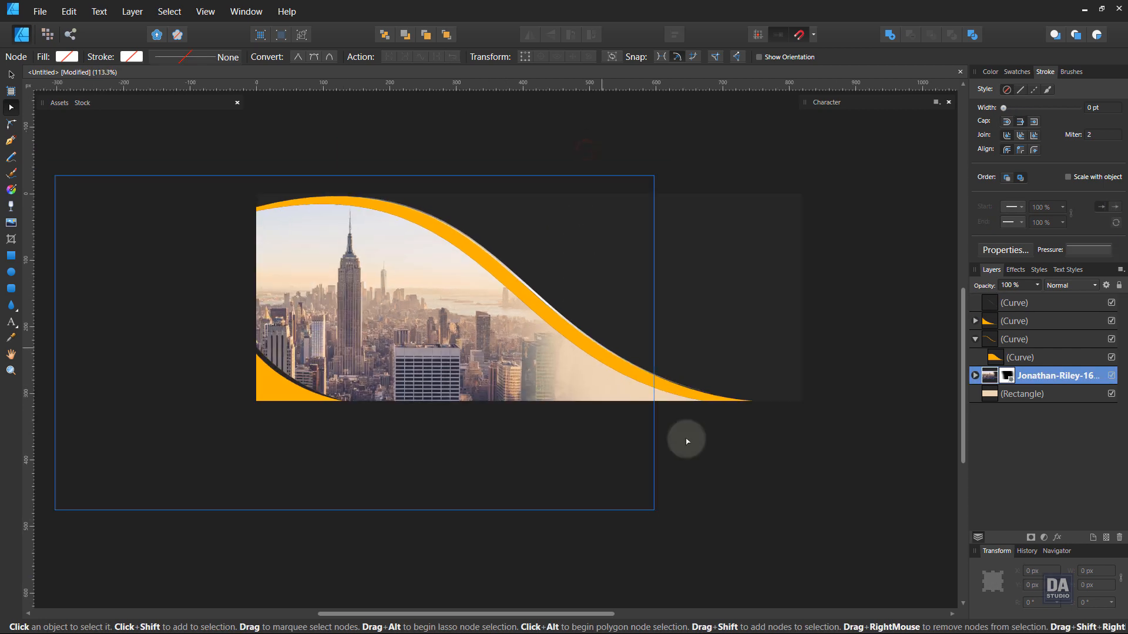
click(831, 475)
scroll(623, 279, up, 1)
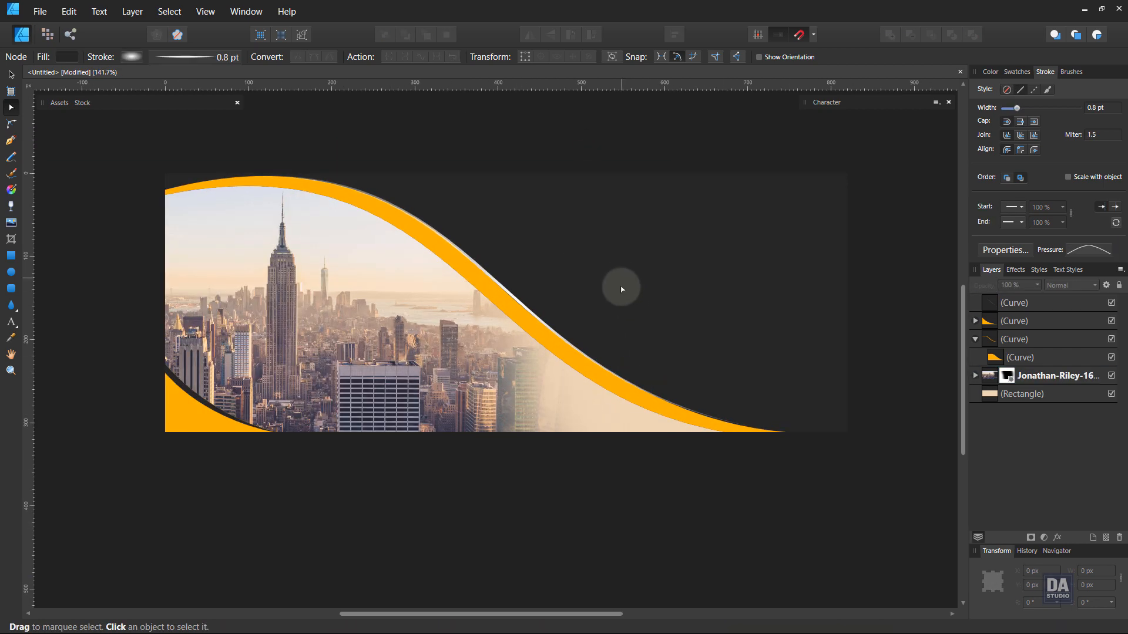
drag(657, 313, 655, 326)
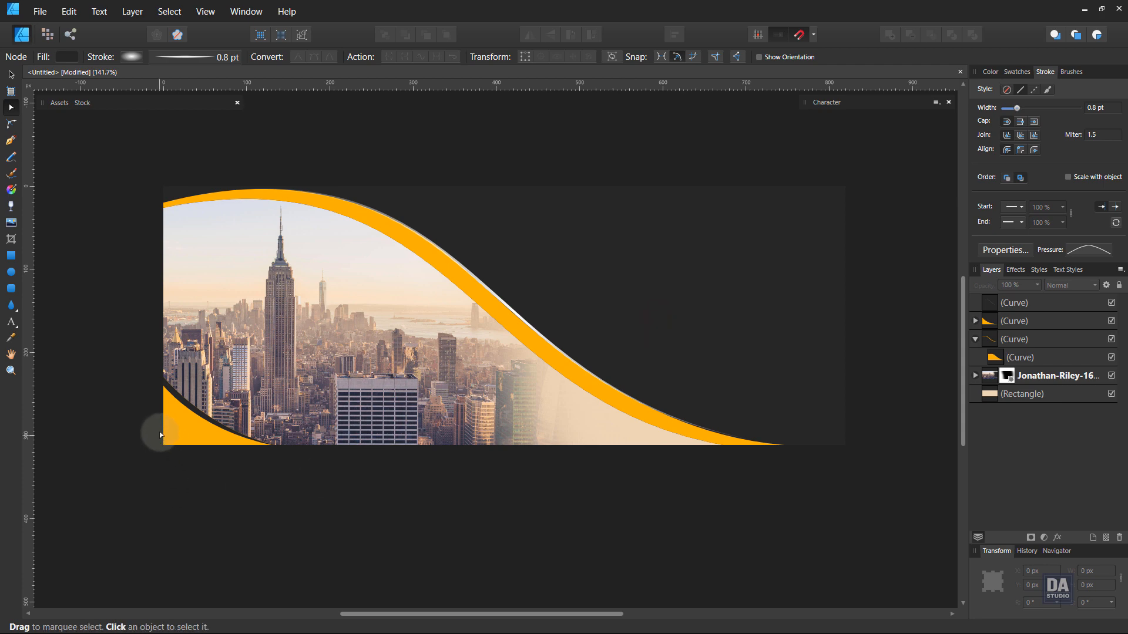
Draw a curved Pen path along the upper edge of the orange corner accent and set its stroke to 0.6 pt.
scroll(161, 434, up, 4)
key(p)
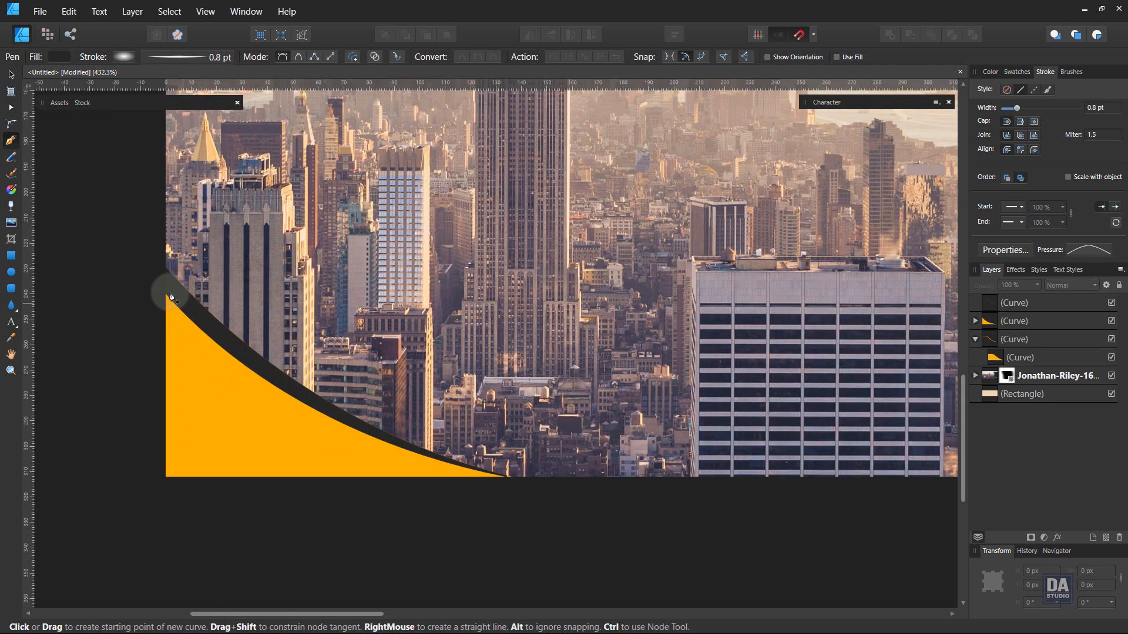
click(166, 294)
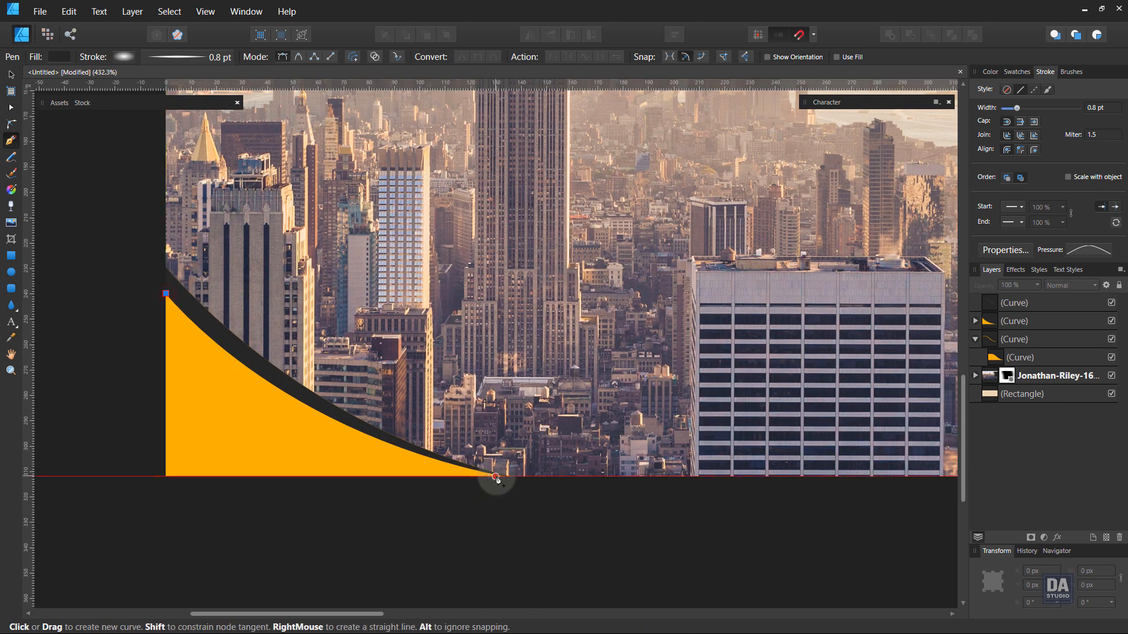
click(497, 477)
drag(344, 389, 330, 439)
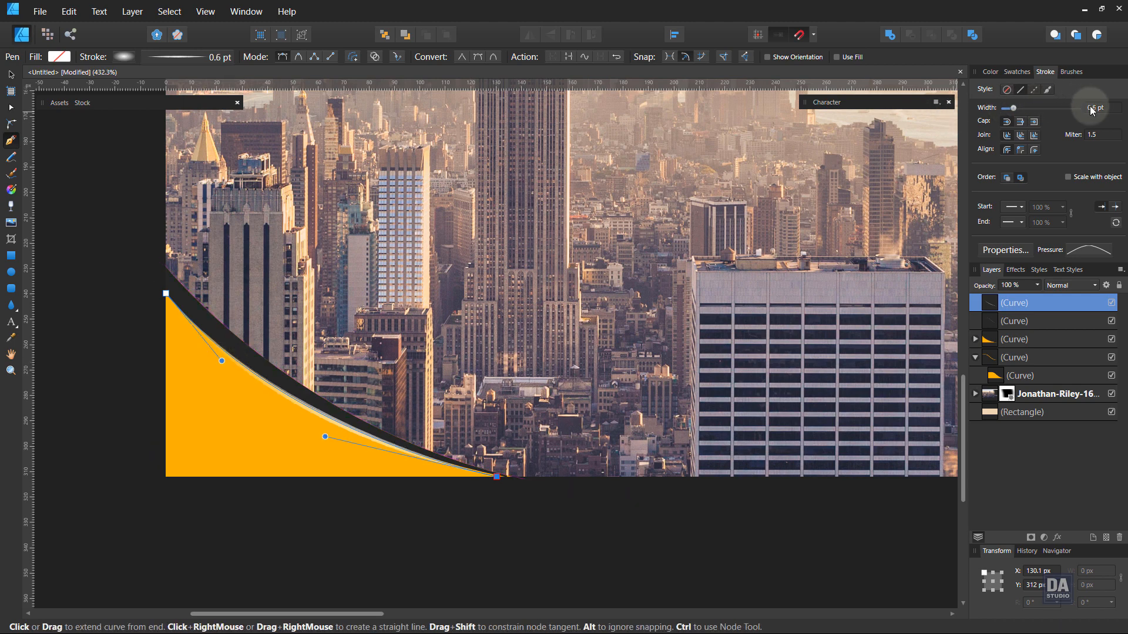
Reposition the gradient on the corner path's stroke so the glow is centred midway and fades towards its lower end, and deselect.
key(g)
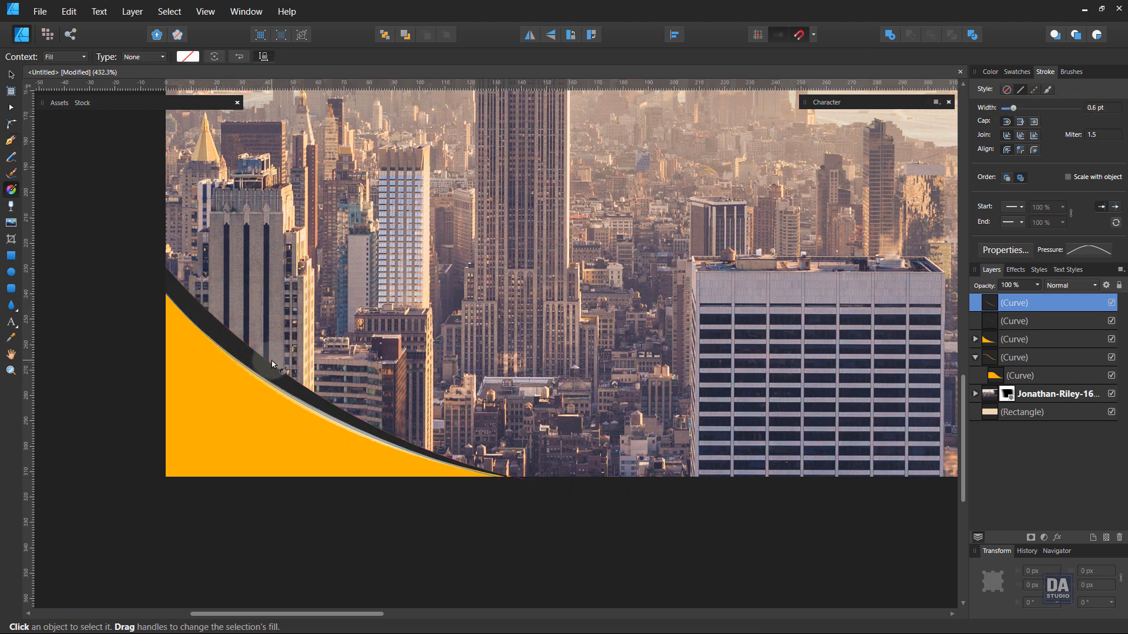
key(x)
mouse_move(294, 401)
mouse_down()
mouse_move(368, 441)
mouse_move(462, 460)
mouse_up()
click(11, 76)
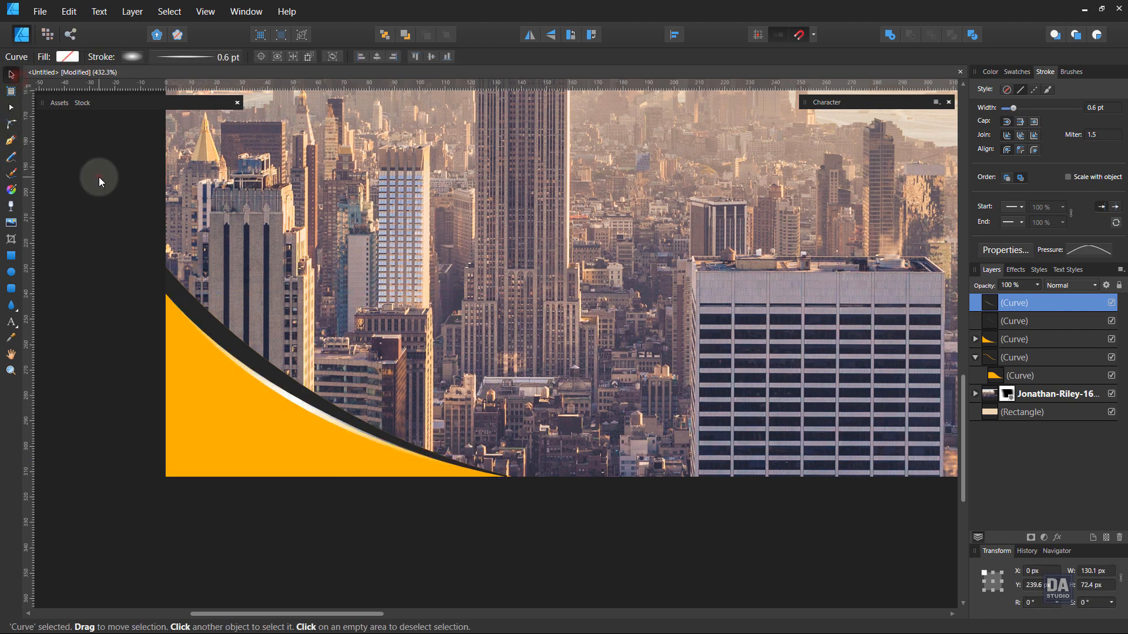
click(98, 178)
scroll(369, 410, down, 7)
drag(597, 305, 561, 351)
drag(511, 315, 580, 318)
drag(655, 375, 609, 363)
click(829, 403)
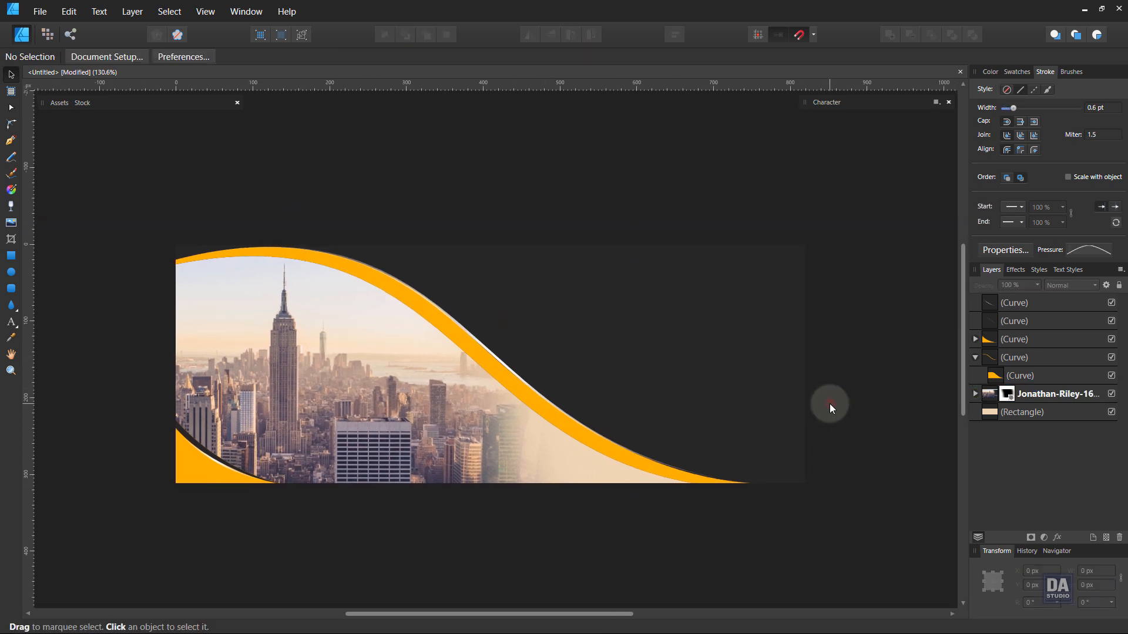
drag(801, 408, 799, 414)
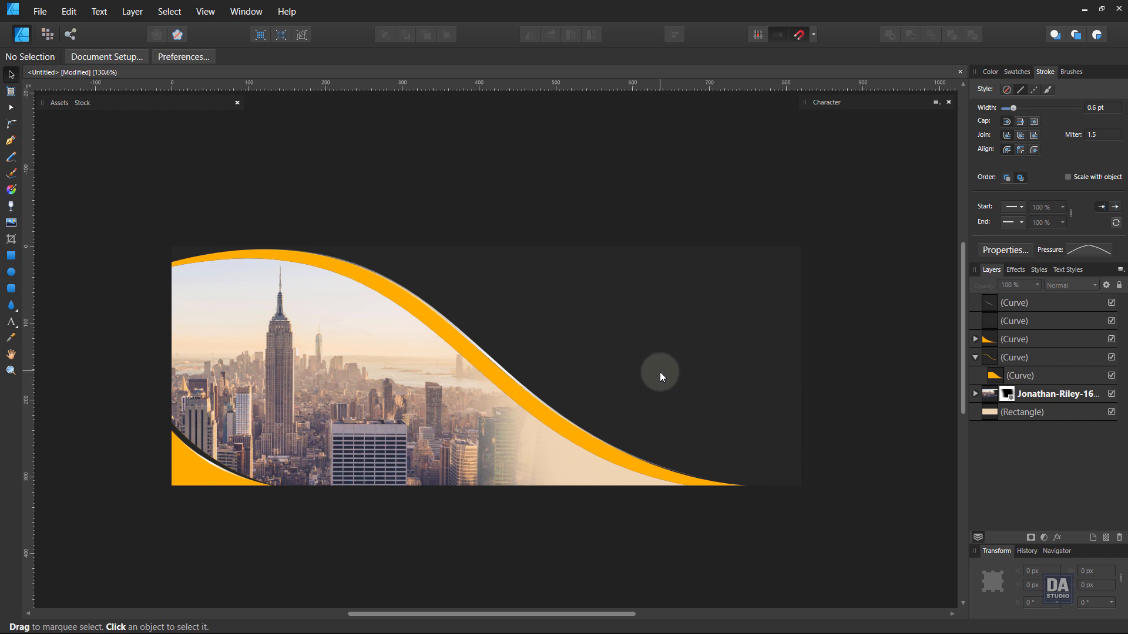
Add the white Design Art Studio sample logo, scale it to about 86 px wide and place it in the banner's upper right corner.
click(59, 103)
drag(520, 349, 484, 311)
drag(683, 274, 710, 274)
drag(565, 296, 697, 296)
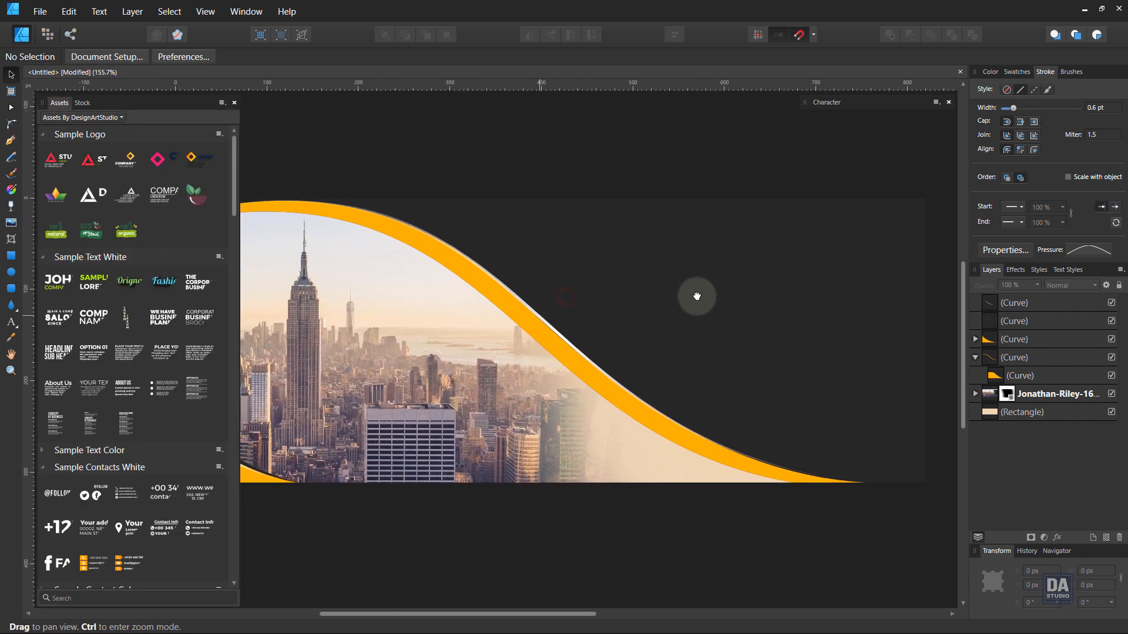
drag(93, 199, 690, 260)
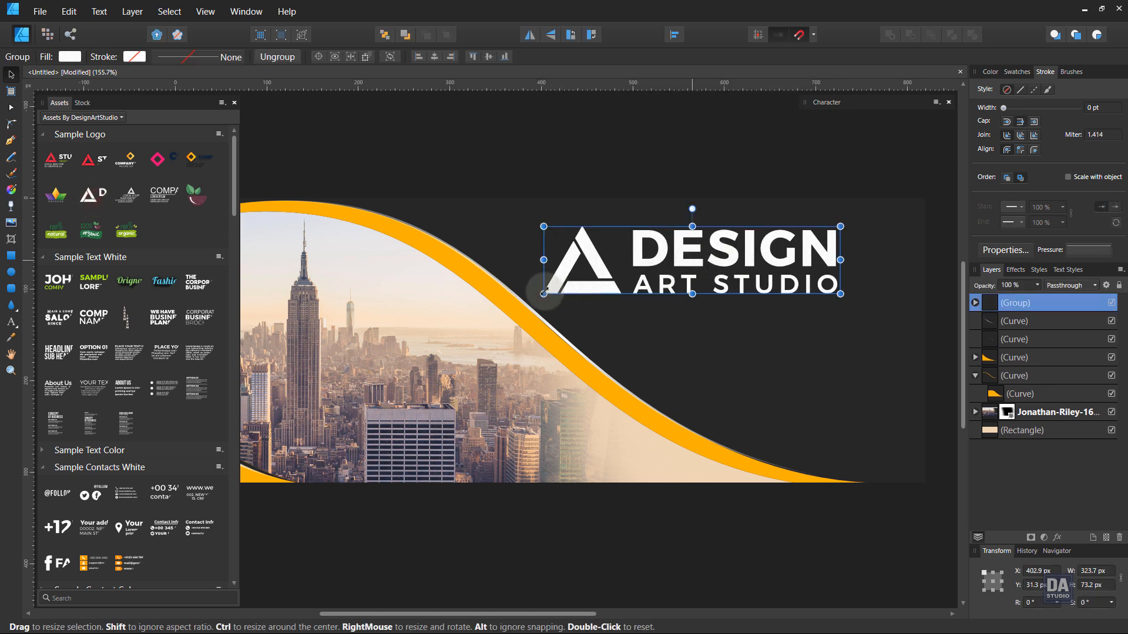
drag(541, 295, 886, 220)
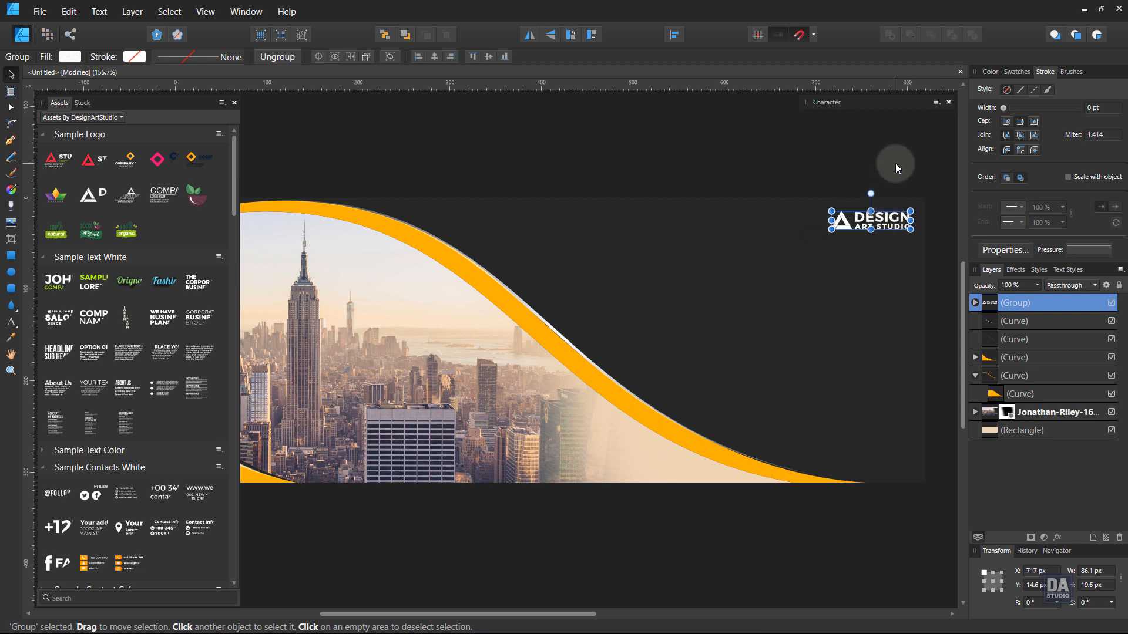
click(796, 278)
Add the WEB BANNER text group from Sample Text Set 2, scale it to about 194 px wide and place it below the logo.
scroll(186, 413, down, 7)
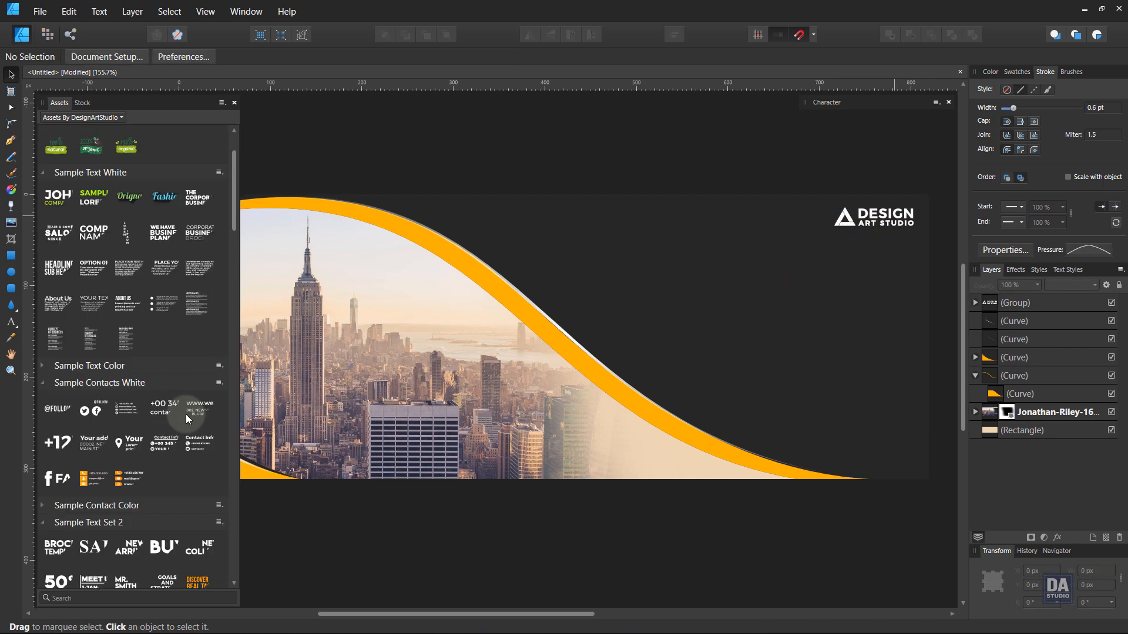
scroll(186, 414, down, 1)
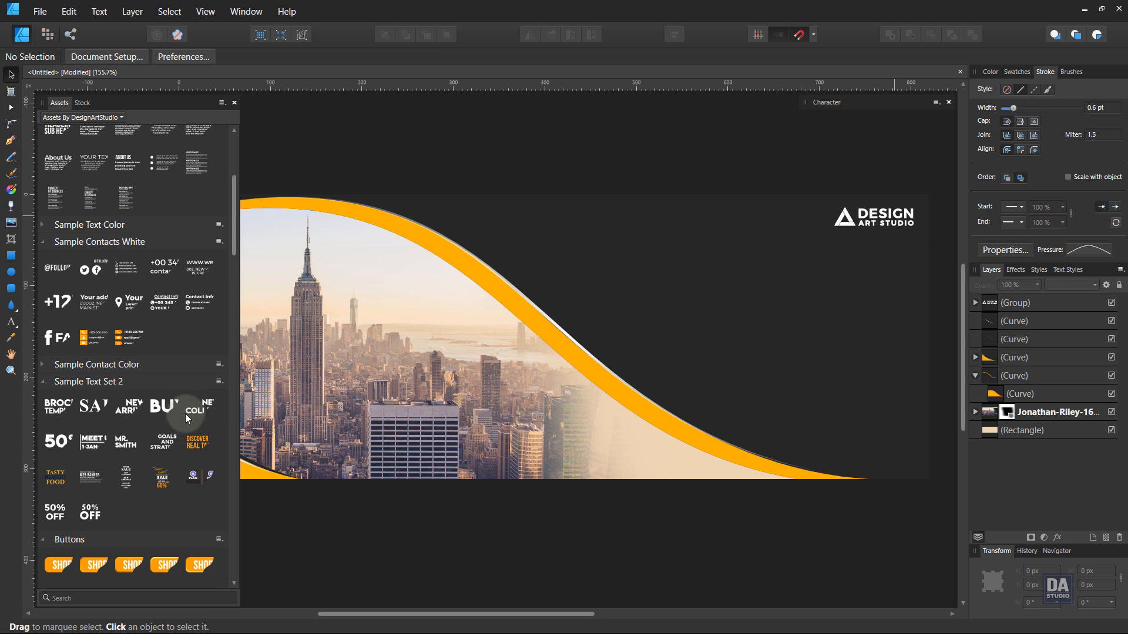
drag(379, 435, 658, 329)
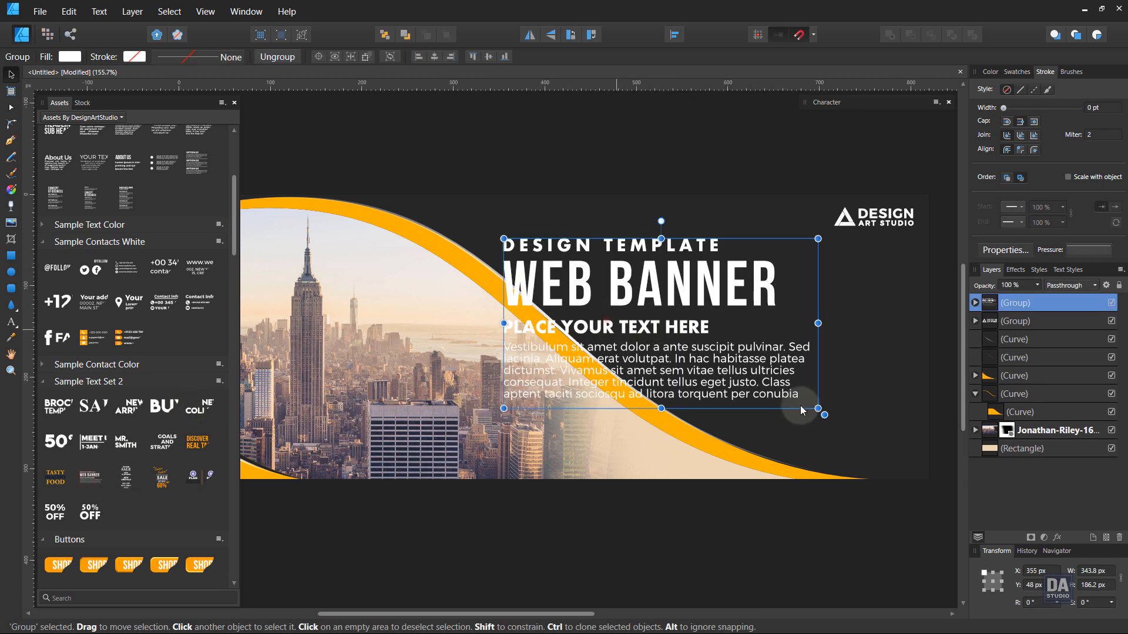
drag(822, 414, 698, 330)
drag(601, 307, 787, 333)
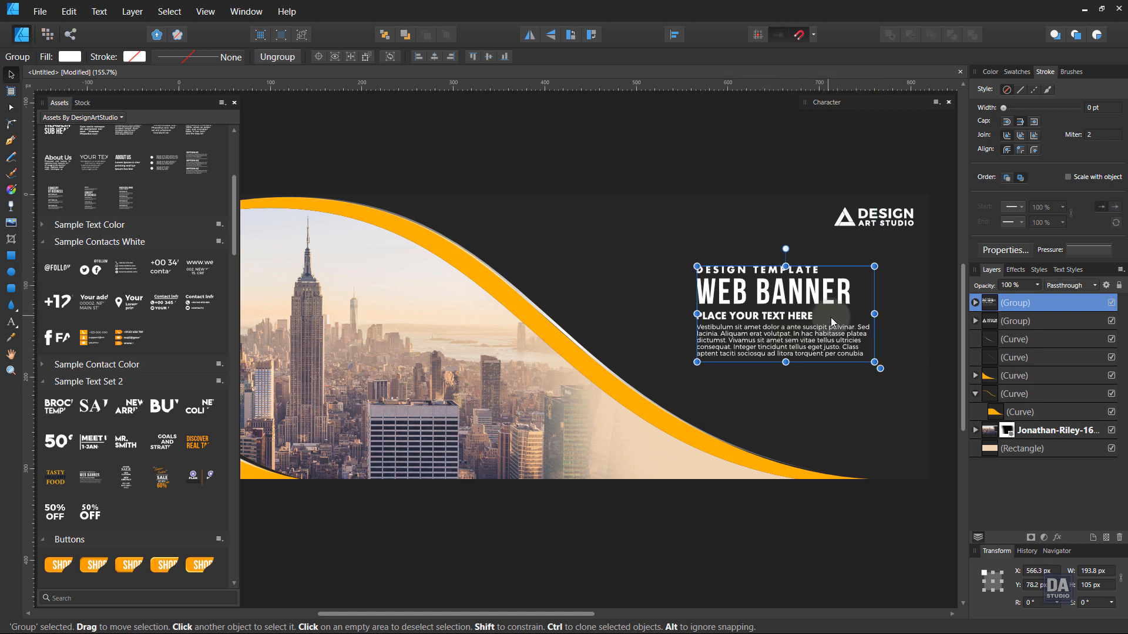
Align the DESIGN TEMPLATE, WEB BANNER and PLACE YOUR TEXT HERE lines to the right edge of the body paragraph.
double_click(791, 273)
shift+click(792, 290)
shift+click(794, 326)
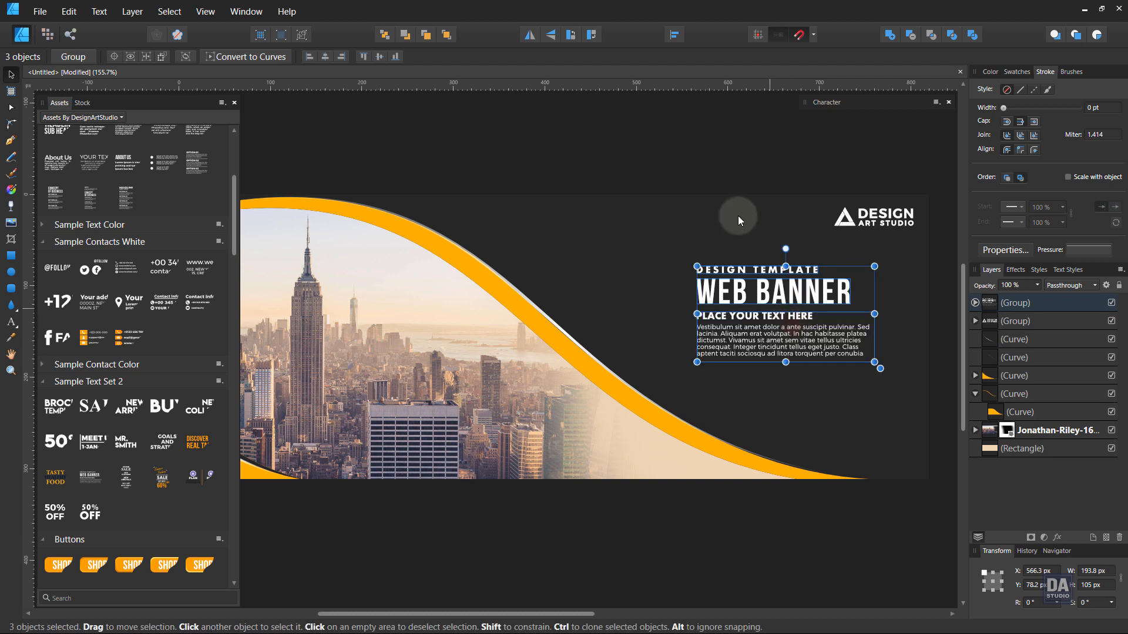
click(675, 37)
click(707, 73)
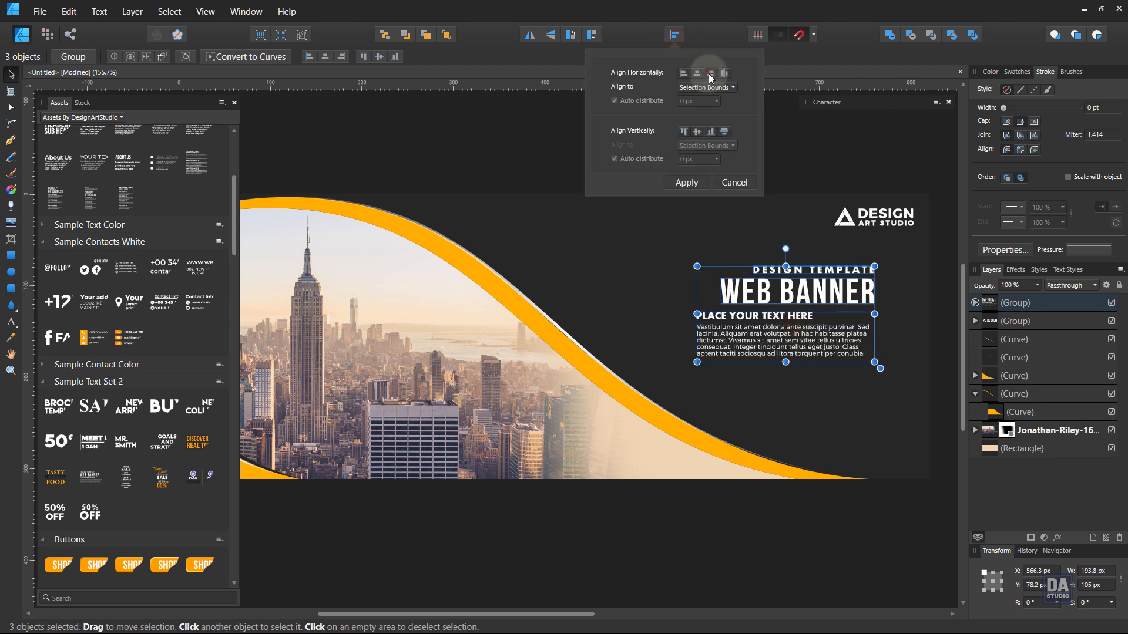
click(771, 317)
shift+click(771, 334)
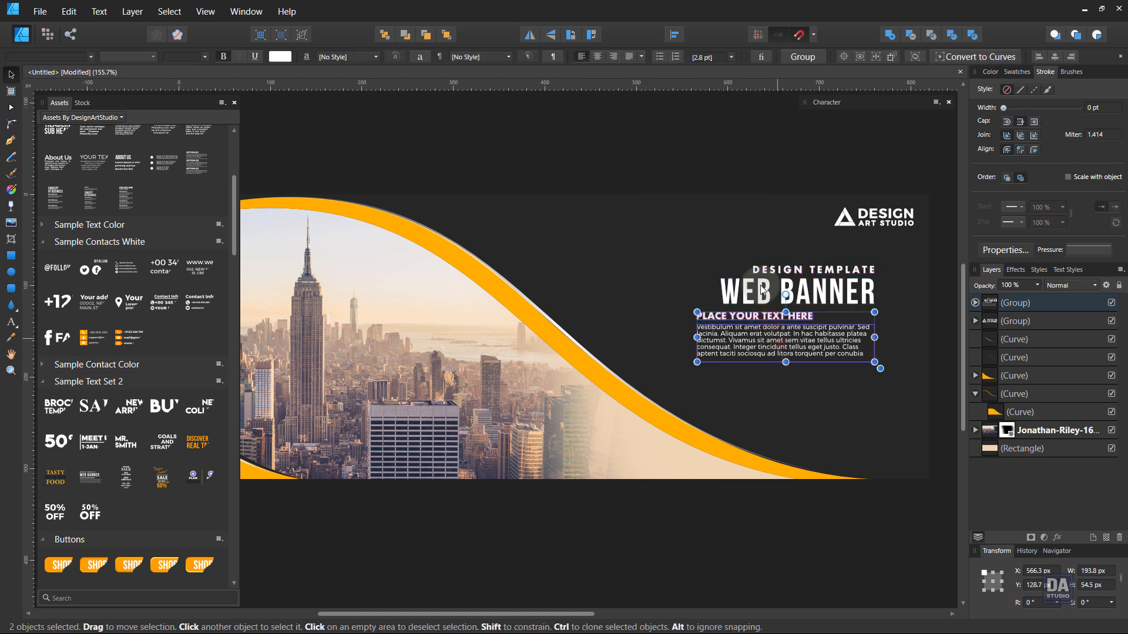
click(674, 35)
click(710, 73)
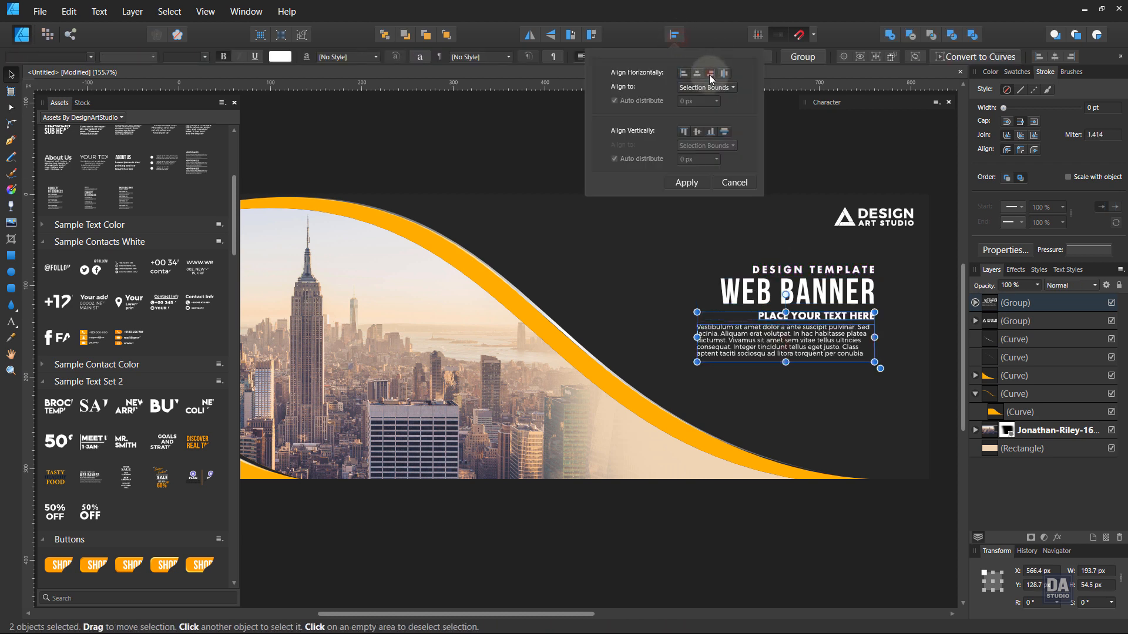
Right-align the body paragraph's text and shorten its frame to four lines, 30 px high.
double_click(789, 343)
key(Escape)
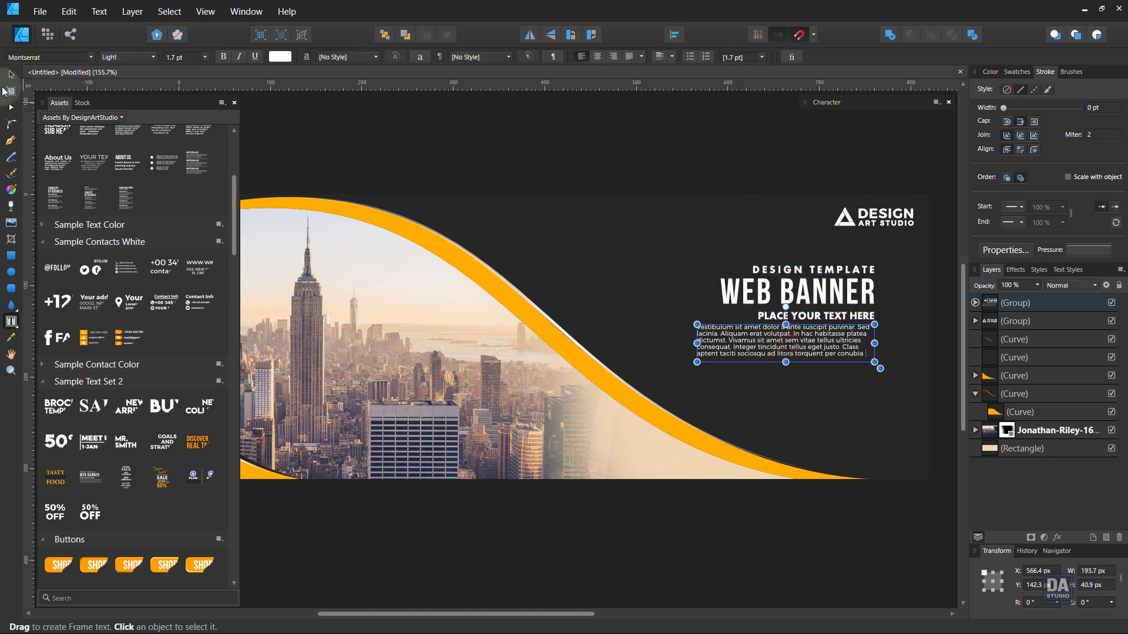
click(613, 56)
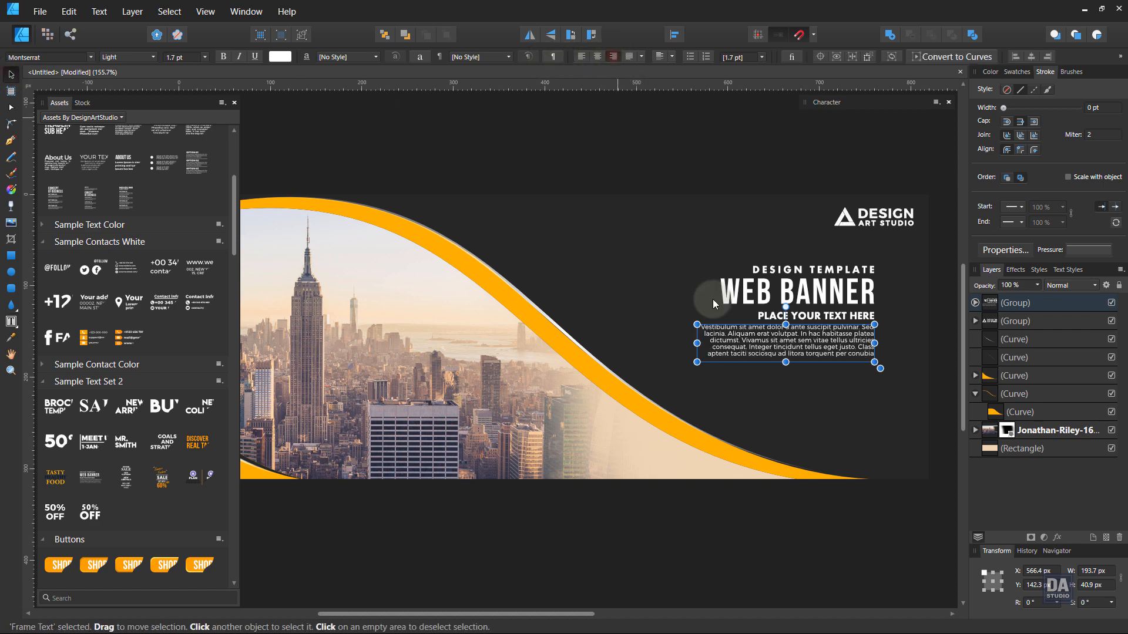
drag(785, 362, 786, 352)
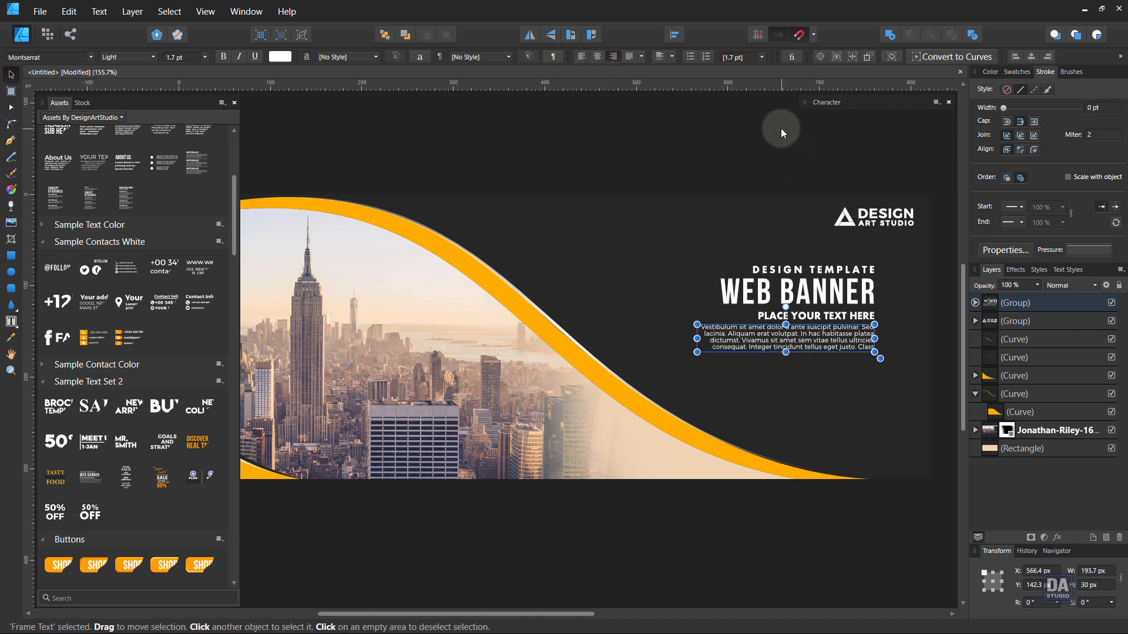
Enlarge the whole banner text group to about 222 px wide, with its right edge under the logo's right edge, and deselect.
click(867, 355)
click(870, 349)
drag(876, 353, 905, 351)
drag(870, 326, 619, 234)
click(822, 146)
Select the logo and the banner text group together, shift both about 6 px inward from the banner's right edge, and deselect.
key(z)
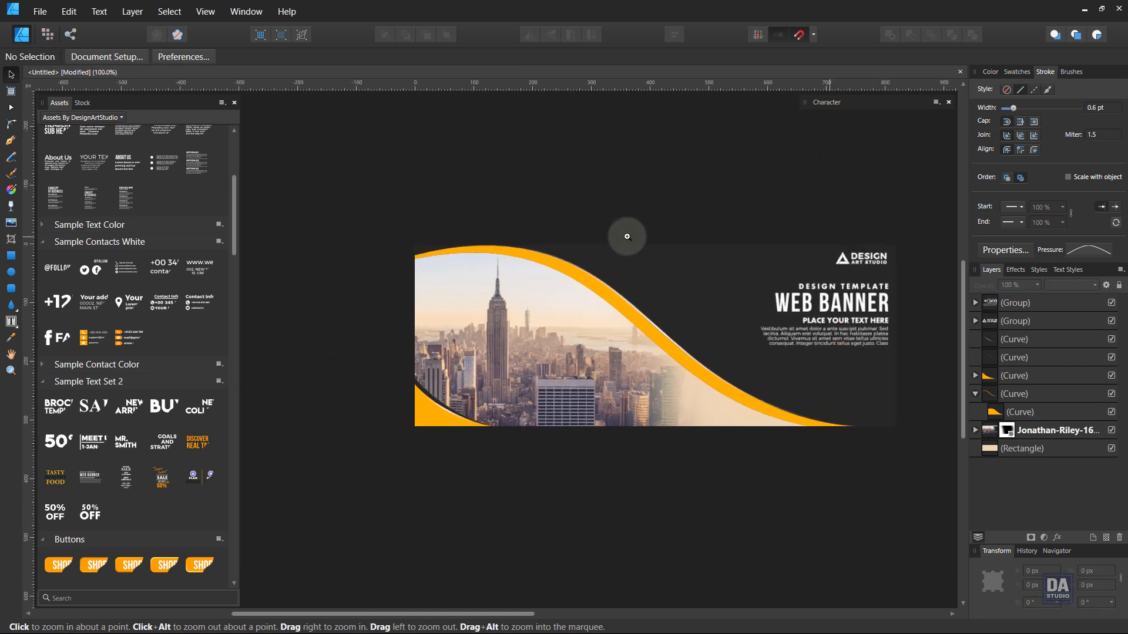
click(848, 358)
key(v)
click(880, 261)
shift+click(904, 232)
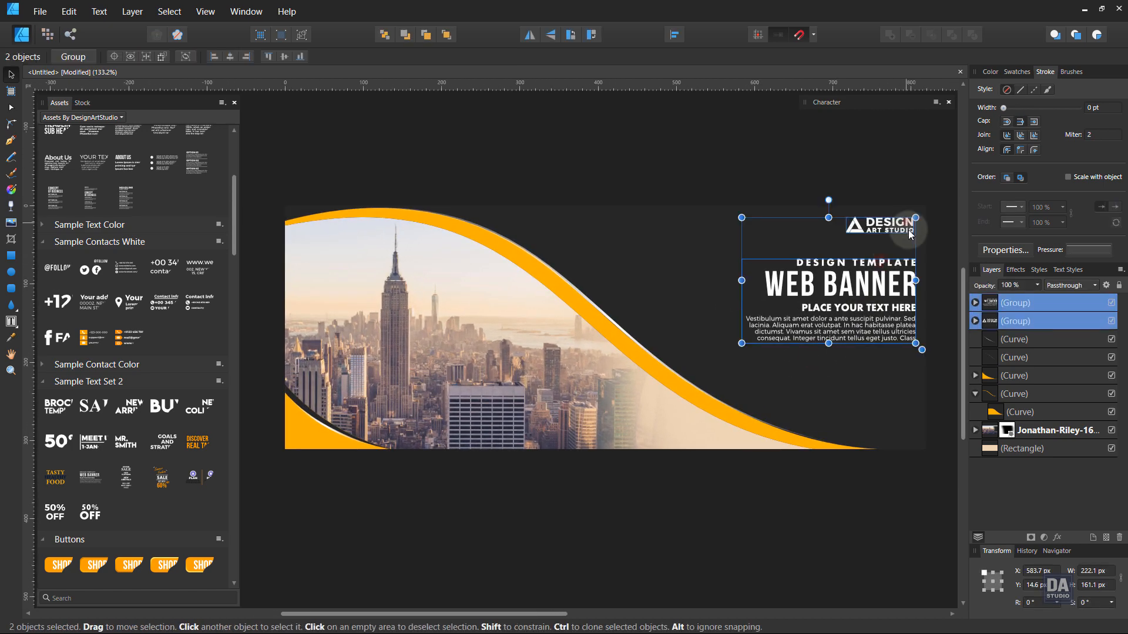
drag(905, 232, 900, 232)
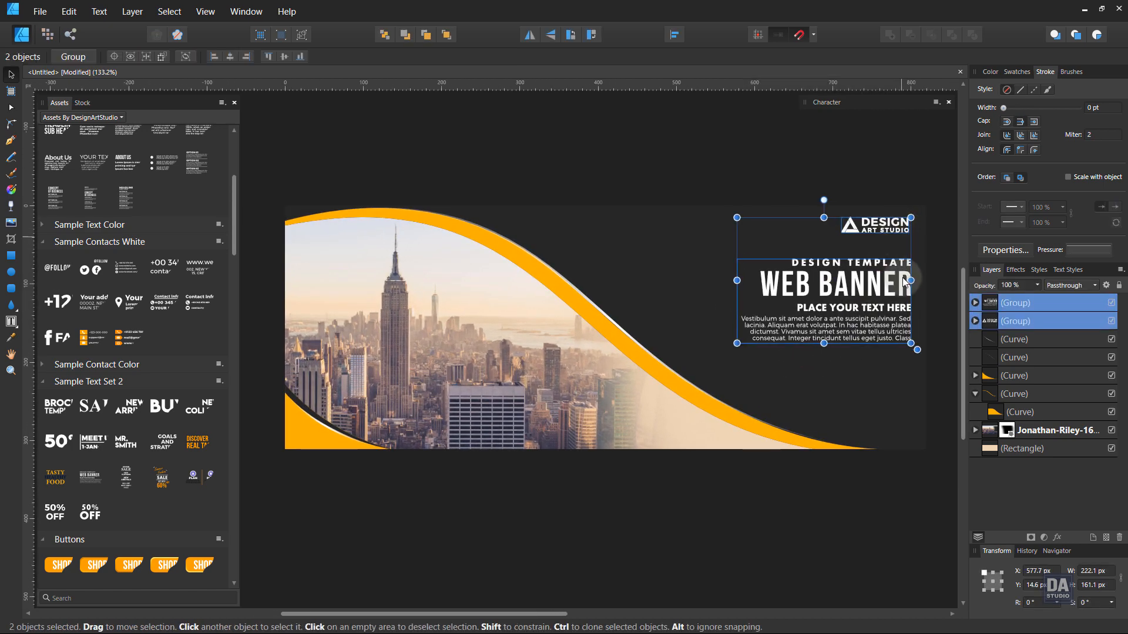
click(879, 167)
Recolor the large dark wave shape's fill to a dark navy blue at 100 % opacity and deselect it.
click(725, 263)
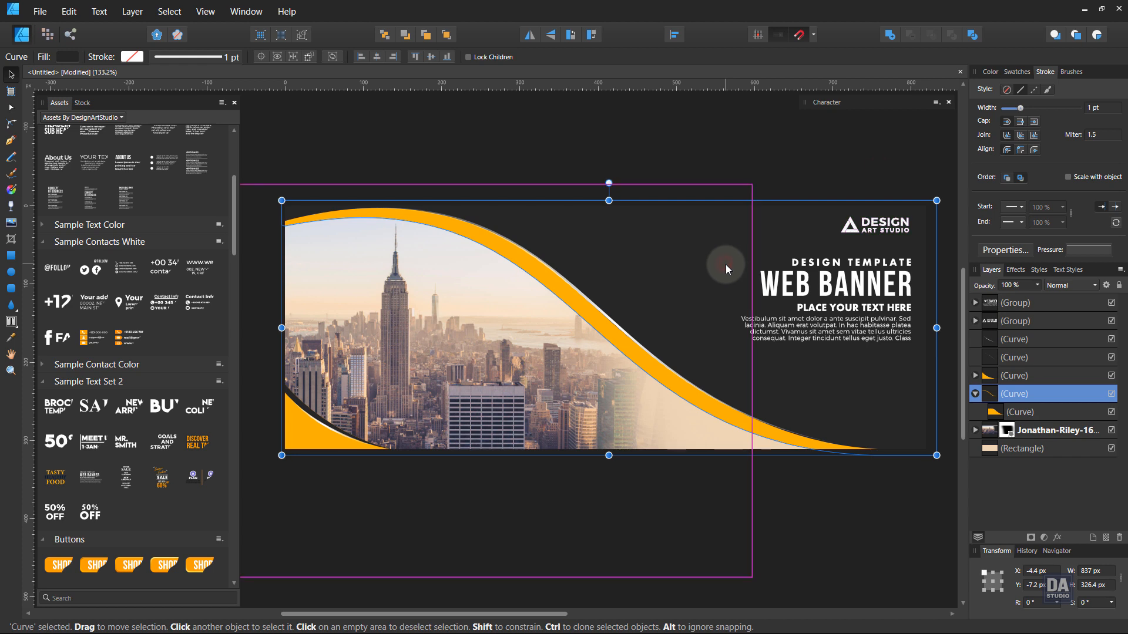
click(1014, 75)
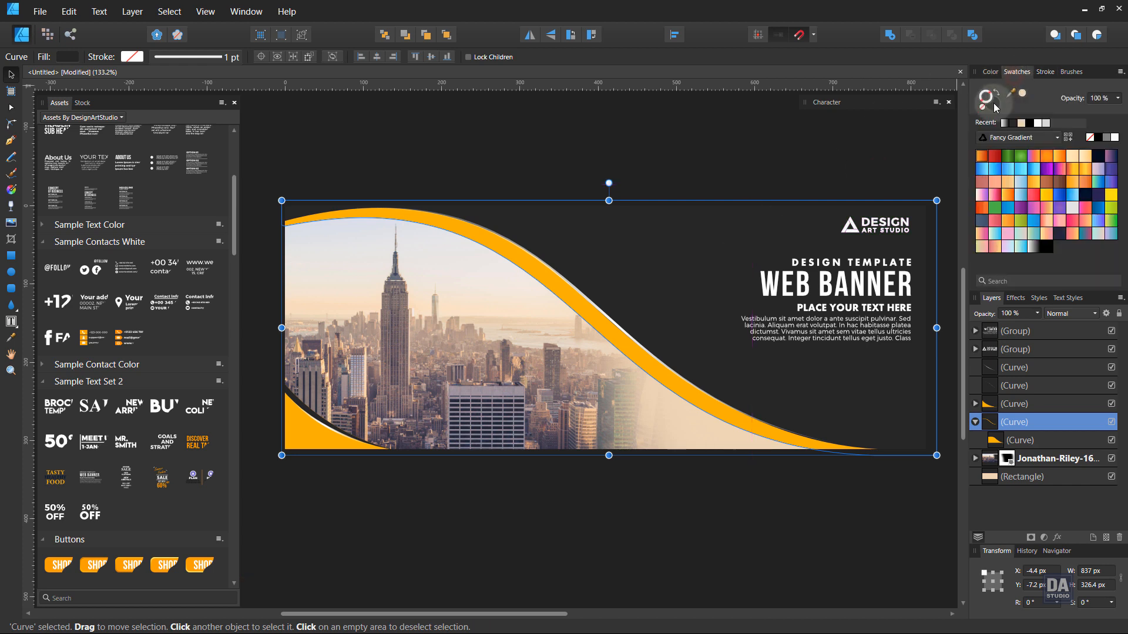
click(993, 104)
click(991, 72)
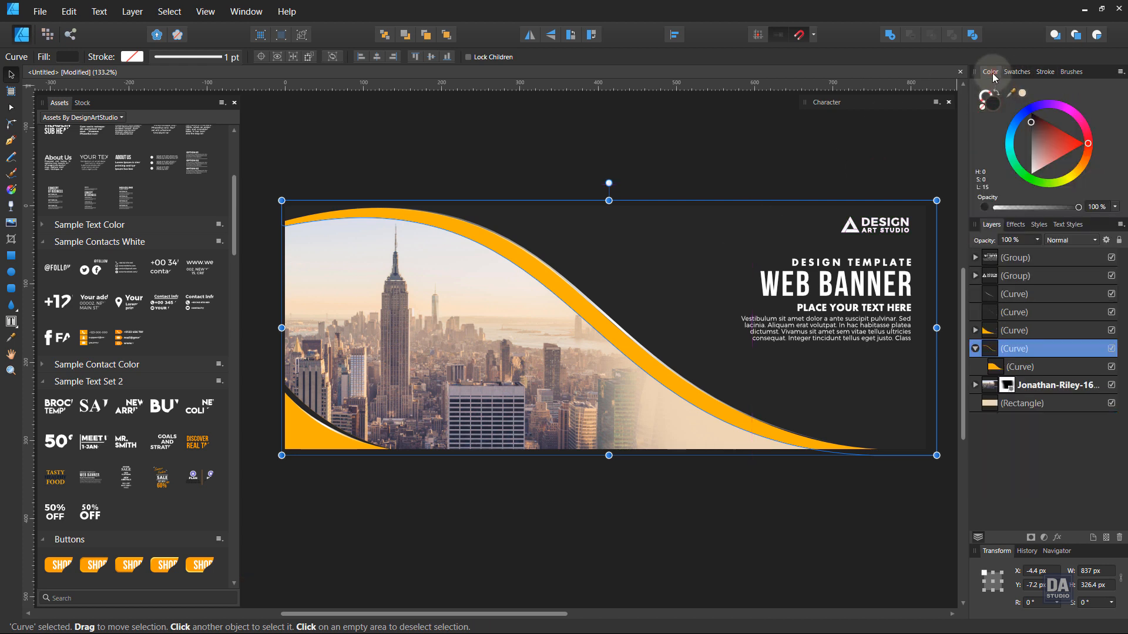
click(1029, 110)
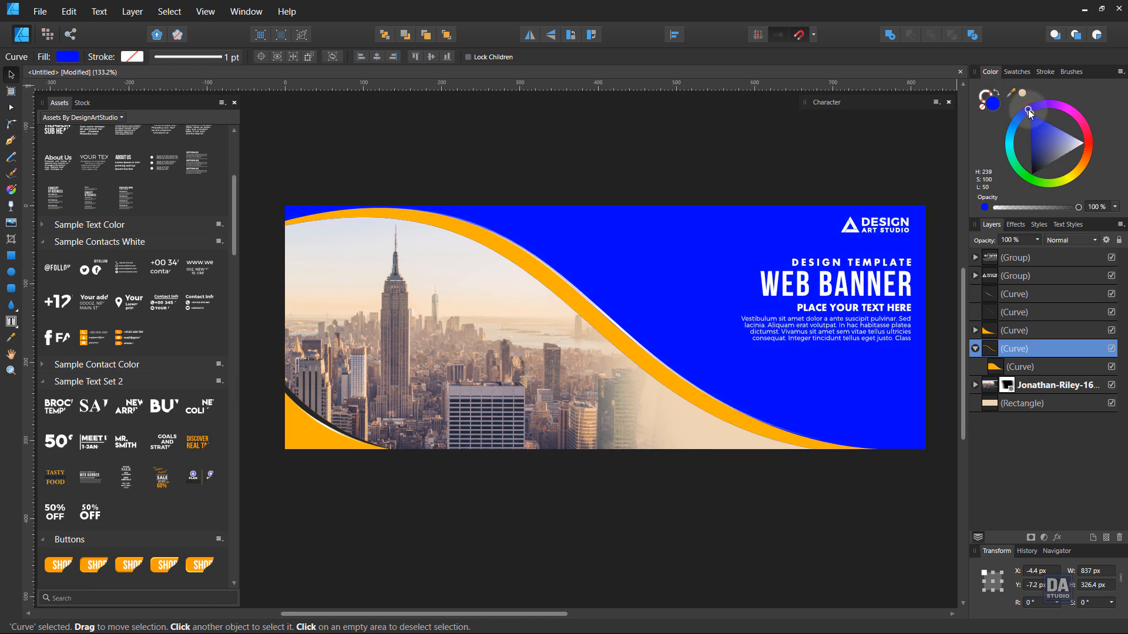
drag(1047, 142, 1037, 160)
mouse_move(1027, 108)
mouse_down()
mouse_move(1045, 103)
mouse_move(1011, 128)
mouse_up()
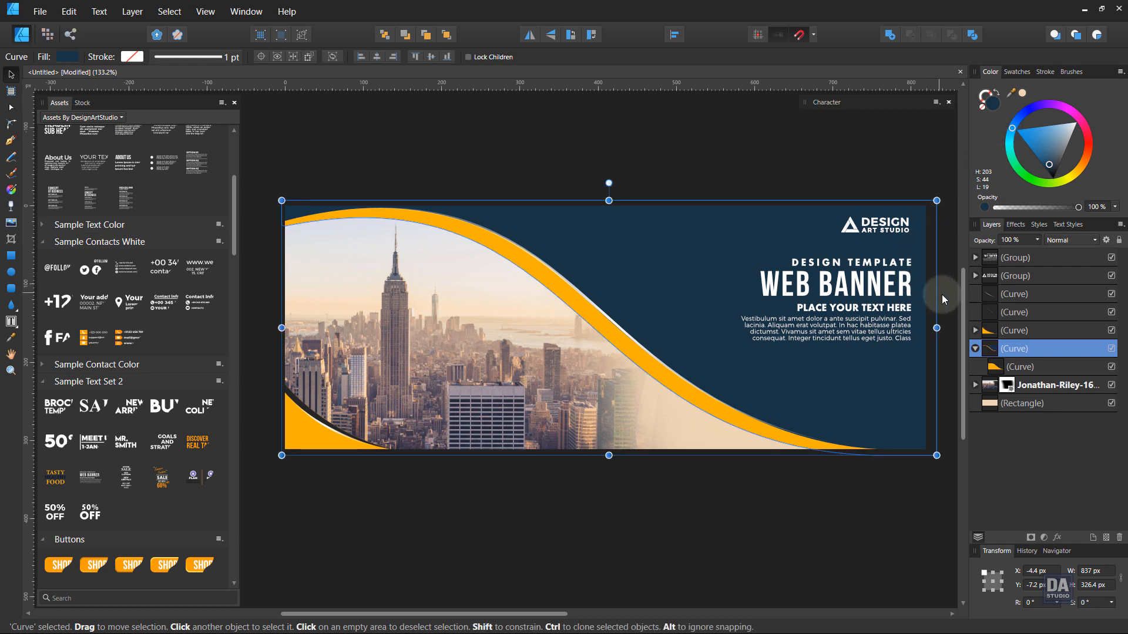
ctrl+scroll(943, 294, up, 2)
drag(1048, 165, 1051, 167)
click(947, 139)
Select the logo and banner text groups and move them together to about X 583 px, Y 21.8 px.
click(859, 184)
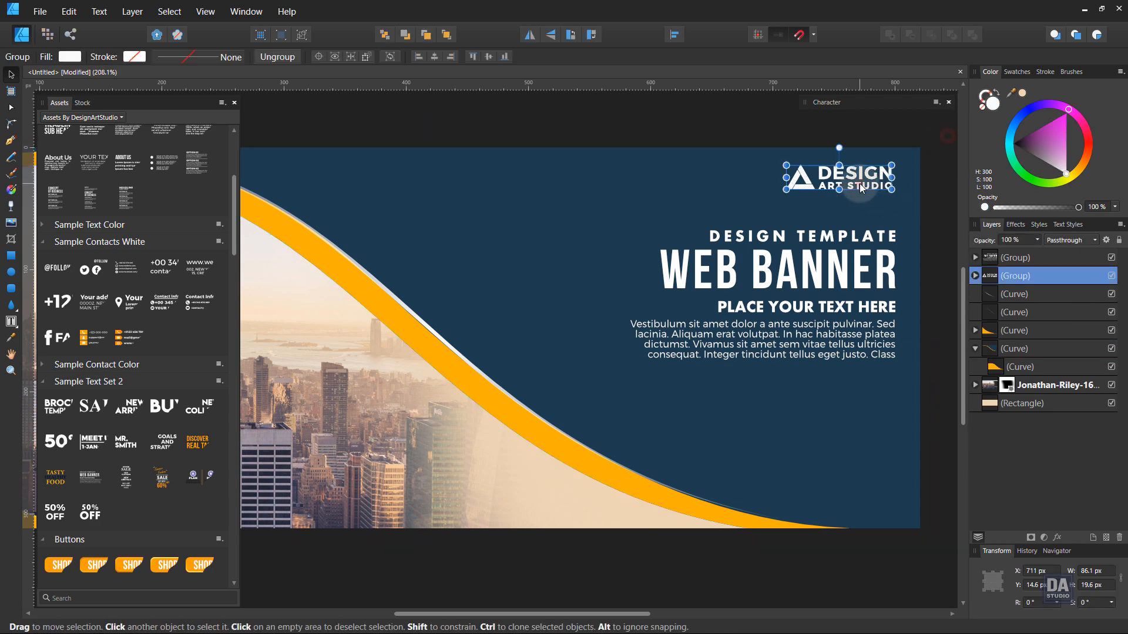
shift+click(848, 277)
drag(848, 277, 854, 285)
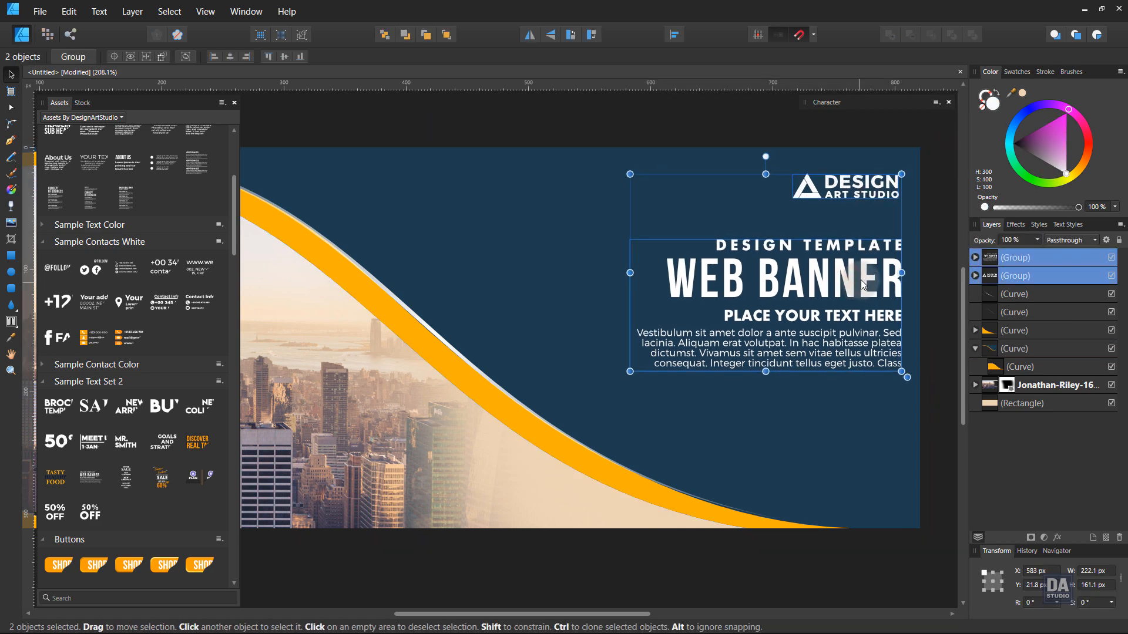
click(846, 128)
Fill the dark curve behind the orange corner accent at the banner's lower left with the recently used navy blue.
drag(828, 221, 648, 228)
click(369, 451)
double_click(369, 451)
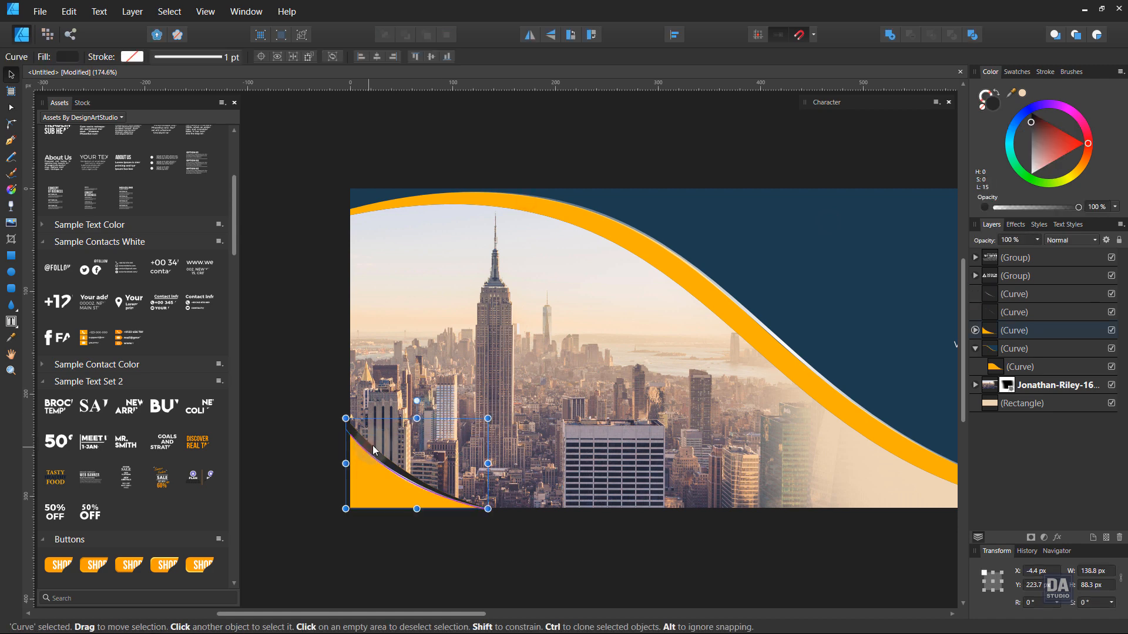
click(1017, 72)
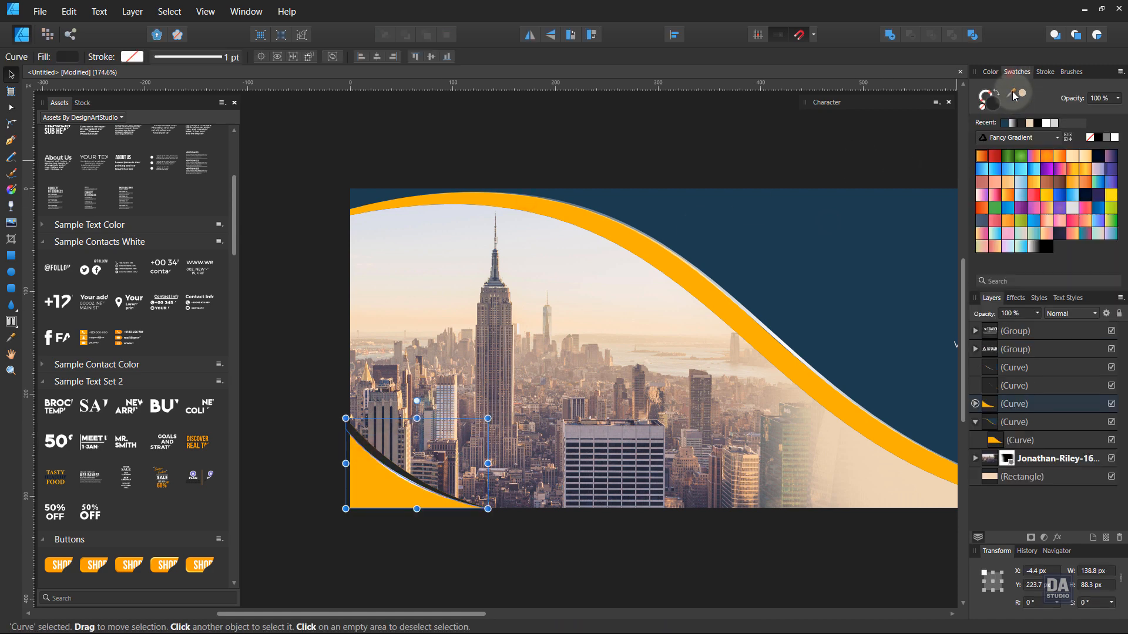
click(1003, 125)
click(672, 163)
drag(590, 236, 459, 222)
drag(688, 270, 571, 276)
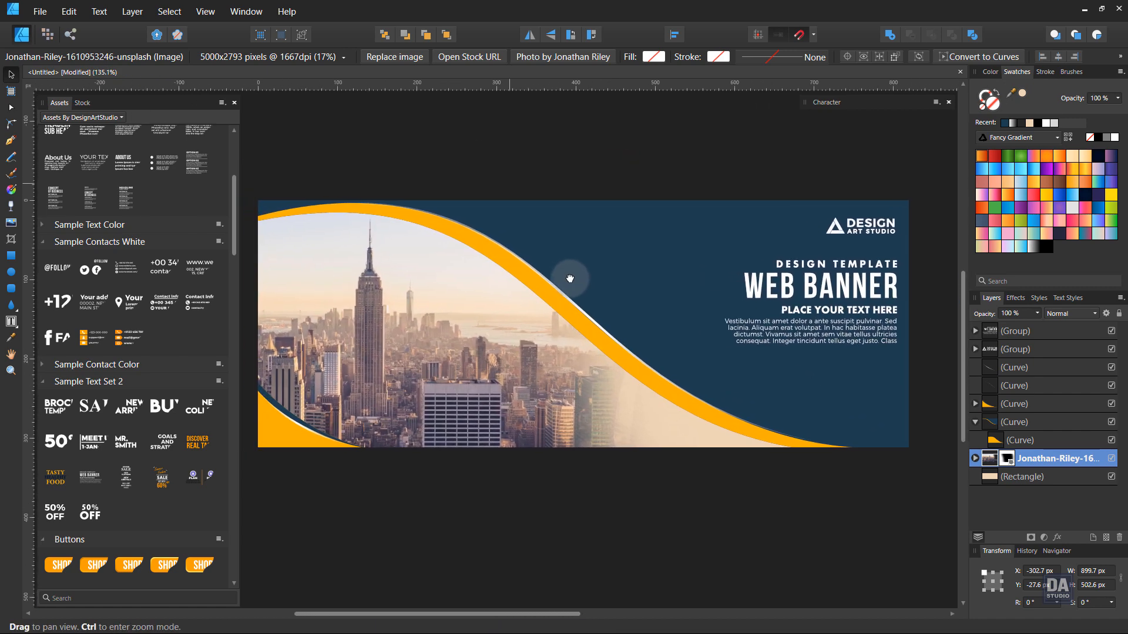
scroll(712, 381, up, 2)
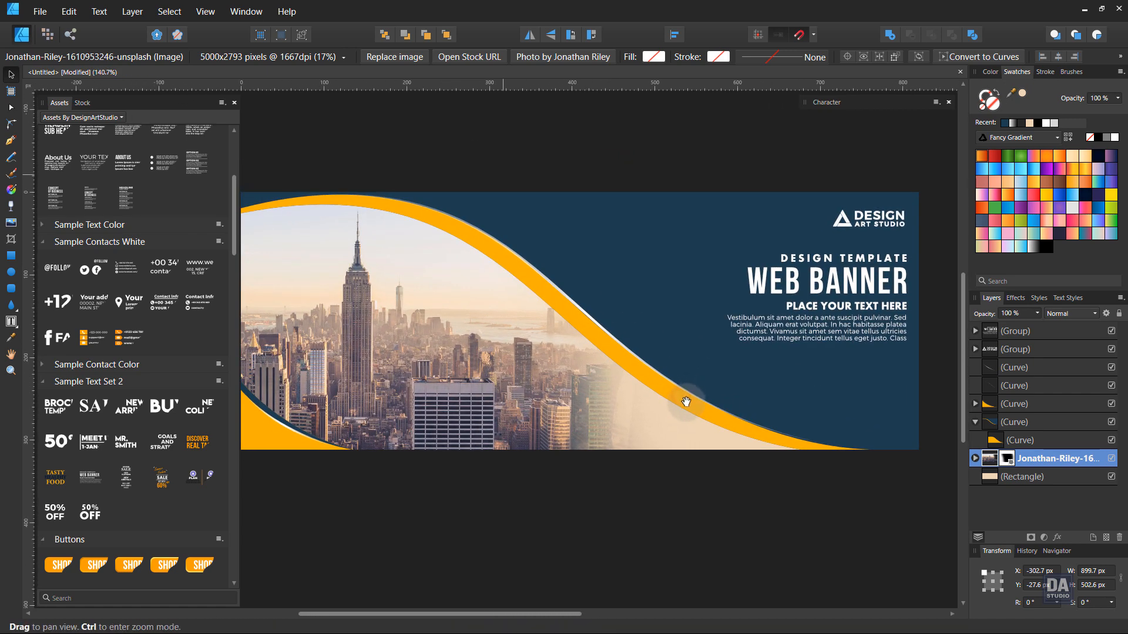
click(780, 487)
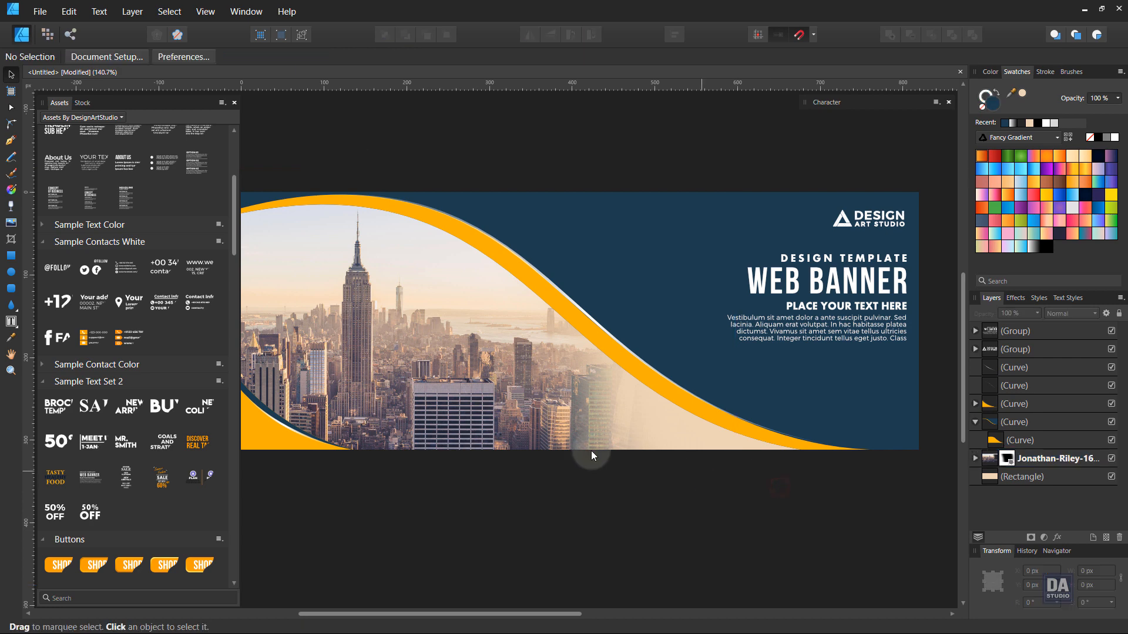
drag(94, 268, 813, 409)
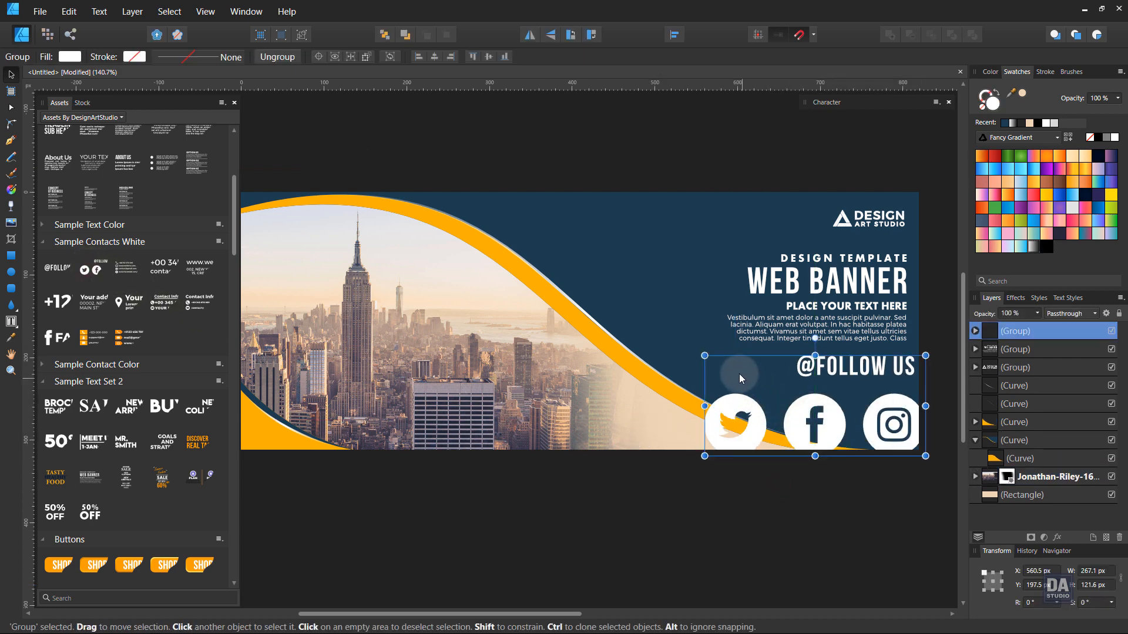
drag(705, 356, 895, 419)
click(908, 427)
Move the WEB BANNER text group slightly down and enlarge the logo slightly, with its right edge in line with the text.
click(879, 316)
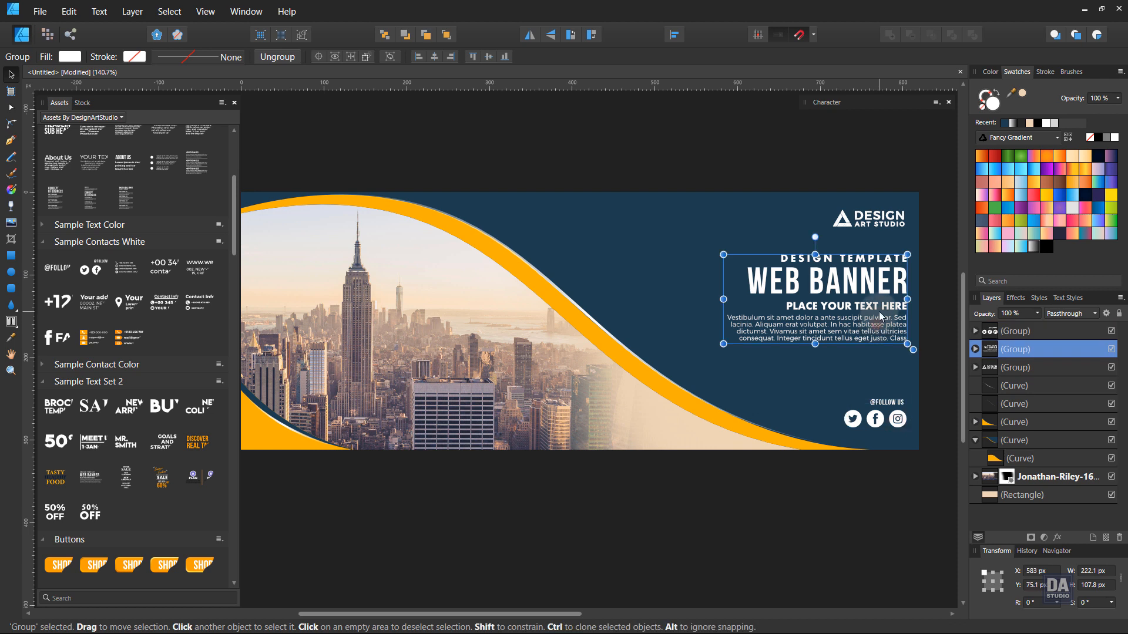
drag(879, 316, 880, 328)
click(853, 230)
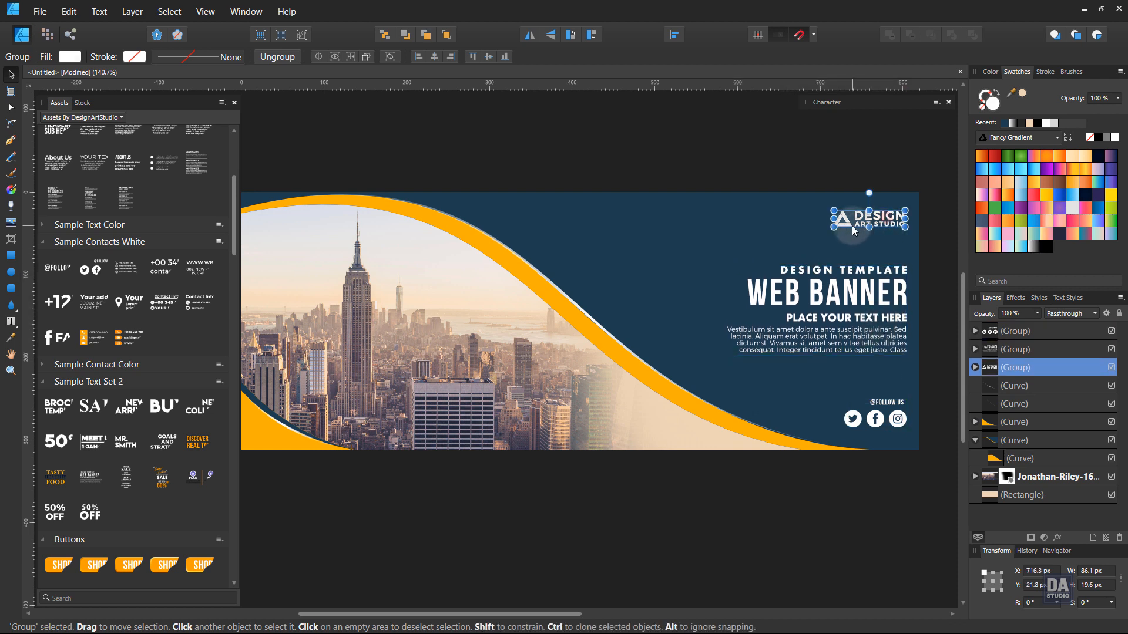
drag(854, 230, 846, 229)
click(899, 163)
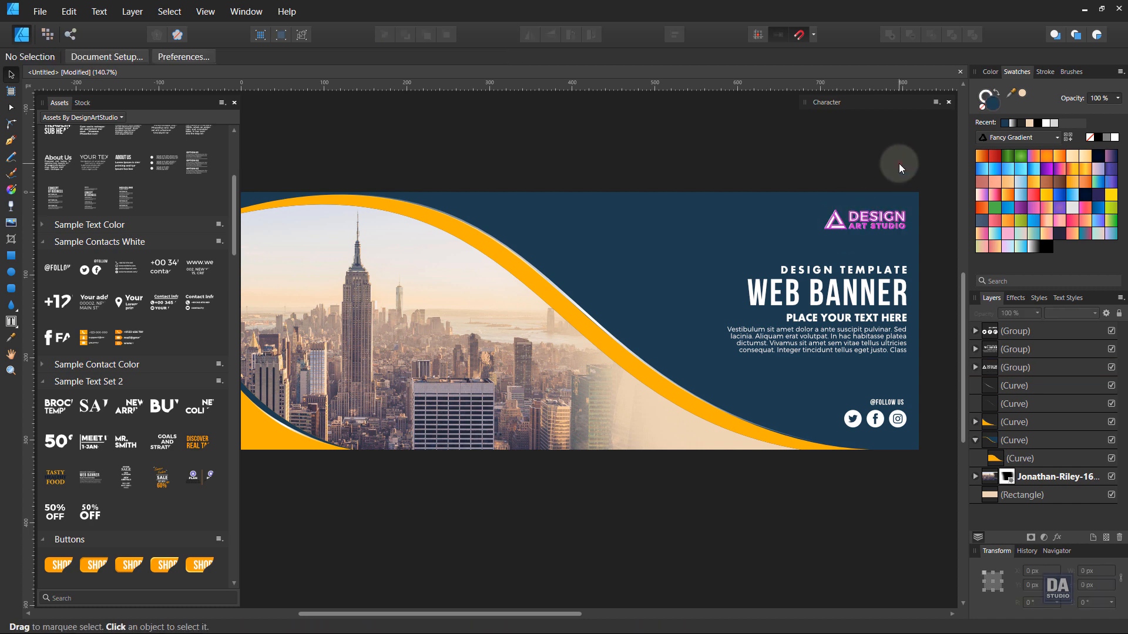
drag(883, 314, 680, 282)
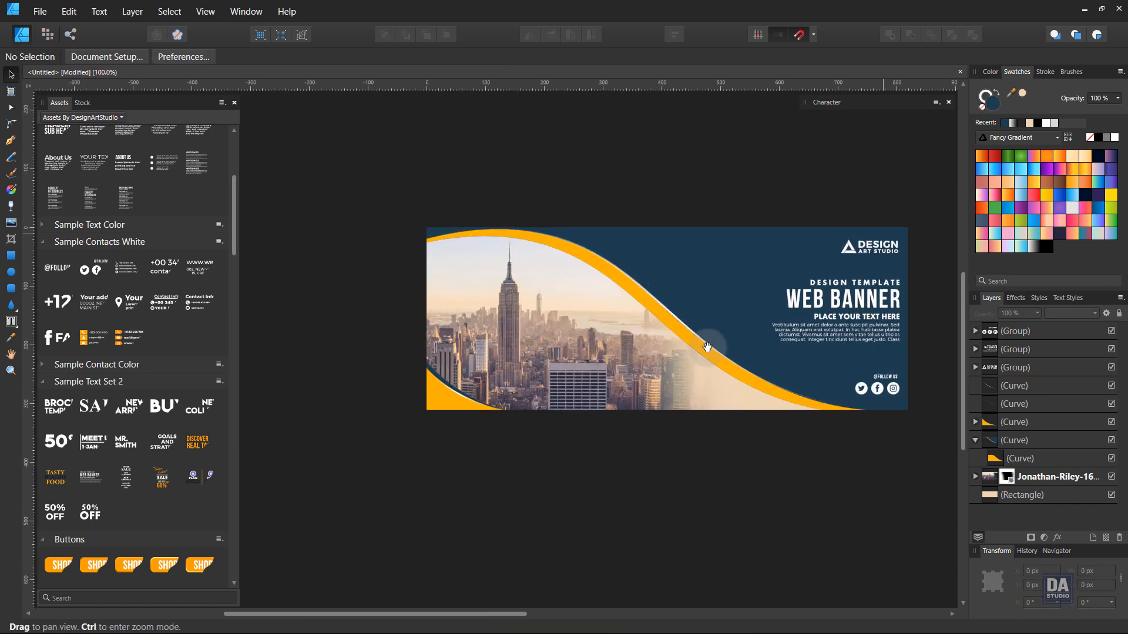
drag(707, 347, 732, 417)
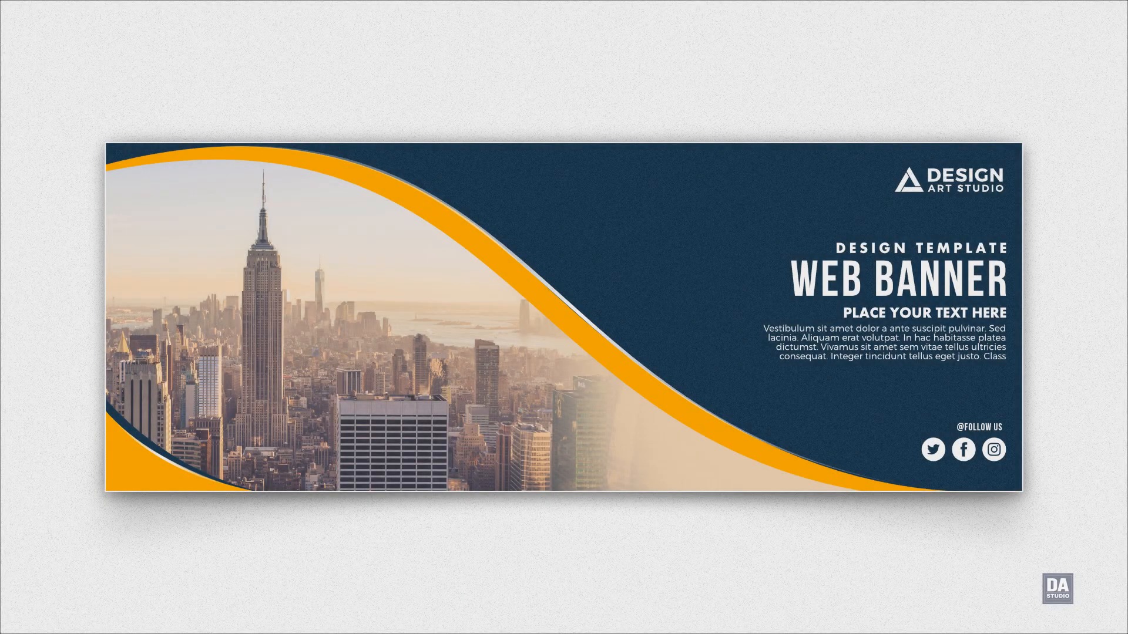